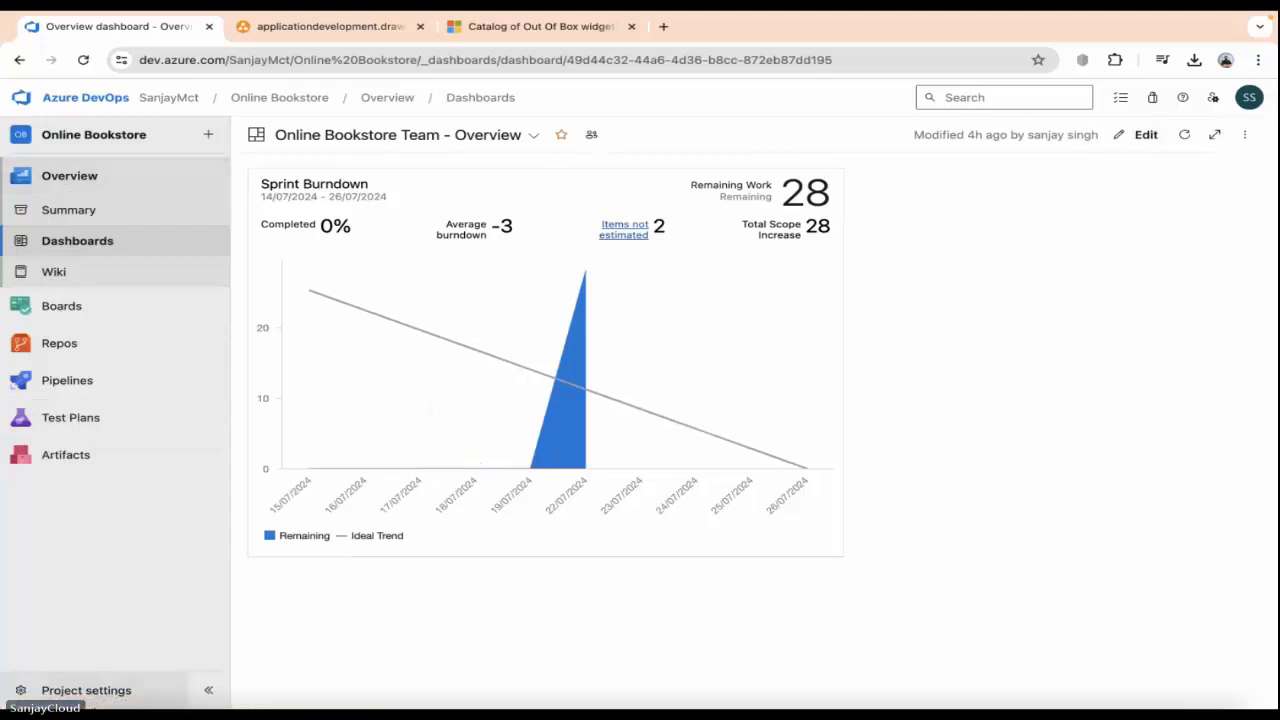
Step: Open the Online Bookstore project's permission settings and review its users and security groups
left_click(78, 690)
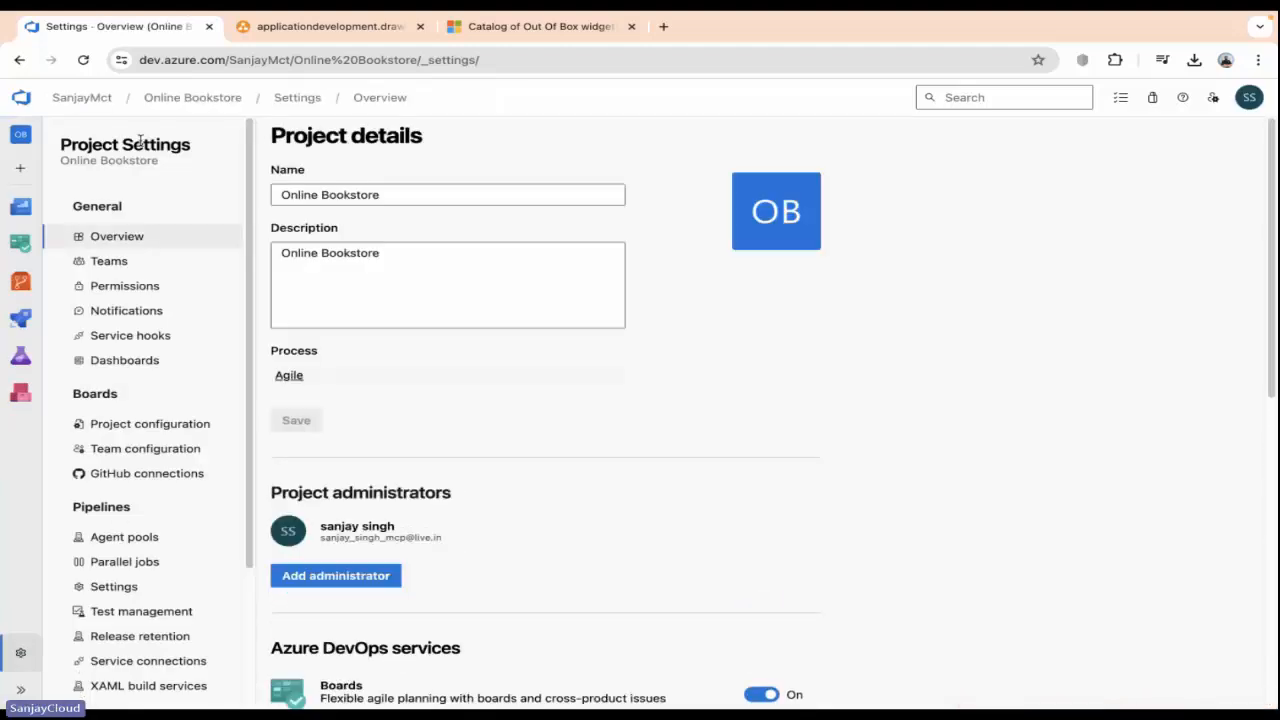
left_click(124, 293)
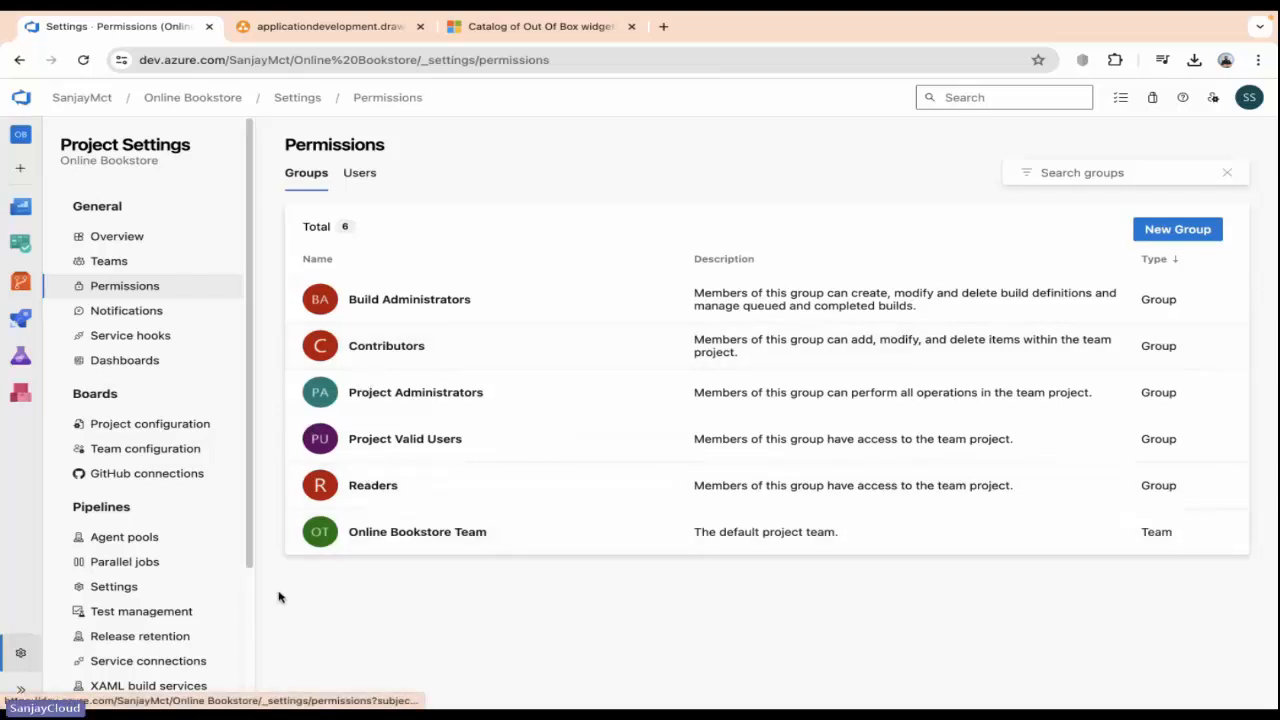
left_click(360, 174)
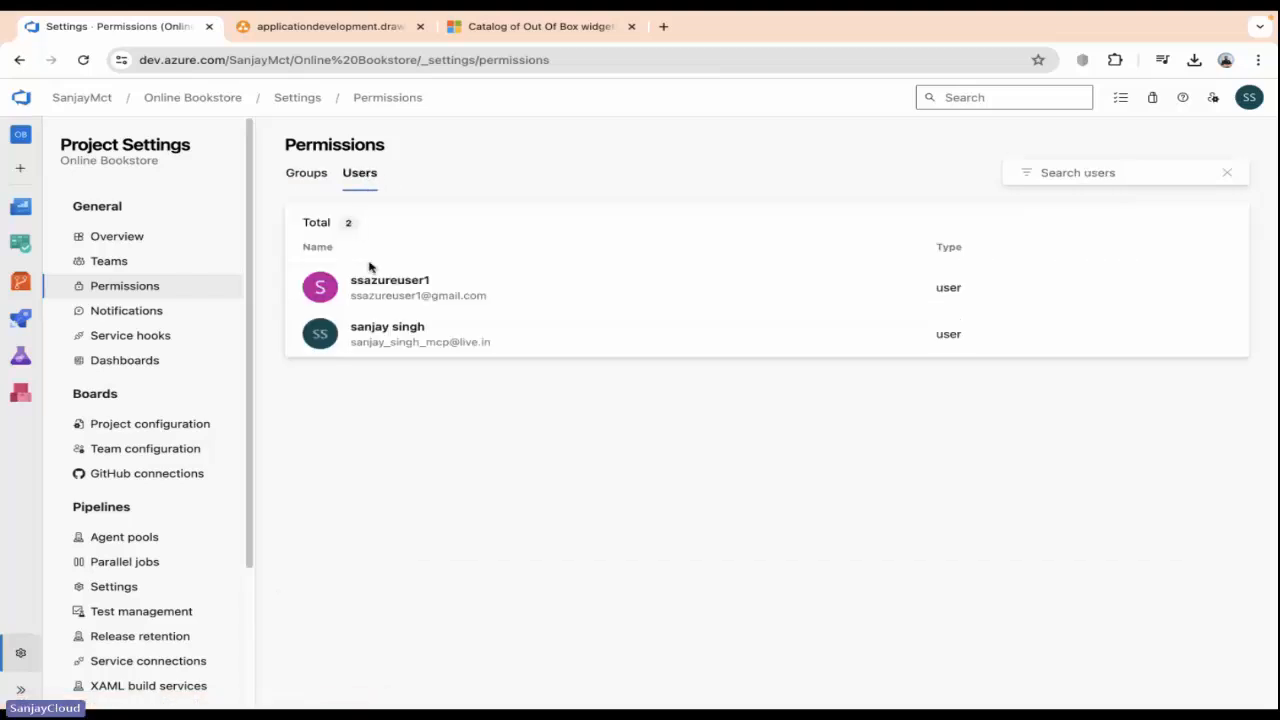
left_click(310, 176)
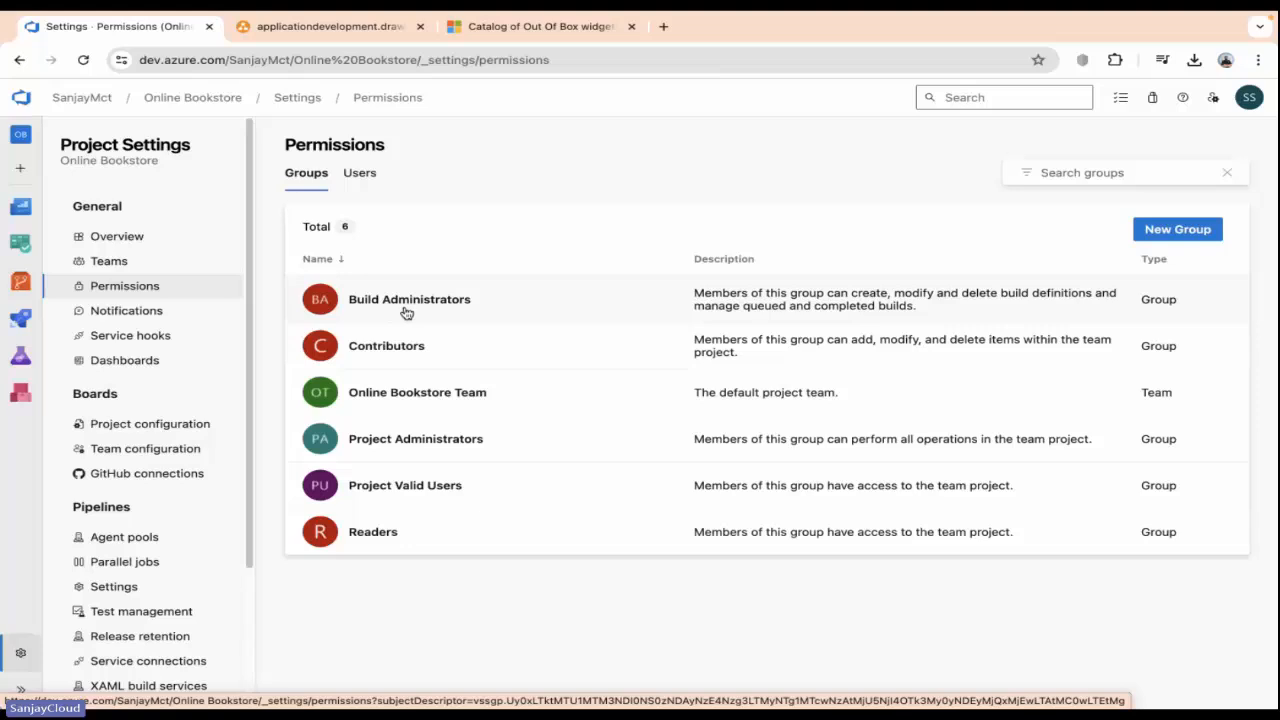
Step: Examine the Contributors group's permissions, including the choices for bypassing rules on work item updates, and its member list
left_click(406, 356)
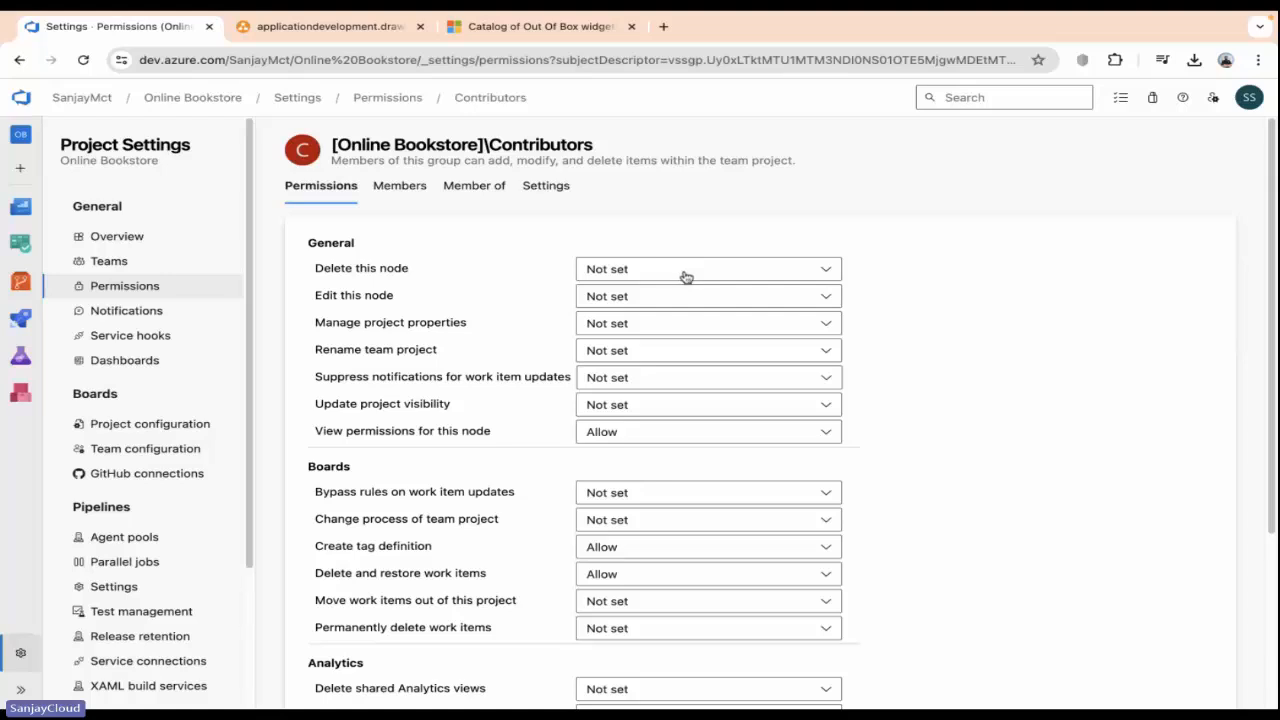
left_click_drag(376, 433, 512, 442)
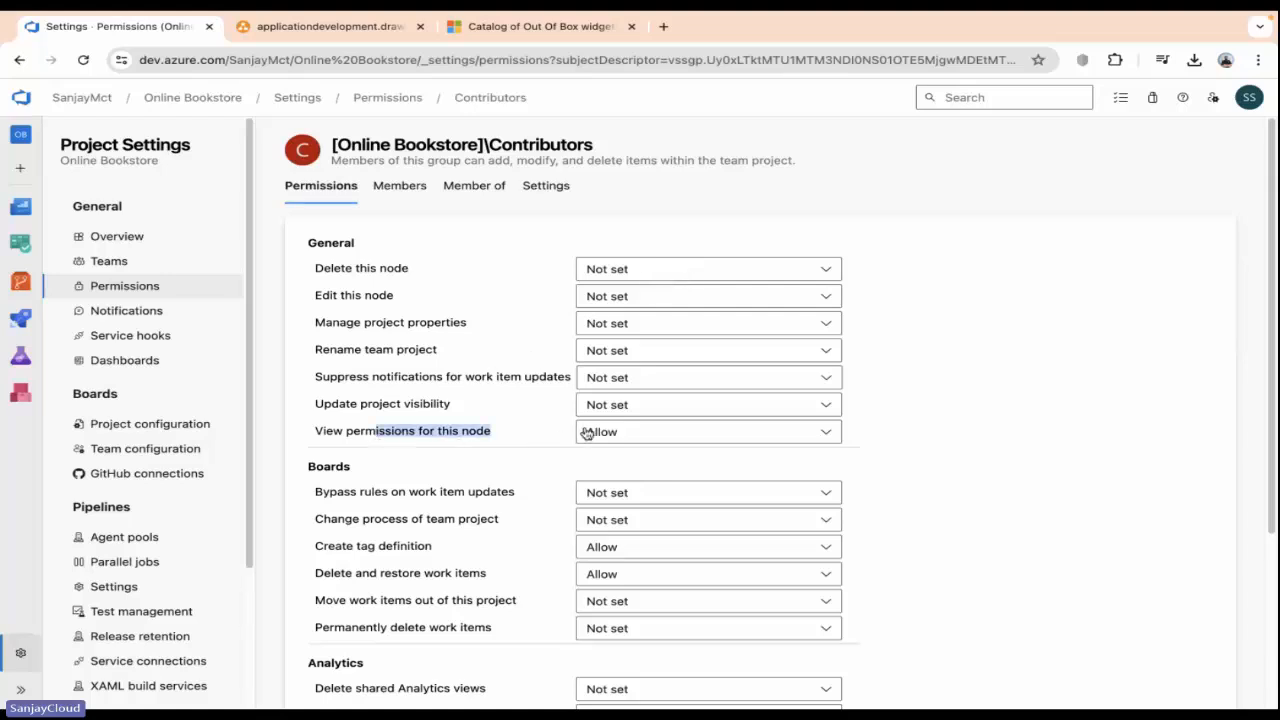
scroll(587, 432, "down", 3)
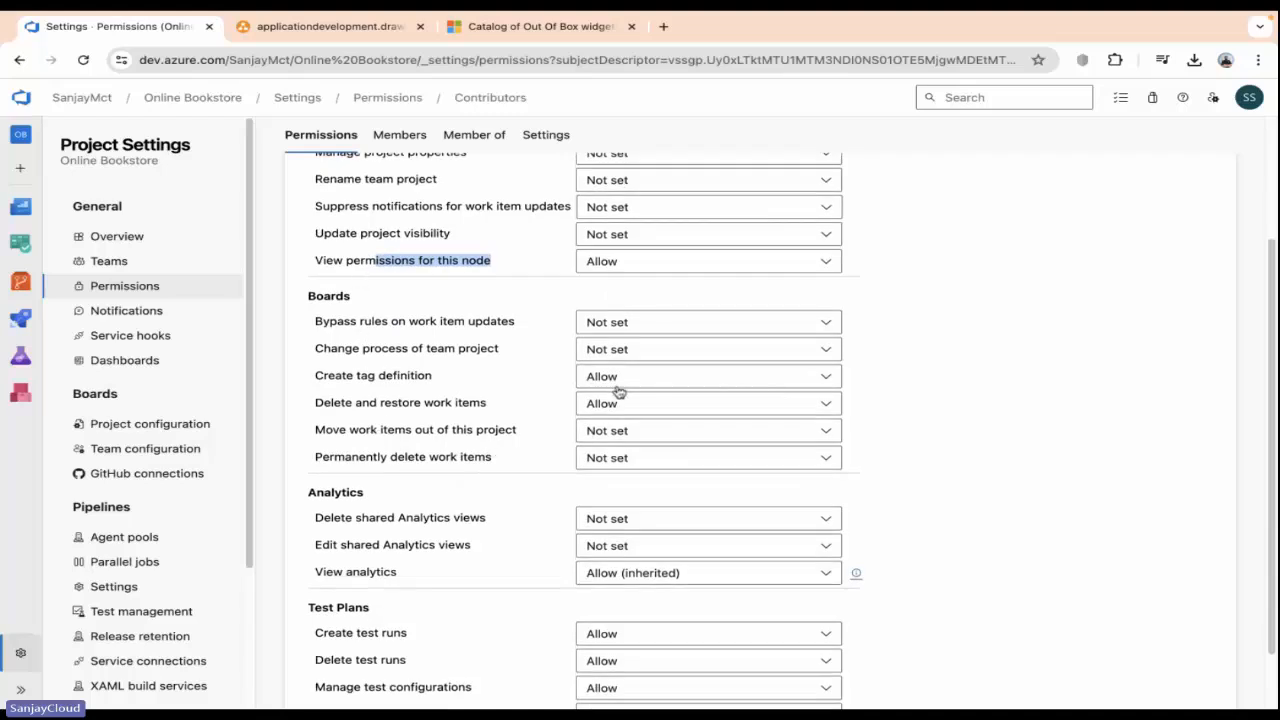
scroll(620, 460, "down", 1)
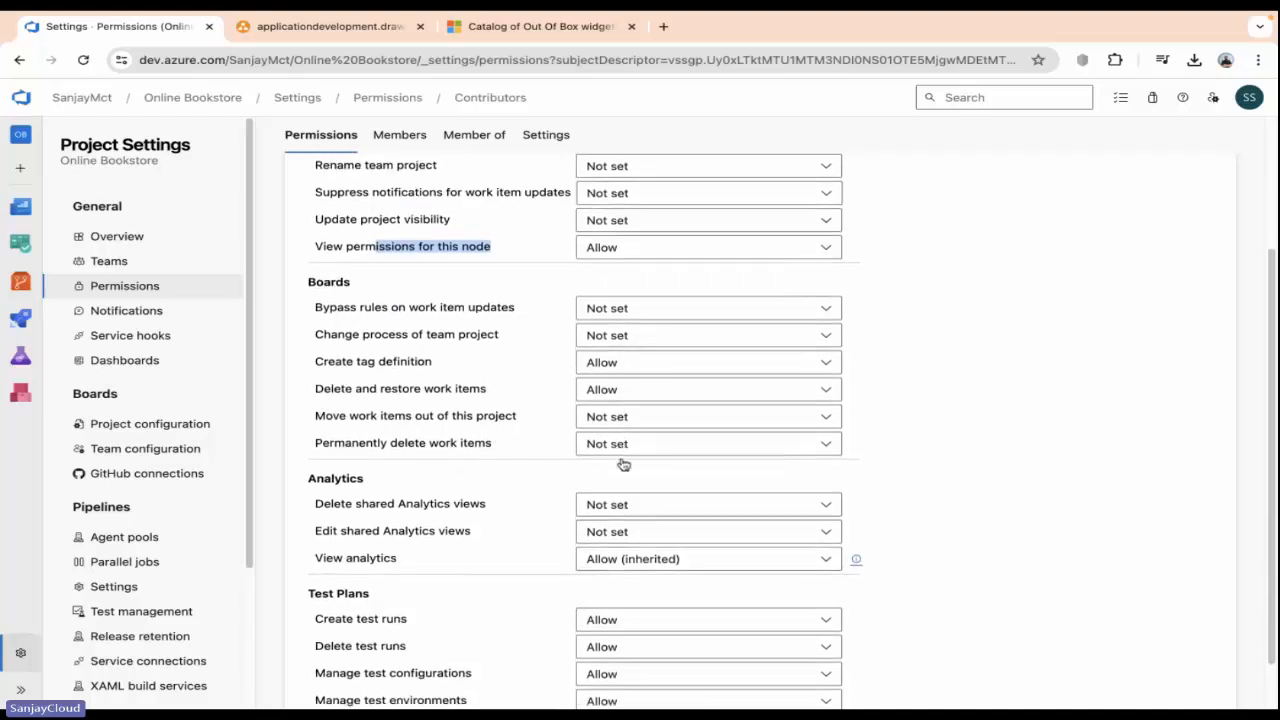
left_click(682, 258)
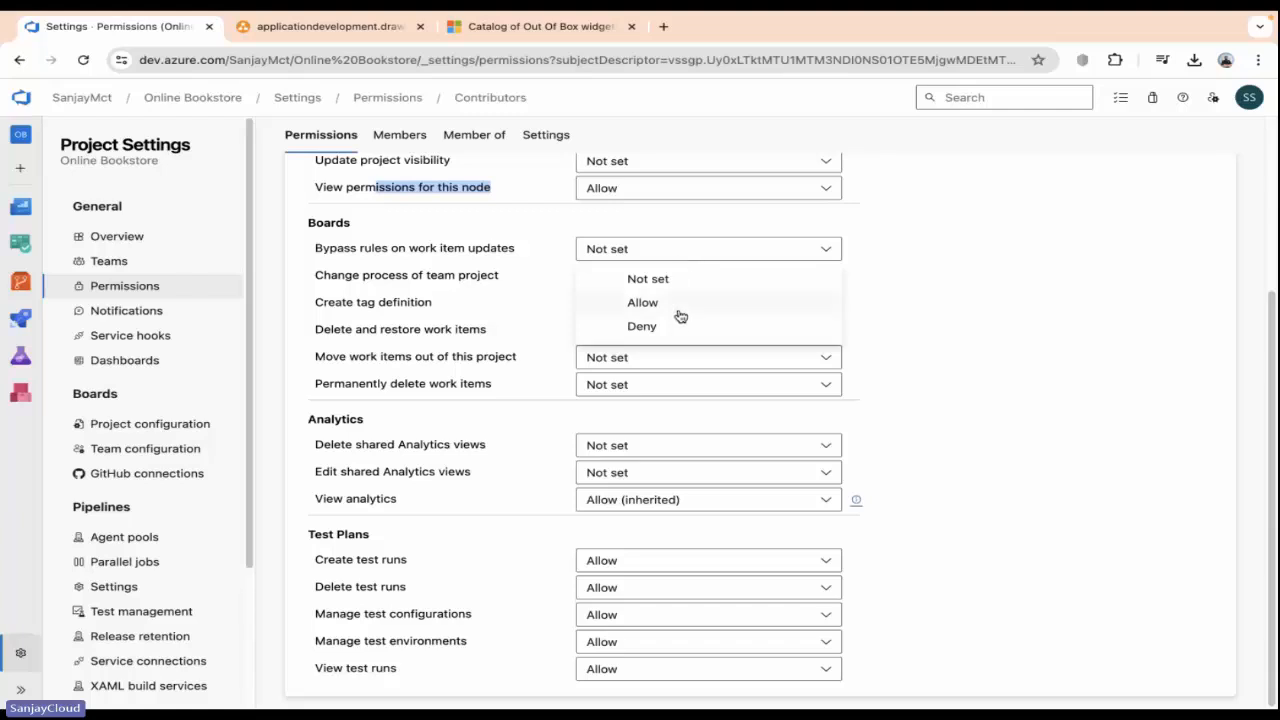
left_click(1053, 309)
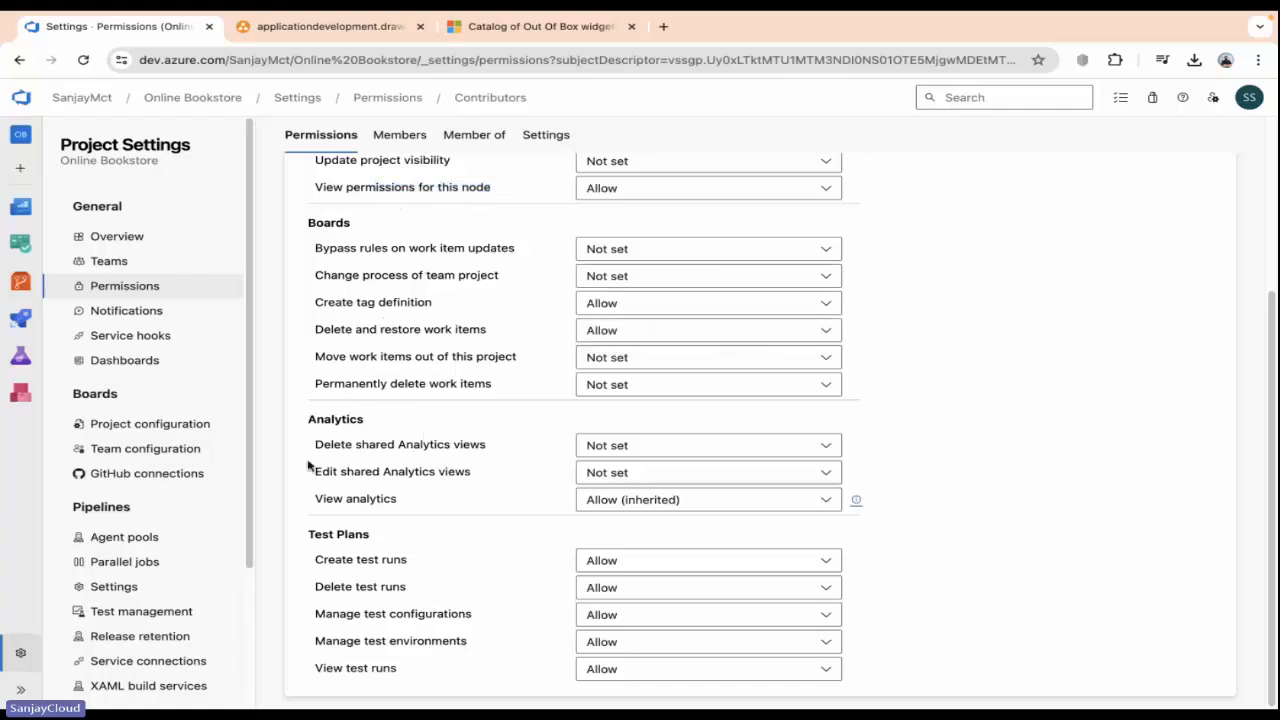
scroll(403, 556, "up", 1)
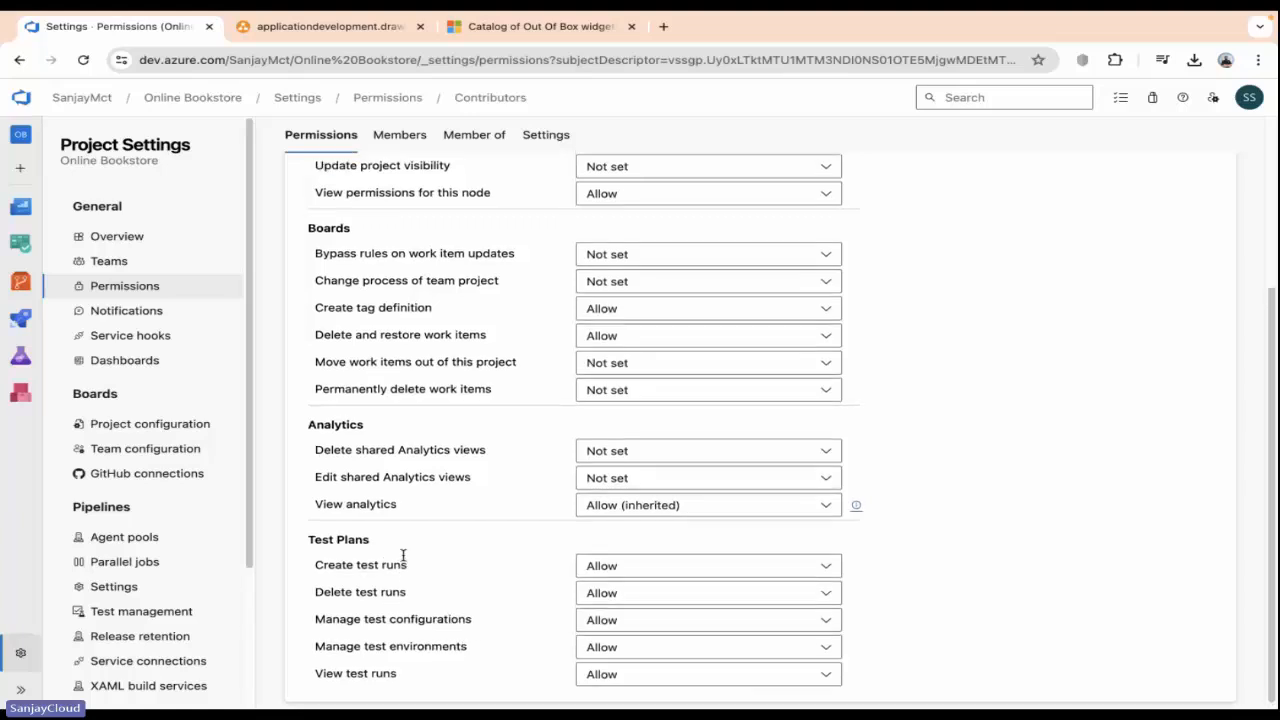
scroll(403, 556, "up", 3)
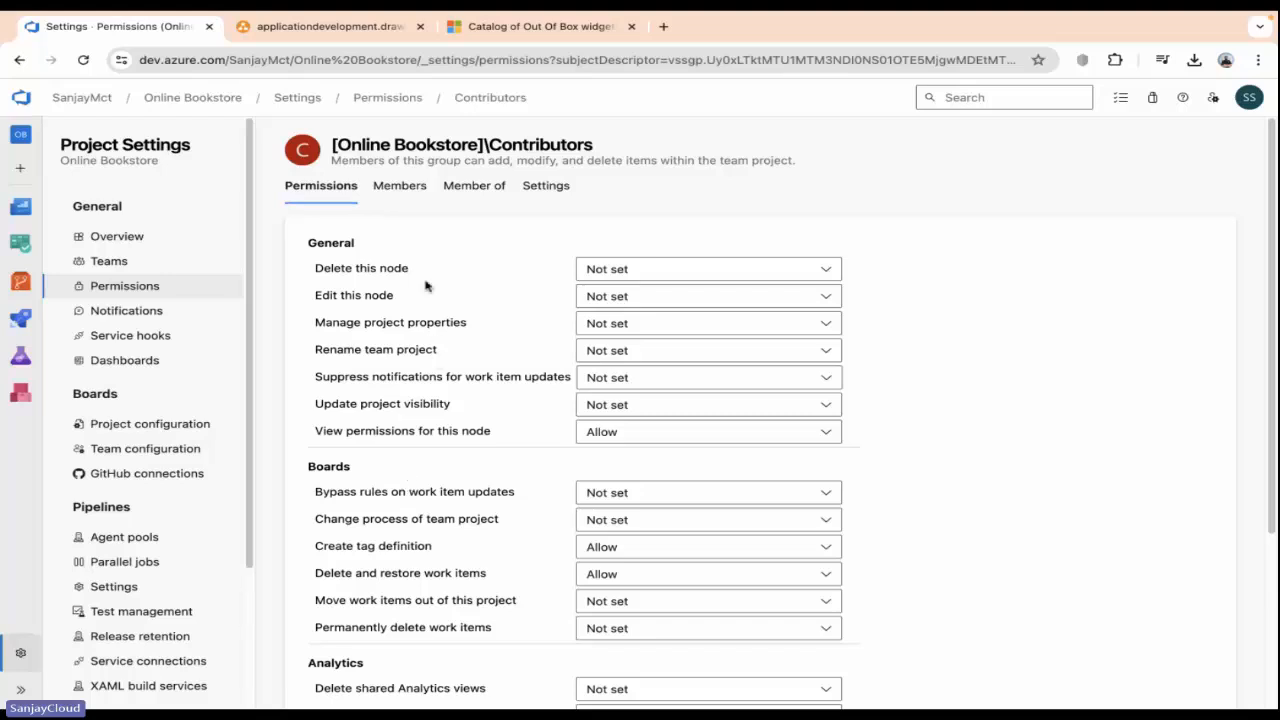
left_click(400, 187)
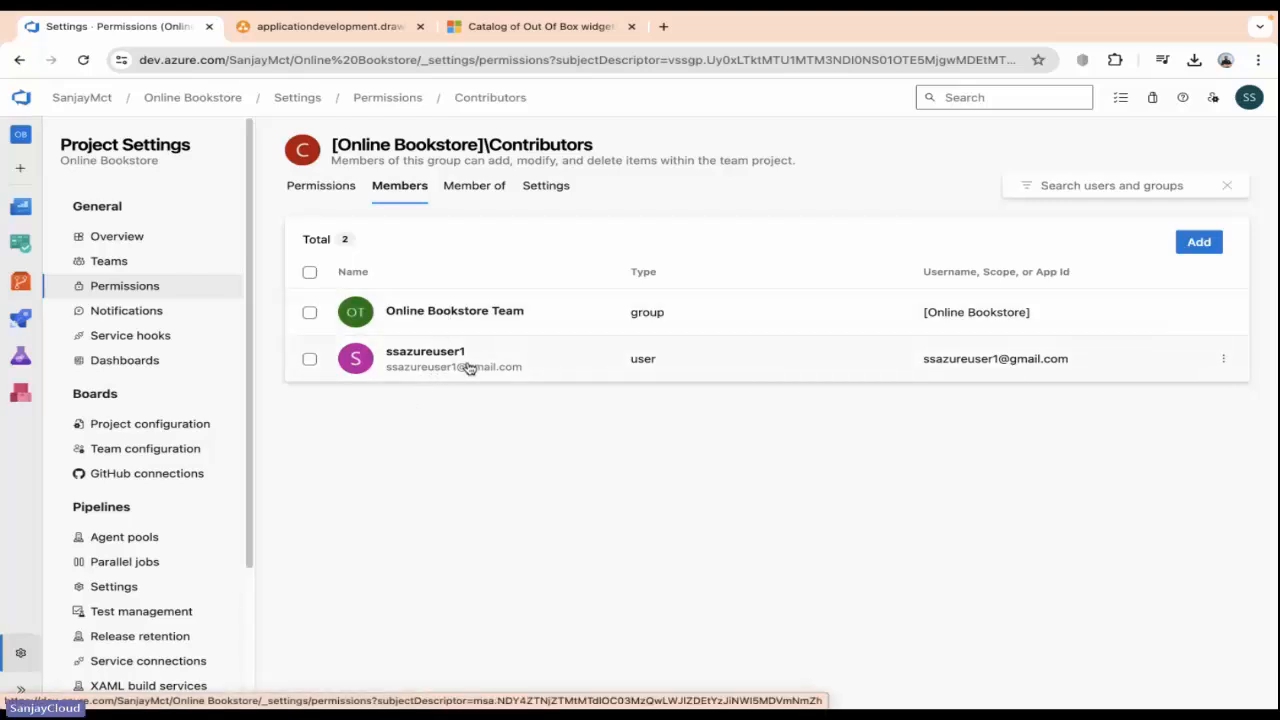
left_click(321, 186)
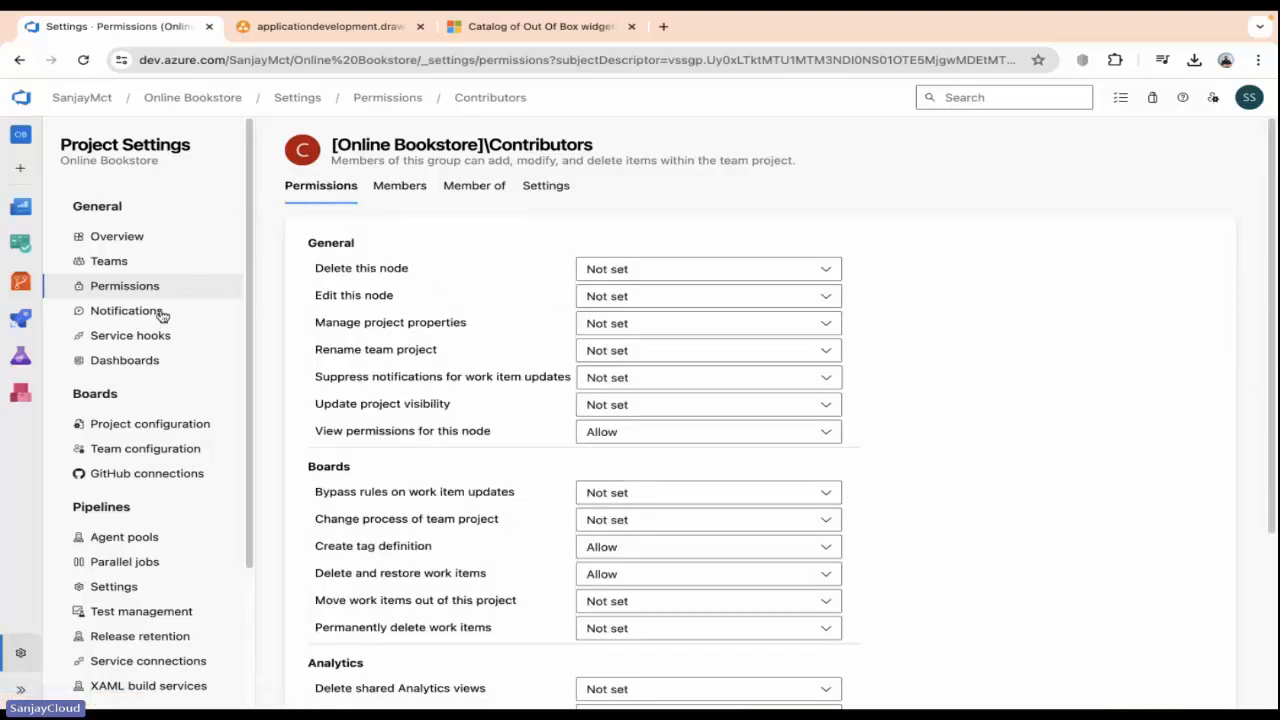
Step: Examine the Readers group's permissions across General, Boards, Analytics and Test Plans, and check its member list
left_click(139, 289)
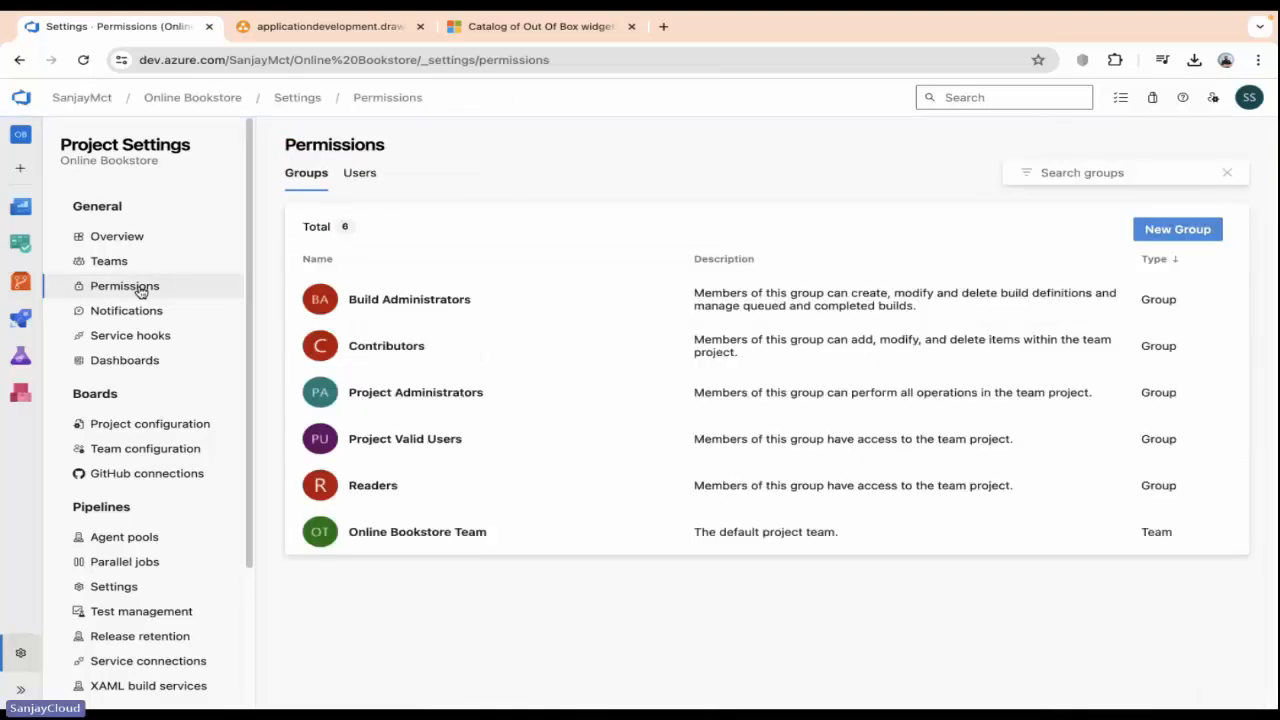
left_click(364, 489)
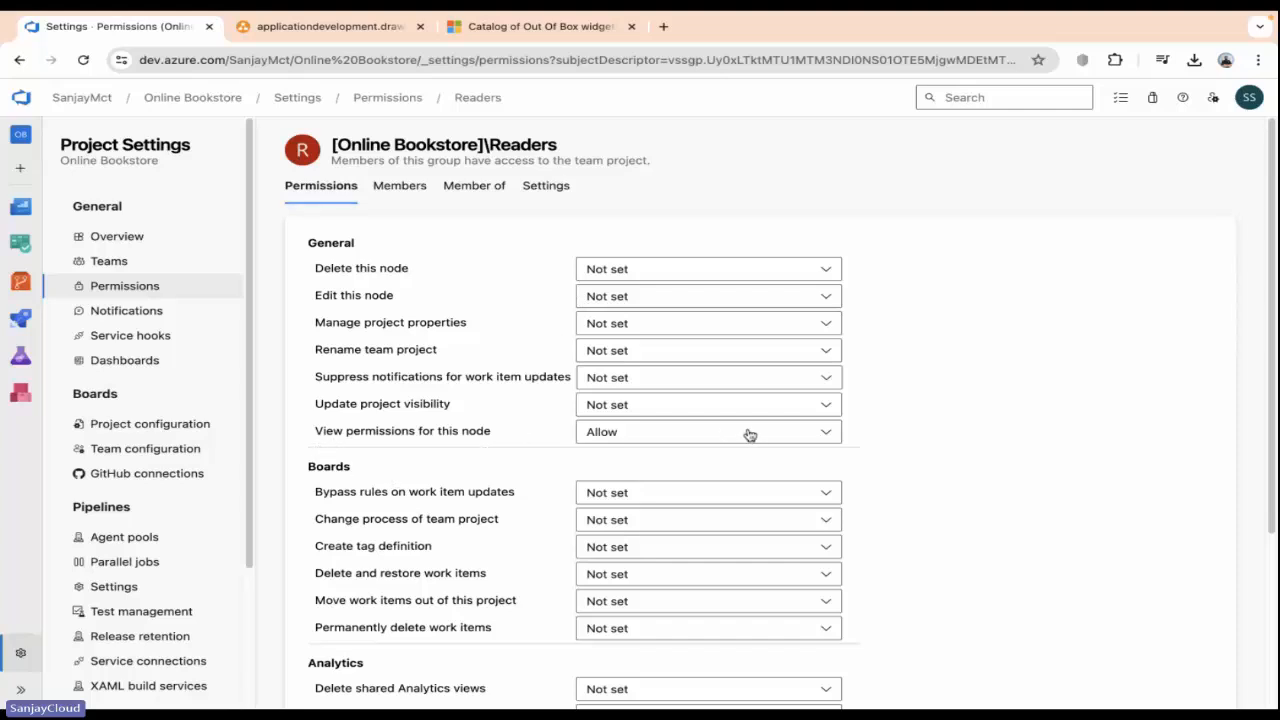
scroll(750, 435, "down", 3)
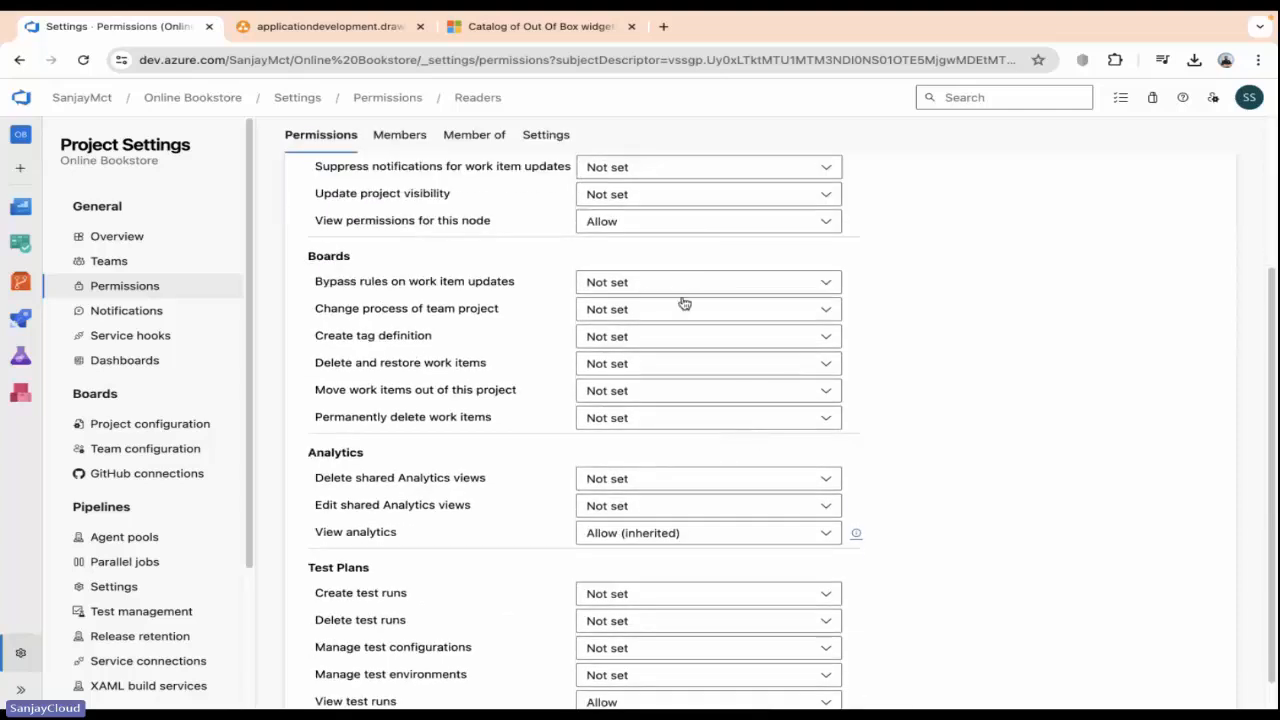
scroll(669, 457, "down", 1)
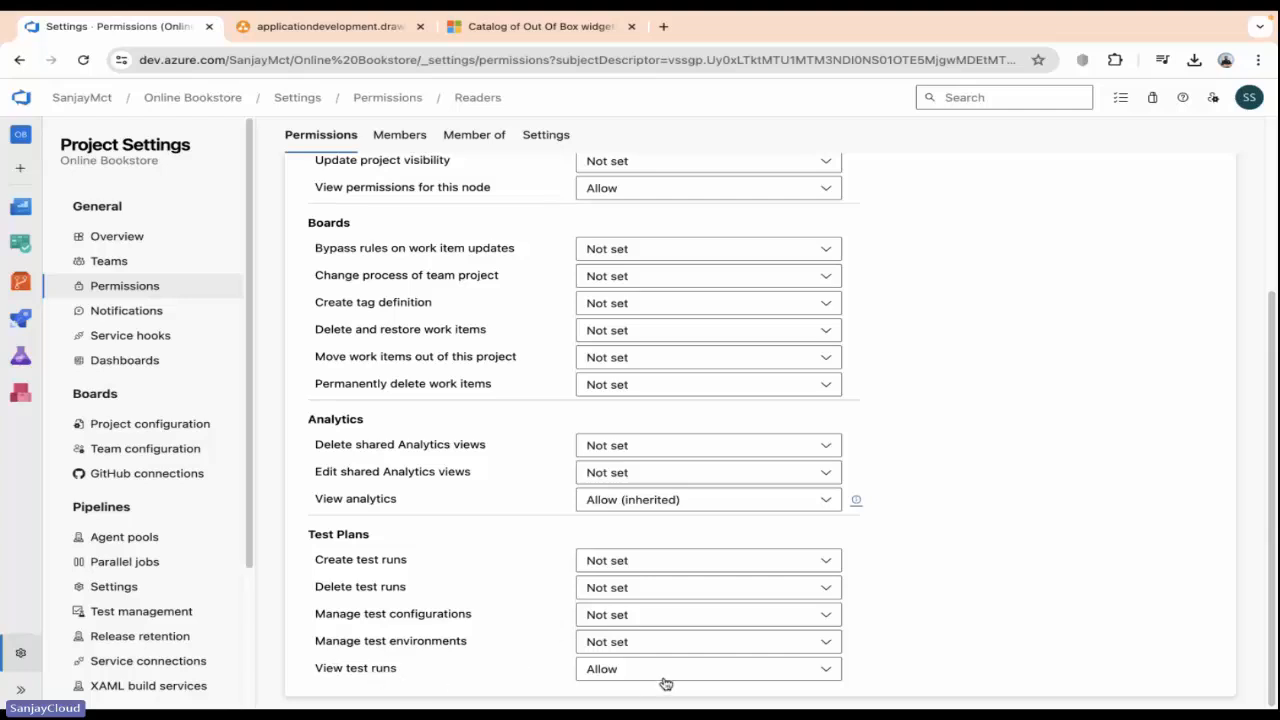
scroll(618, 572, "up", 3)
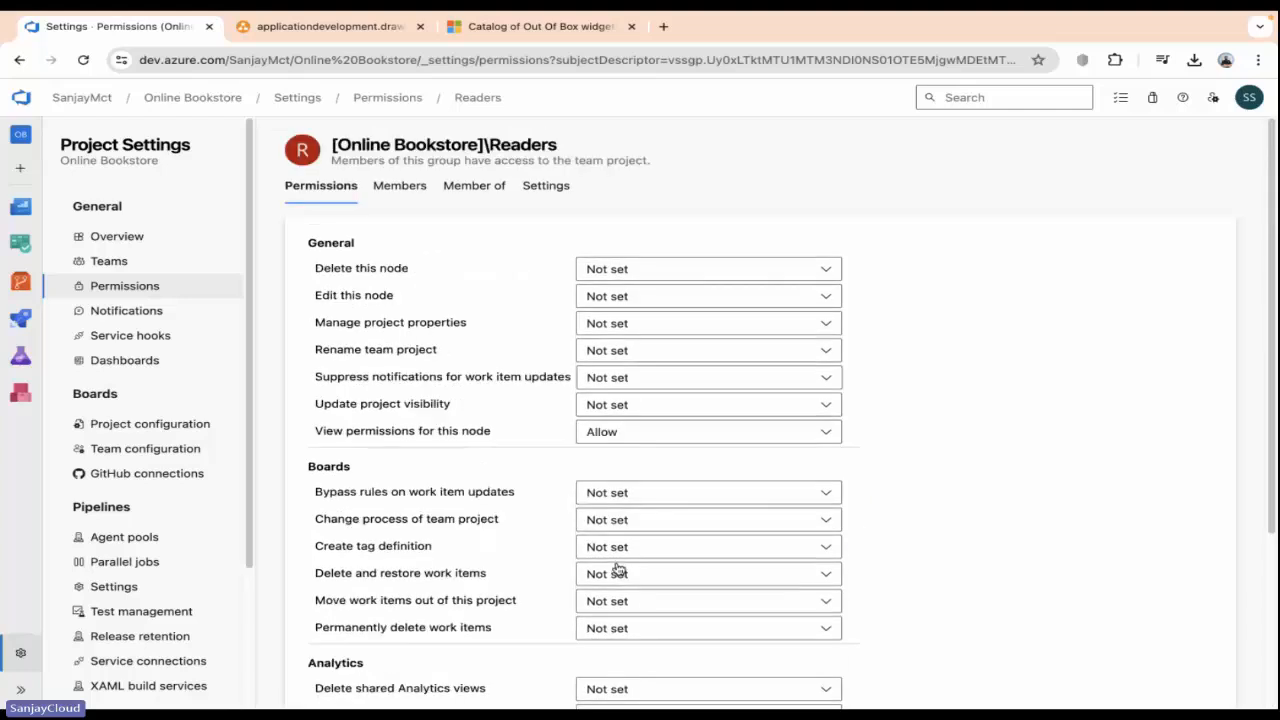
left_click(401, 189)
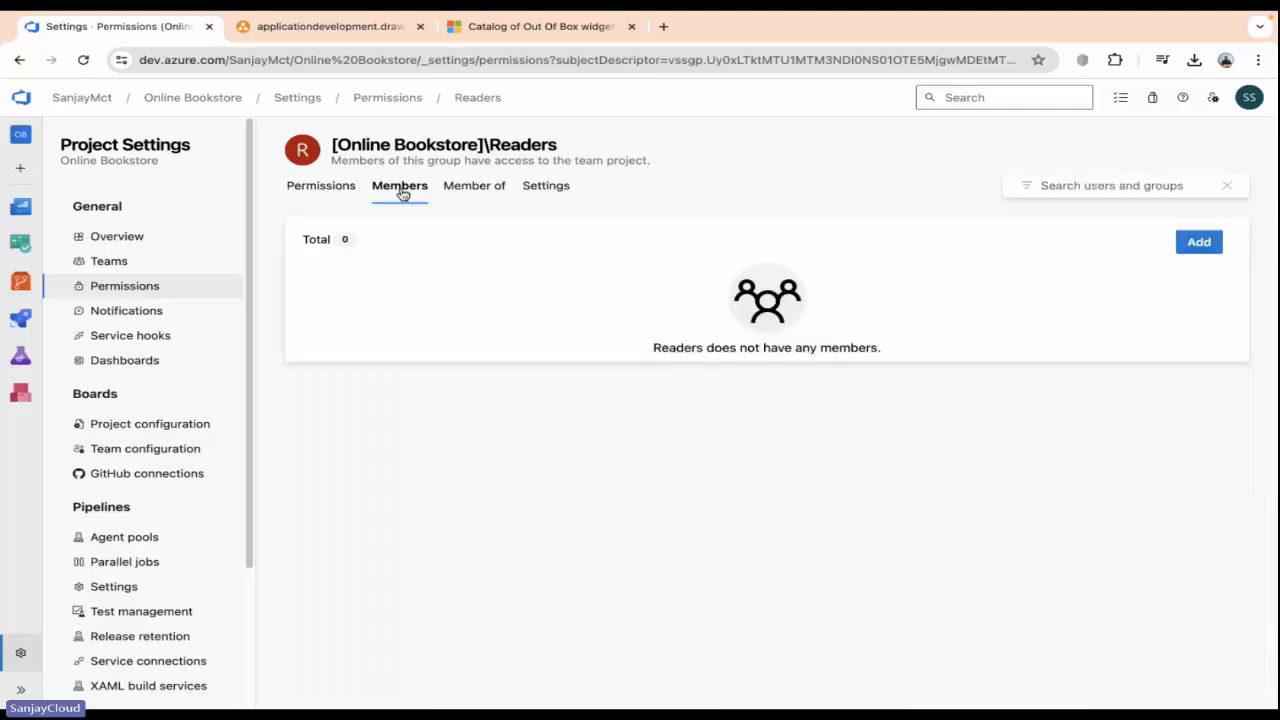
left_click(335, 192)
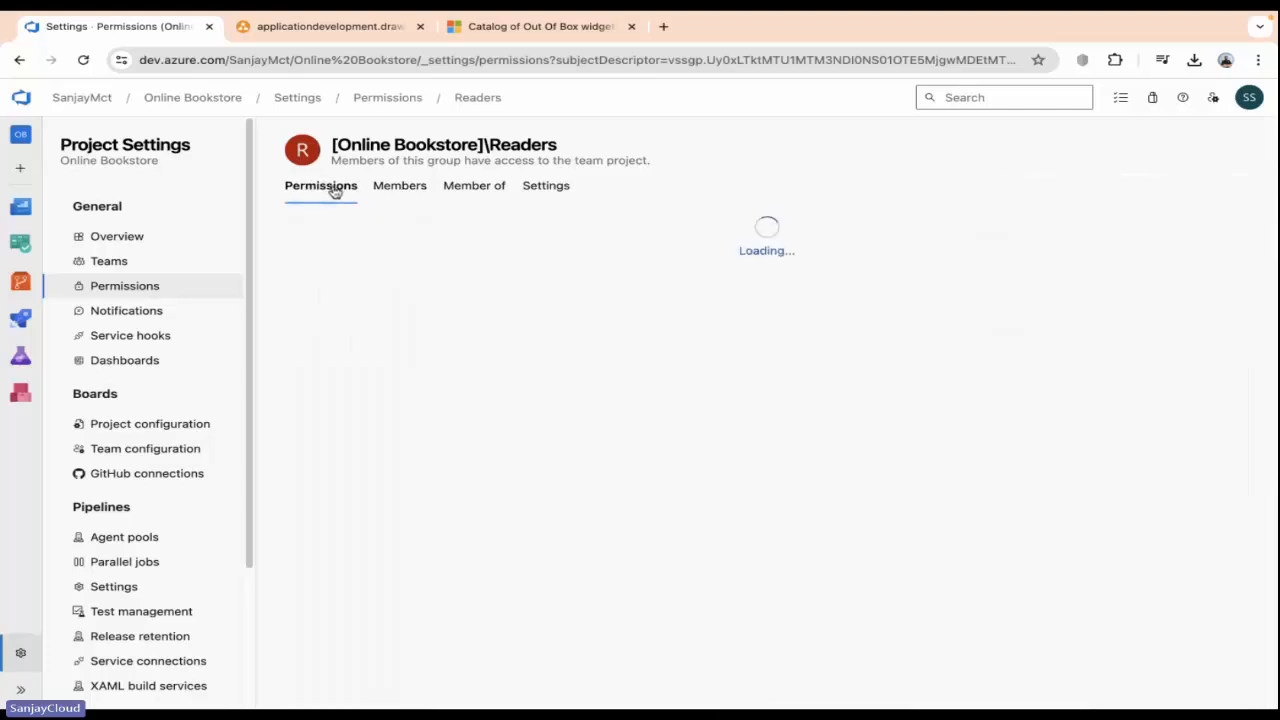
Step: Create a new project security group named "demo" without members or a description
left_click(131, 294)
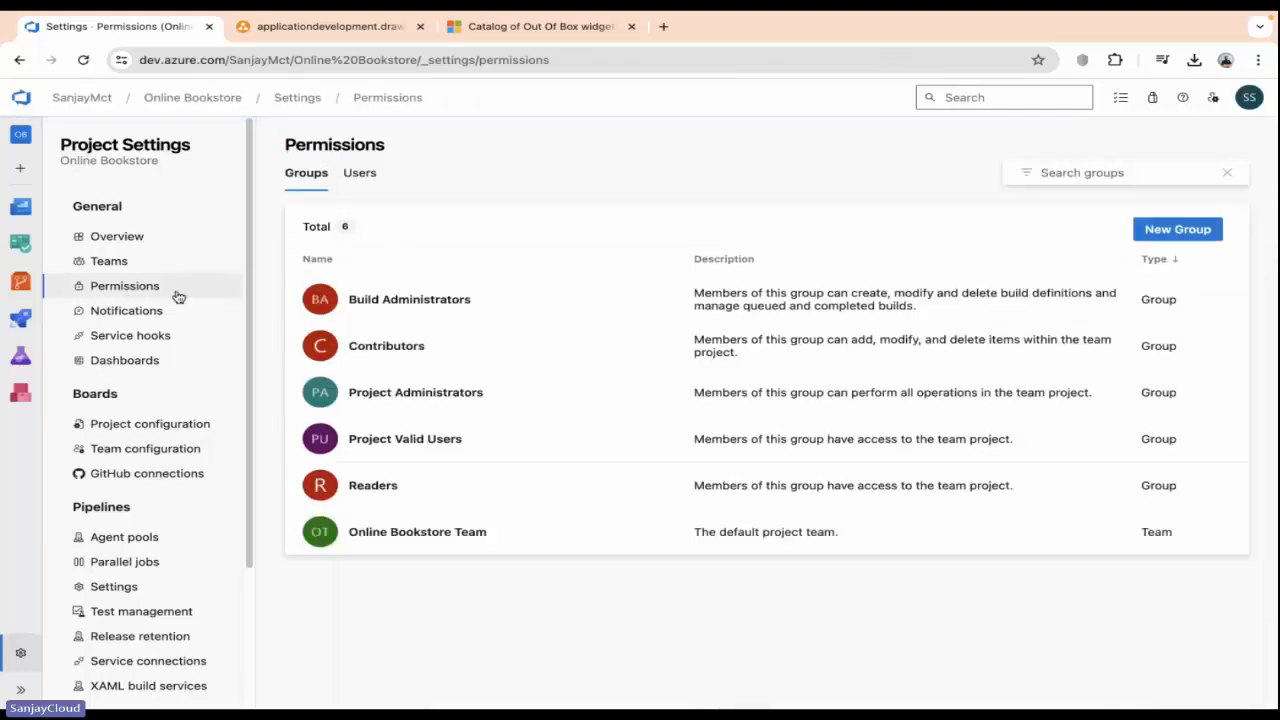
left_click(1177, 229)
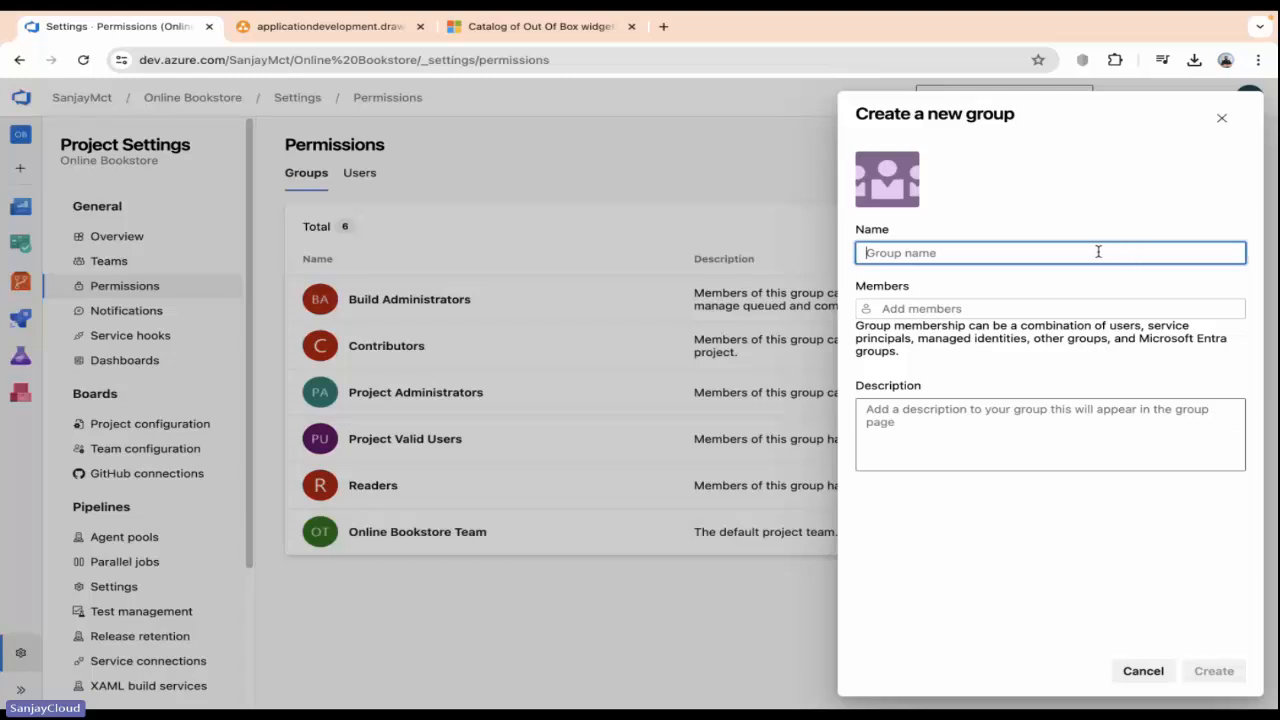
left_click(940, 454)
left_click(928, 255)
type("demo")
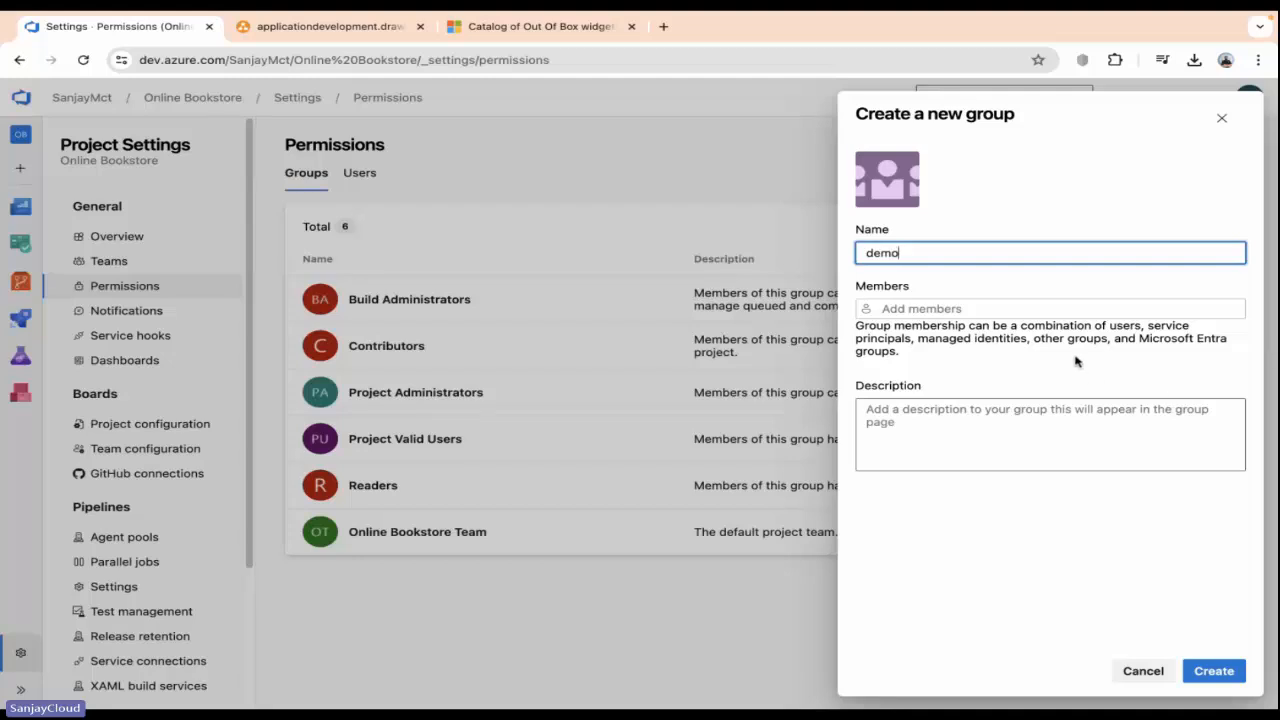
left_click(1216, 672)
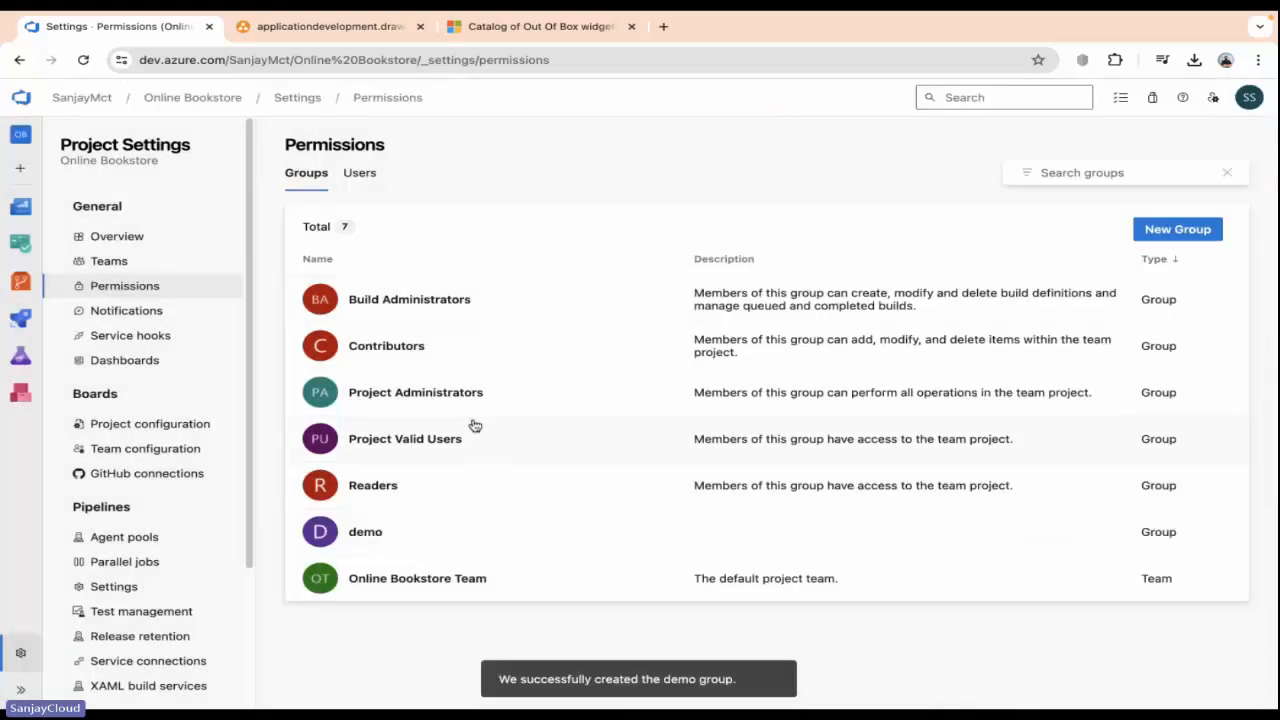
Step: Set the demo group's "Edit this node" and "Rename team project" permissions to Allow
left_click(373, 537)
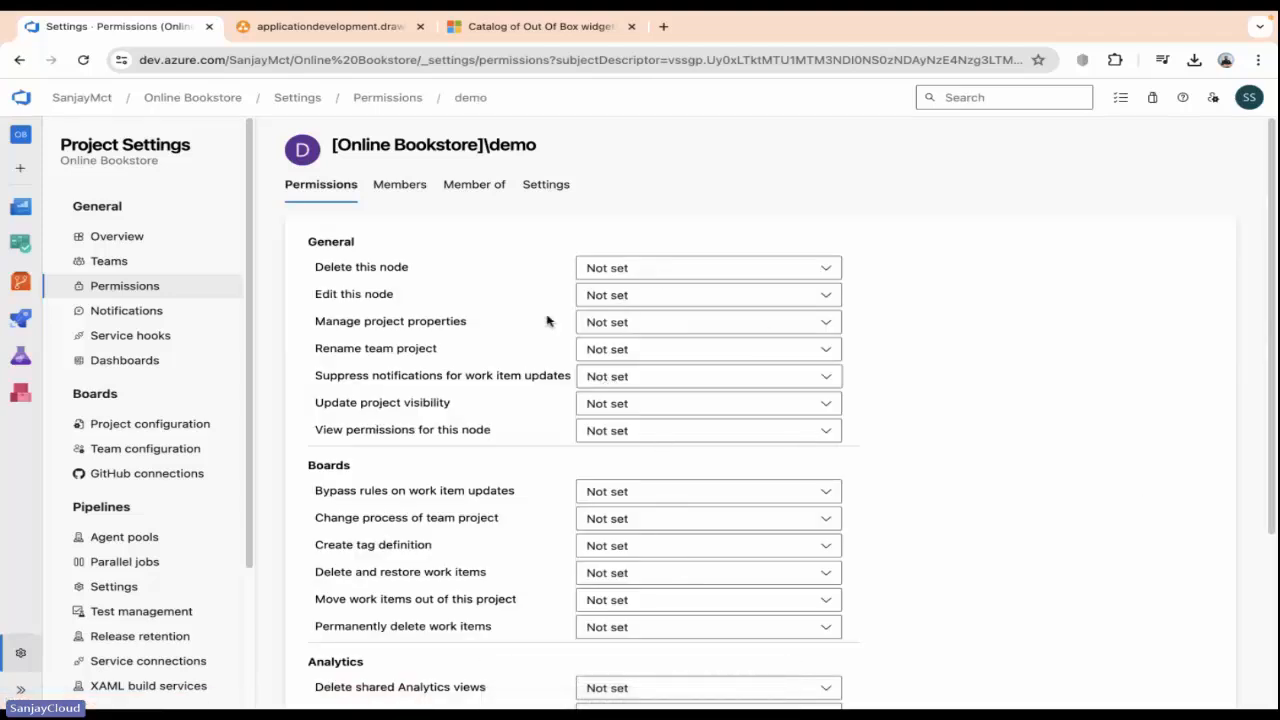
left_click(625, 302)
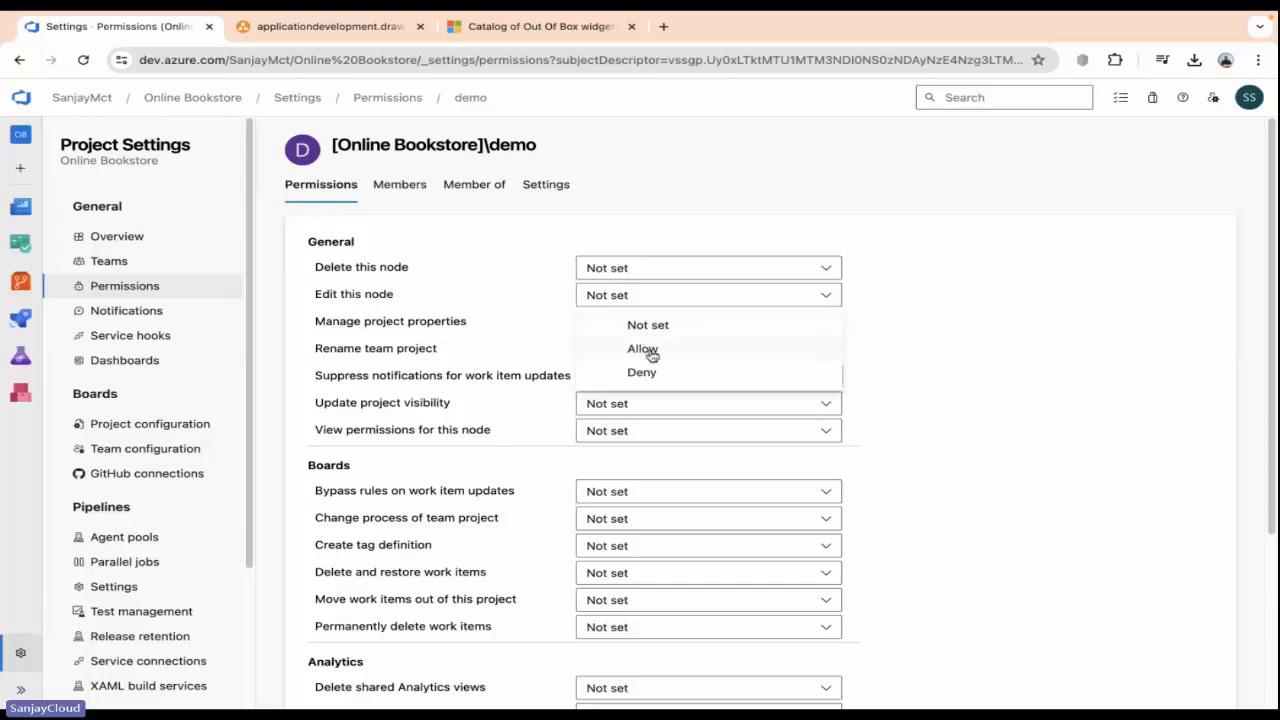
left_click(645, 349)
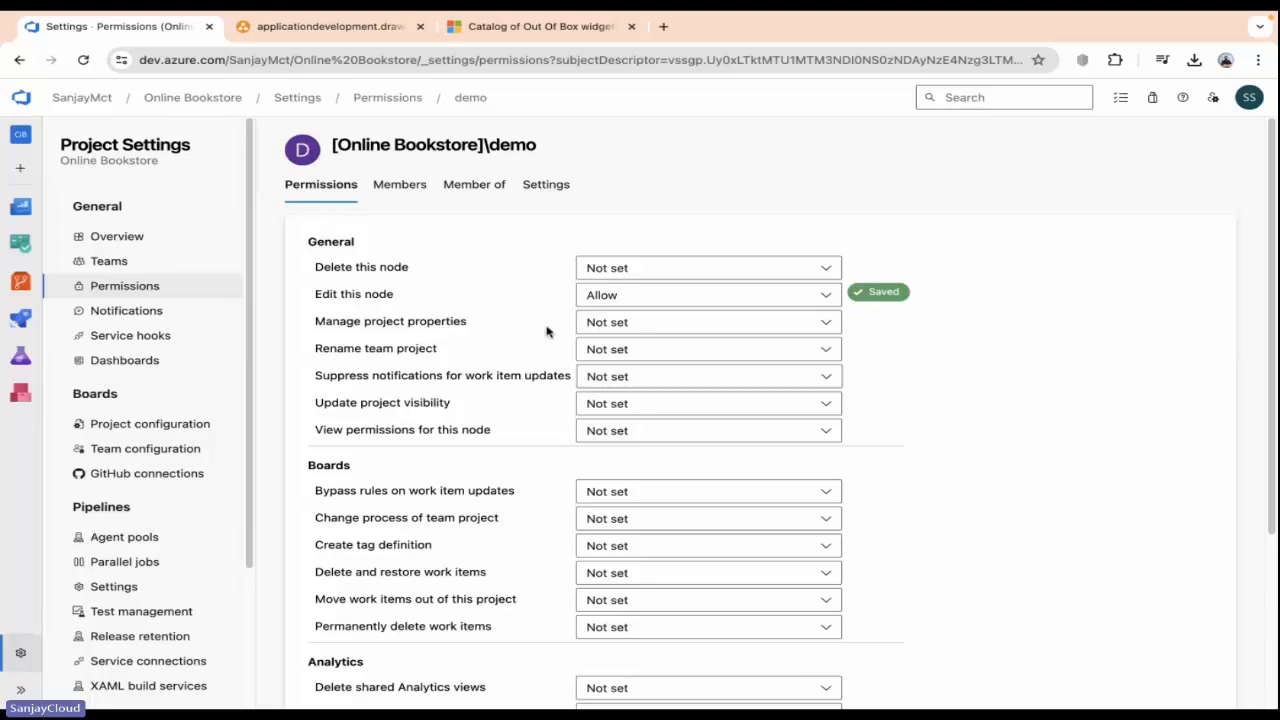
left_click(677, 358)
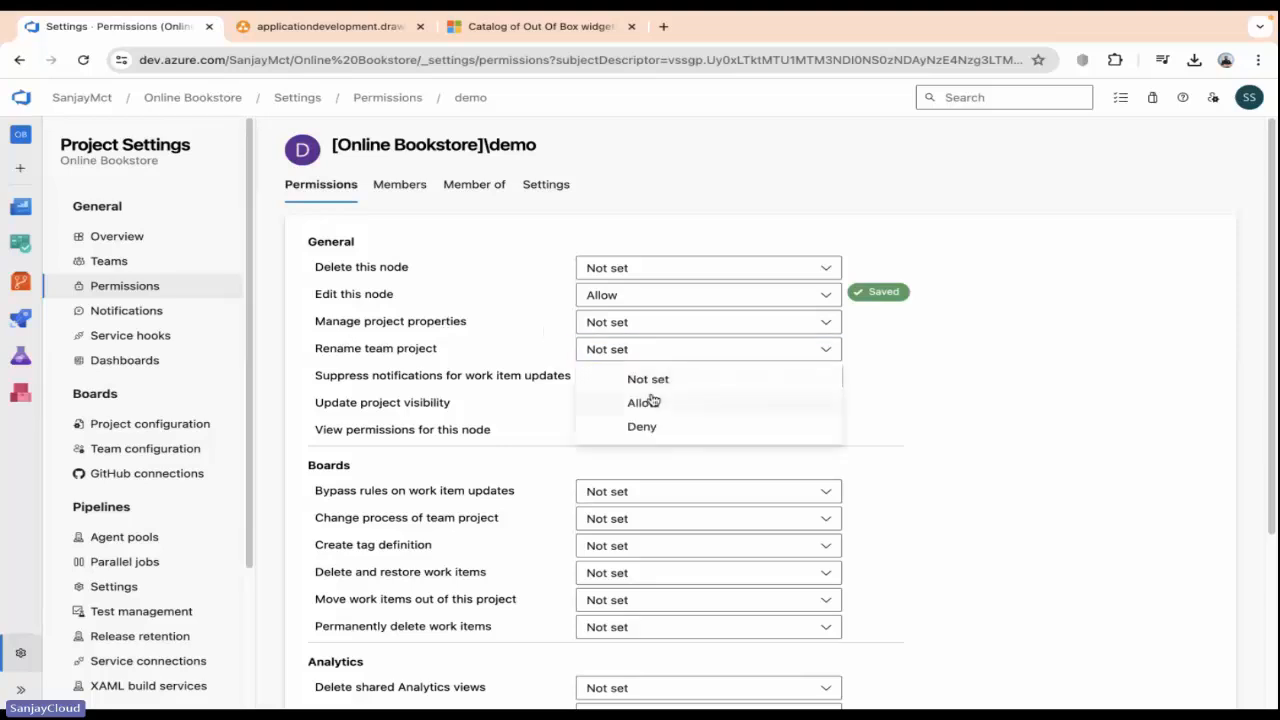
left_click(651, 402)
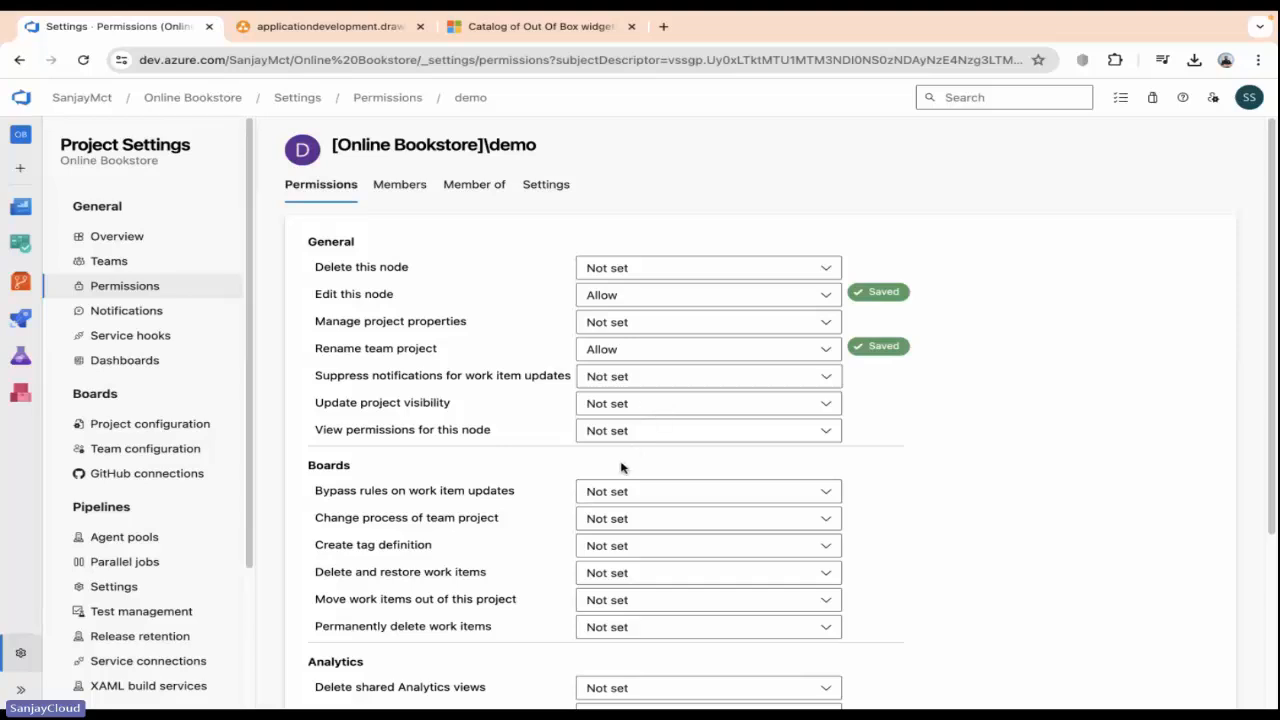
Step: Review the demo group's remaining permissions, members and parent groups, and open the Project Valid Users group it belongs to
scroll(620, 467, "down", 3)
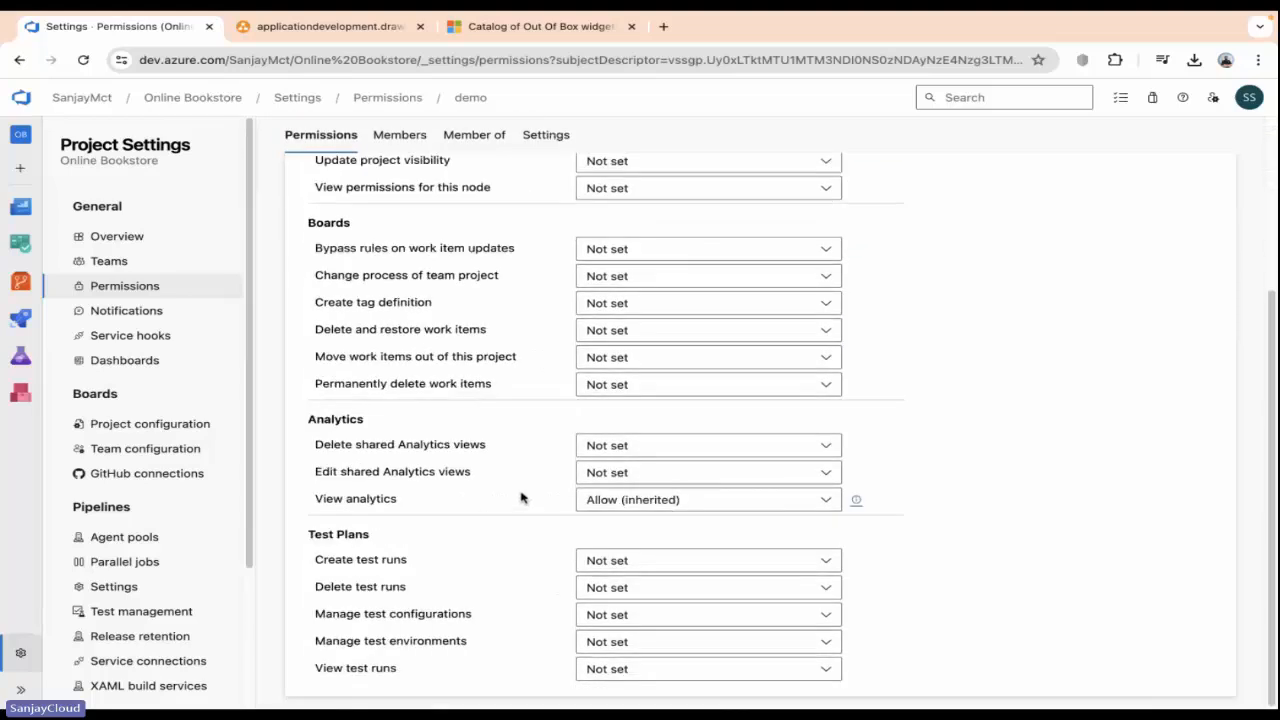
scroll(520, 497, "up", 3)
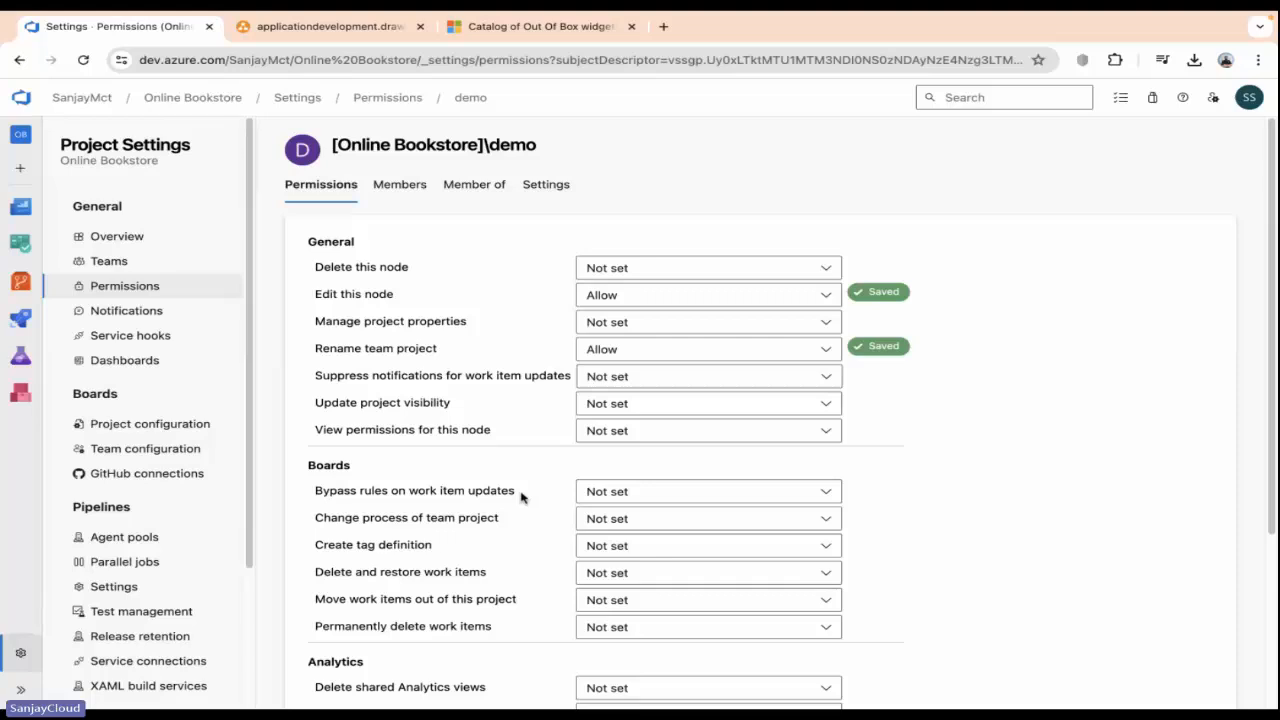
left_click(428, 190)
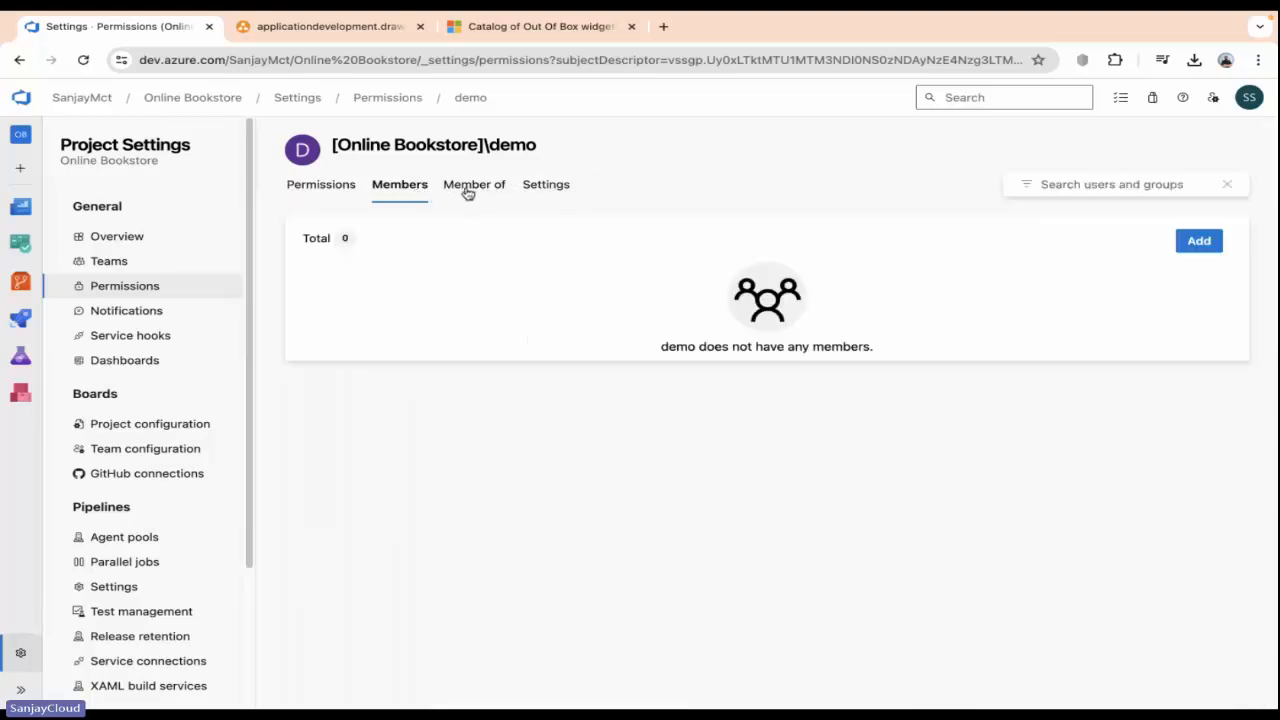
left_click(467, 192)
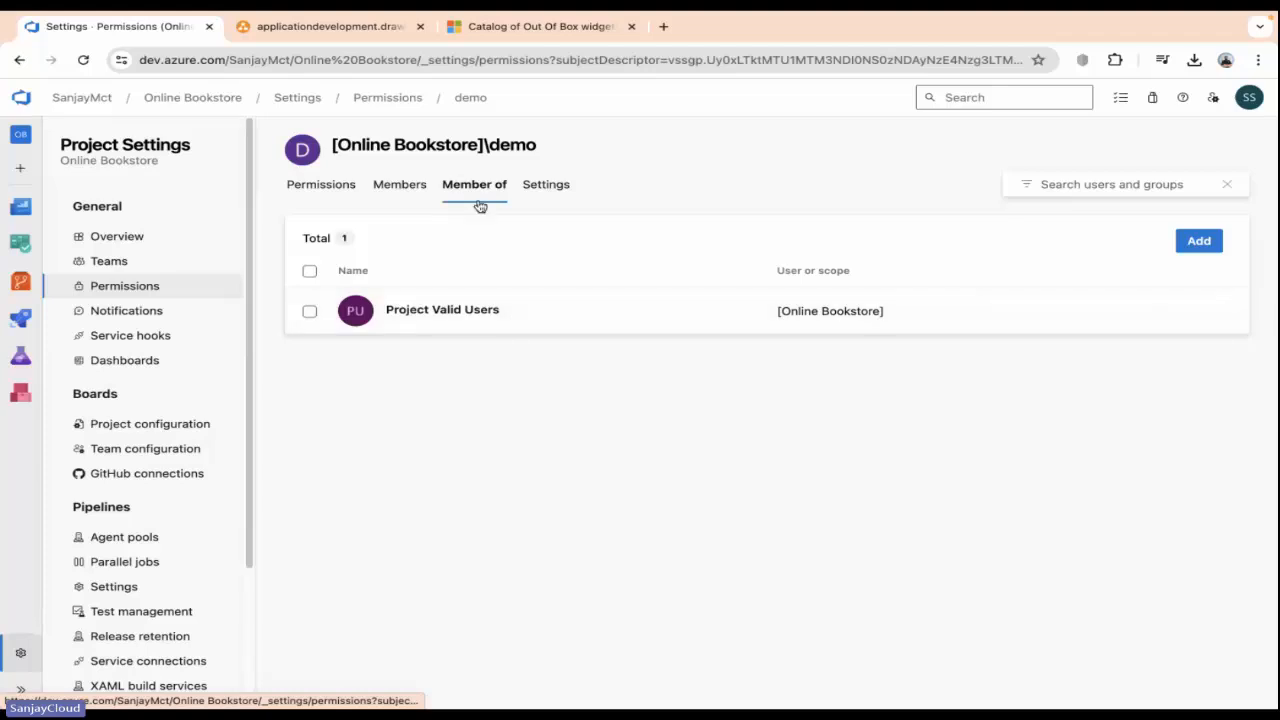
left_click(443, 312)
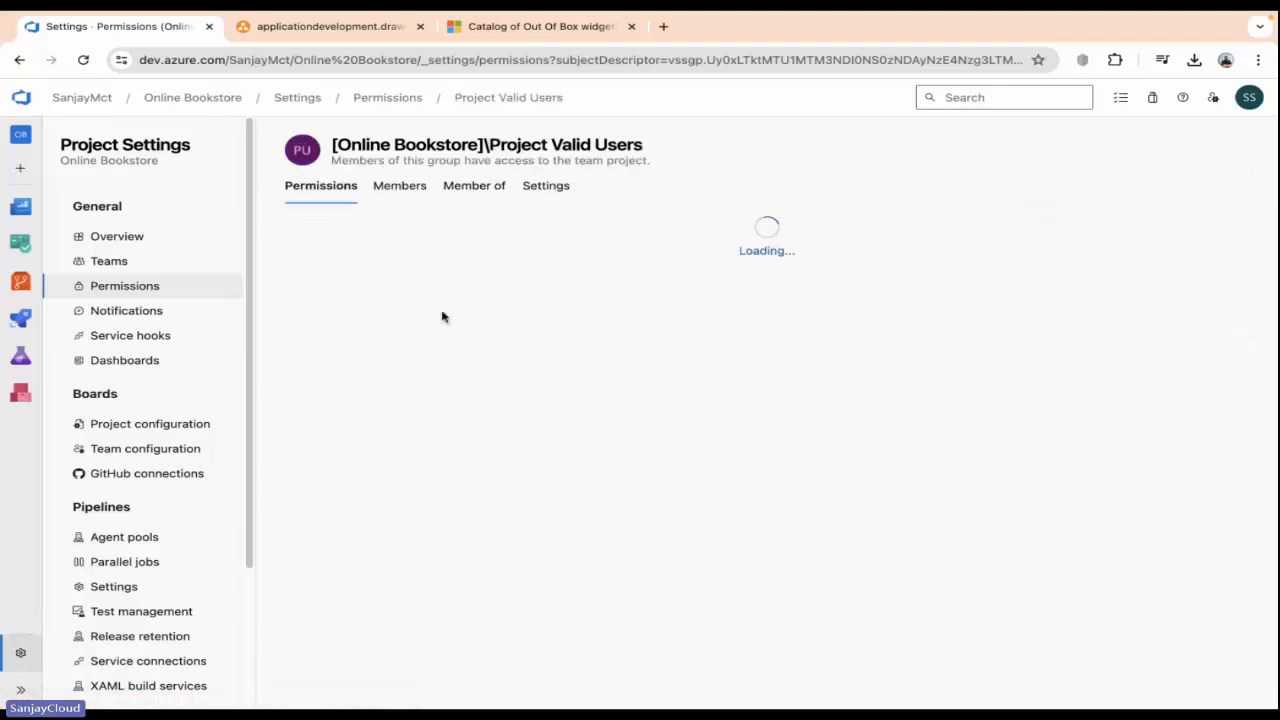
Step: Review the Project Valid Users group's permissions through Boards, Analytics and Test Plans
scroll(505, 510, "down", 3)
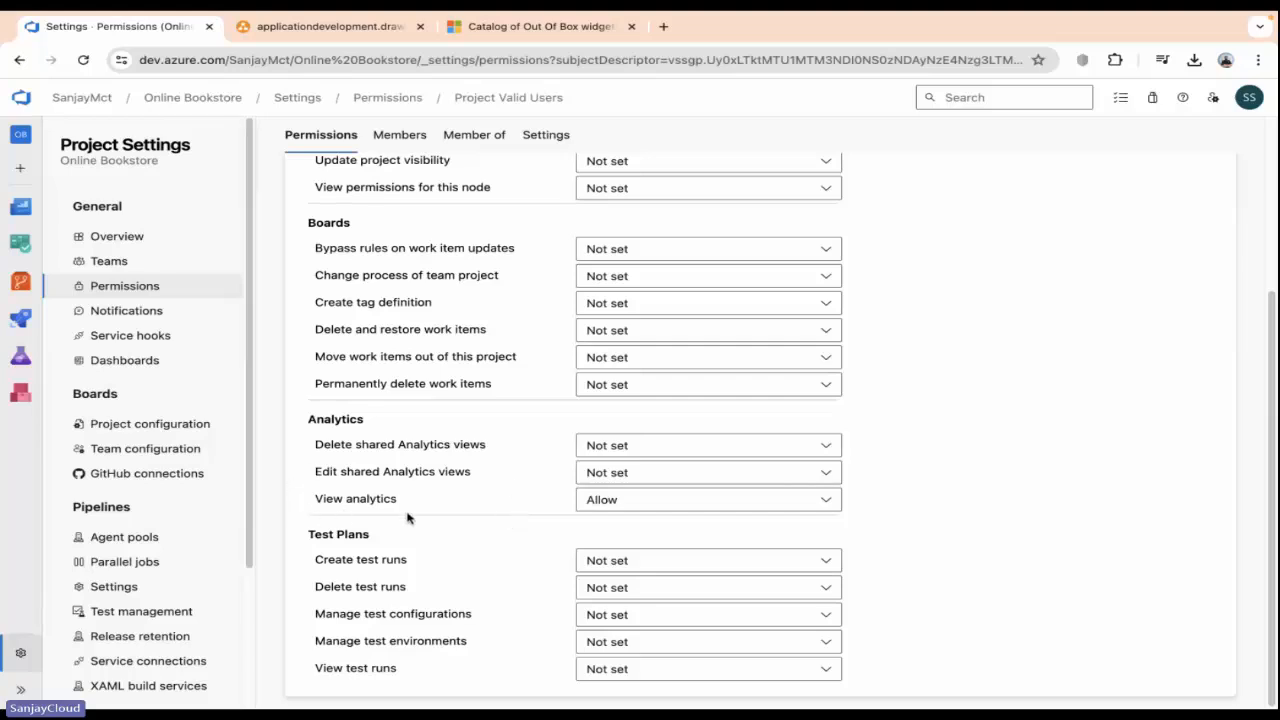
scroll(642, 517, "up", 3)
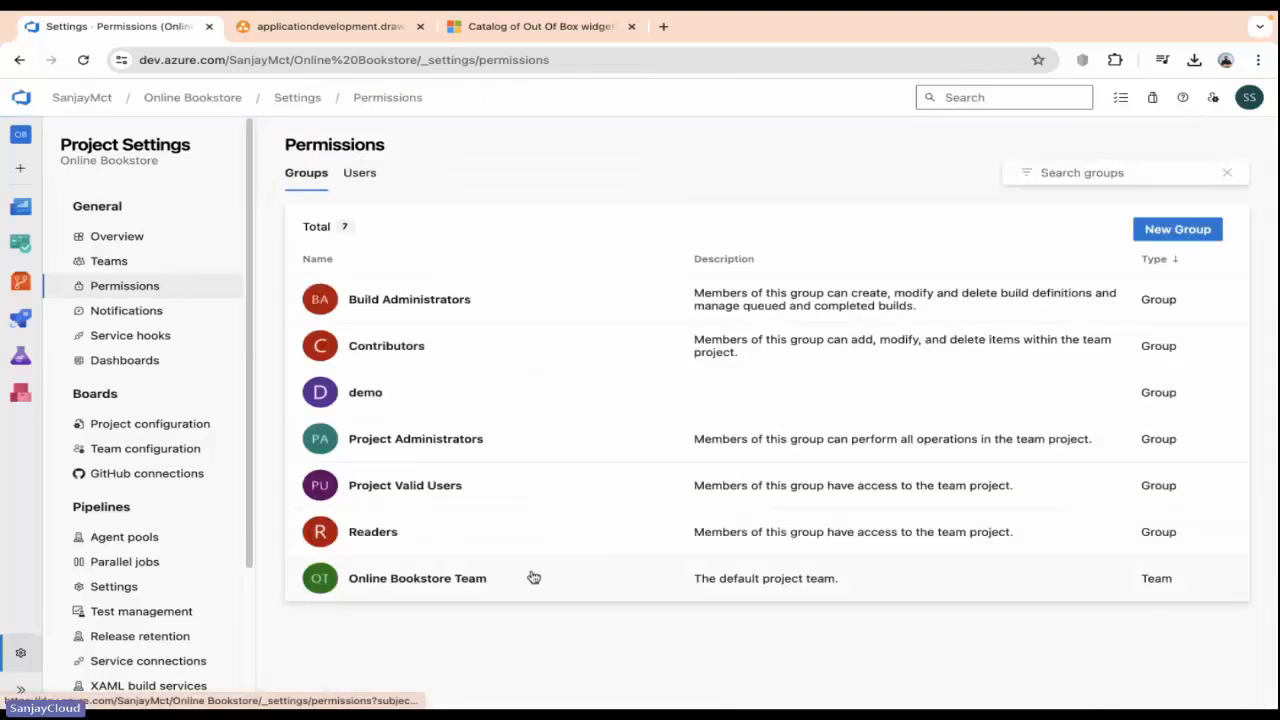
Step: Open the organization-level permissions settings and review the organization's security groups and users
left_click(100, 103)
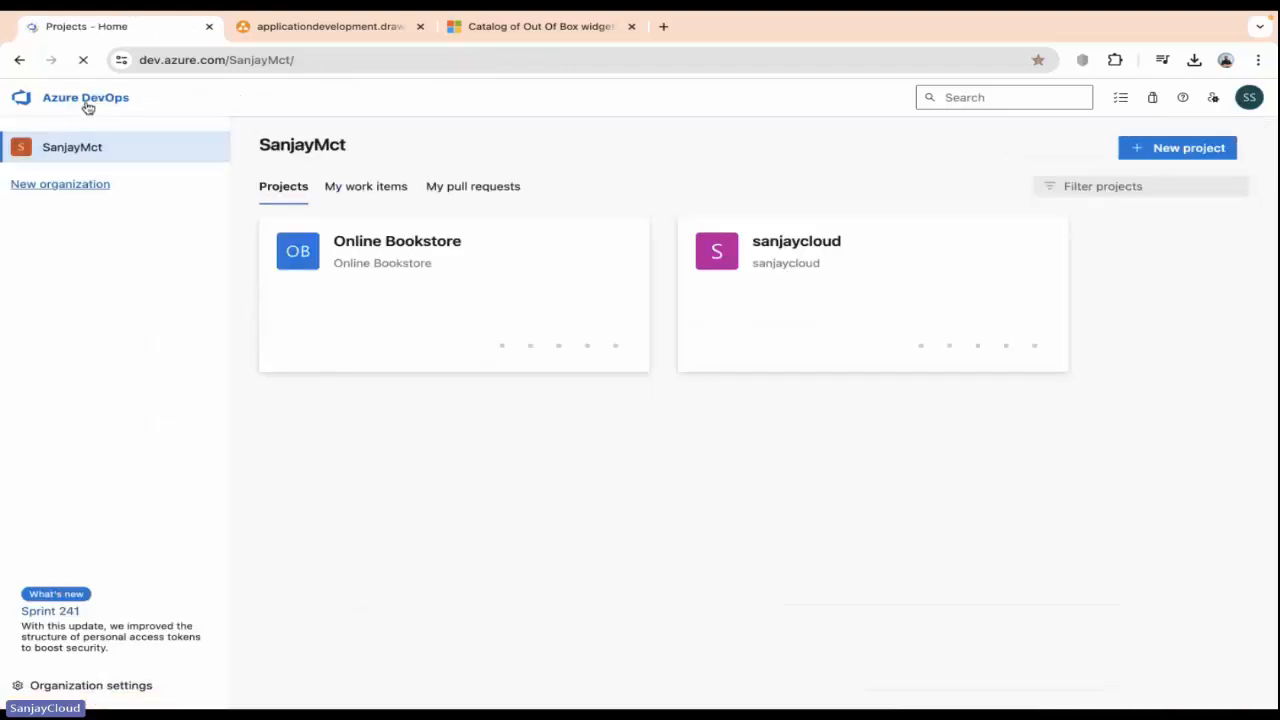
left_click(90, 685)
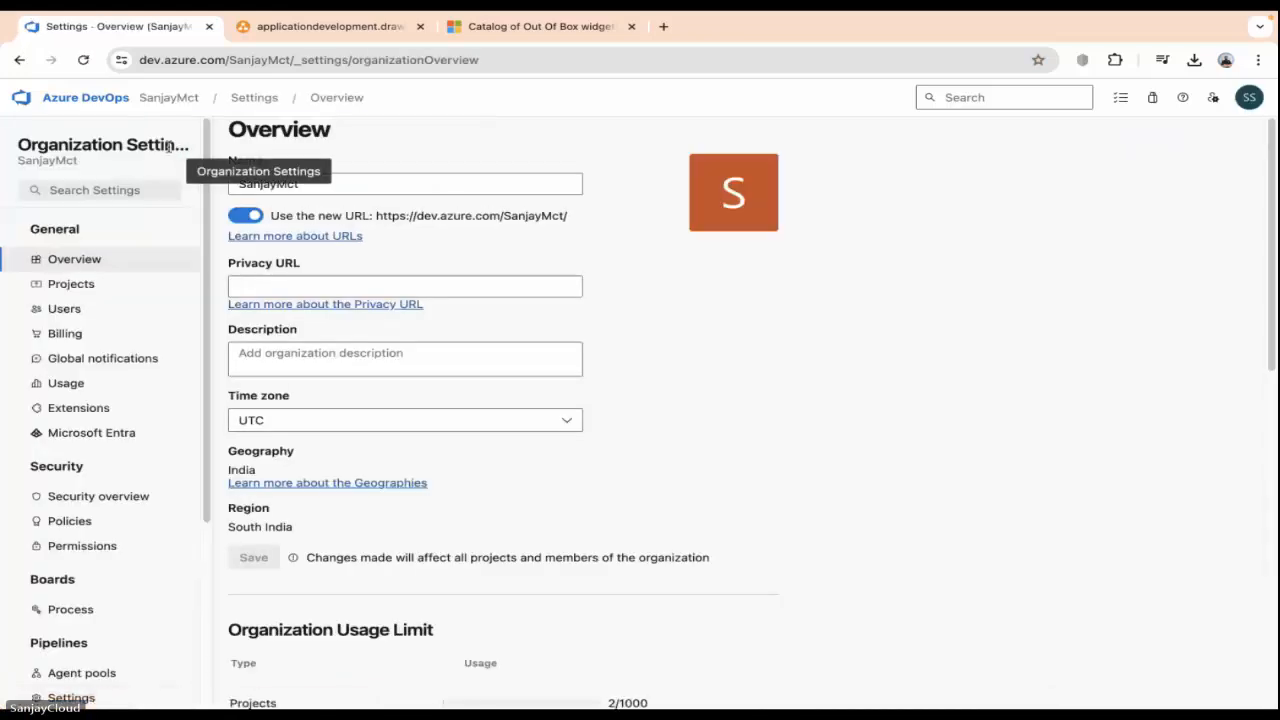
left_click(86, 545)
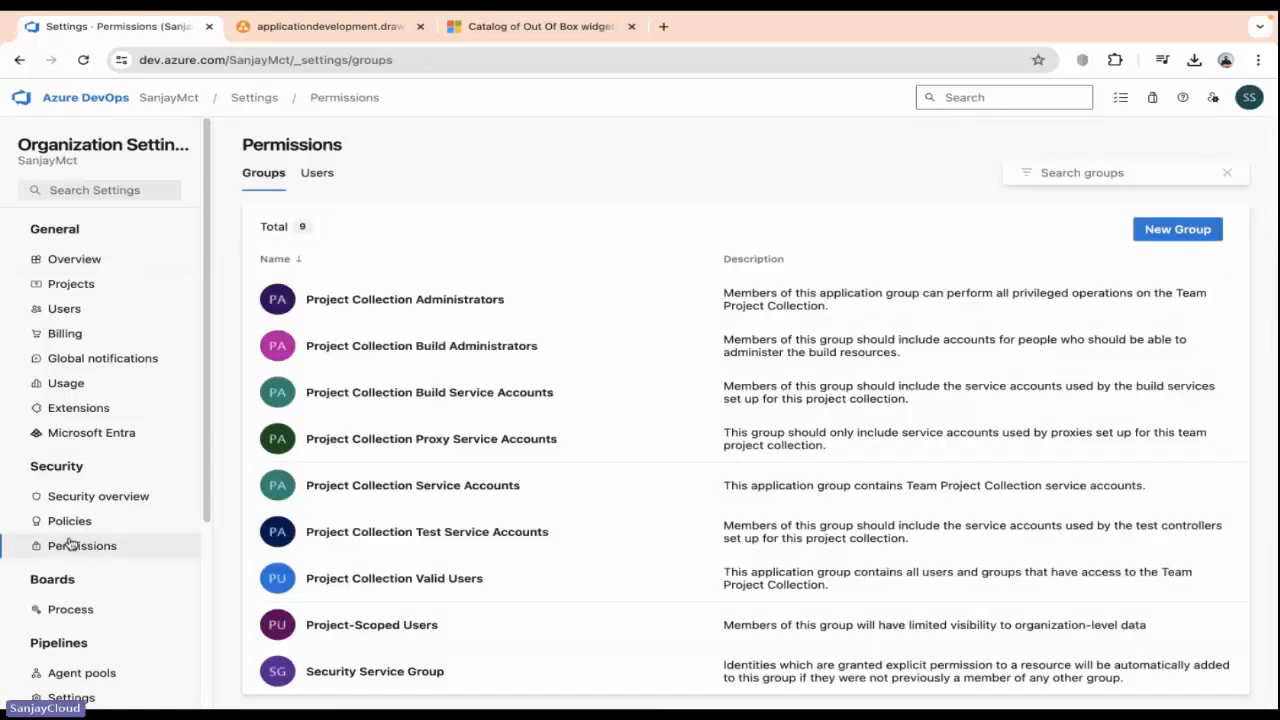
scroll(531, 370, "down", 1)
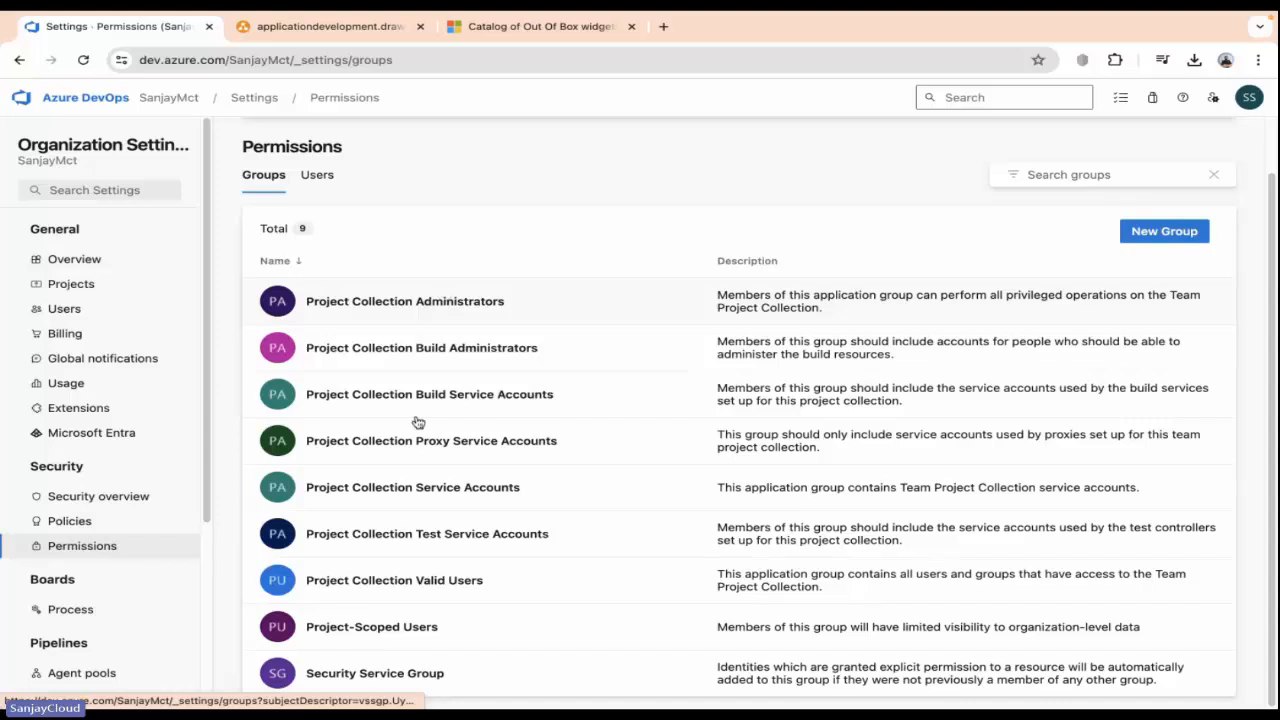
scroll(424, 596, "up", 1)
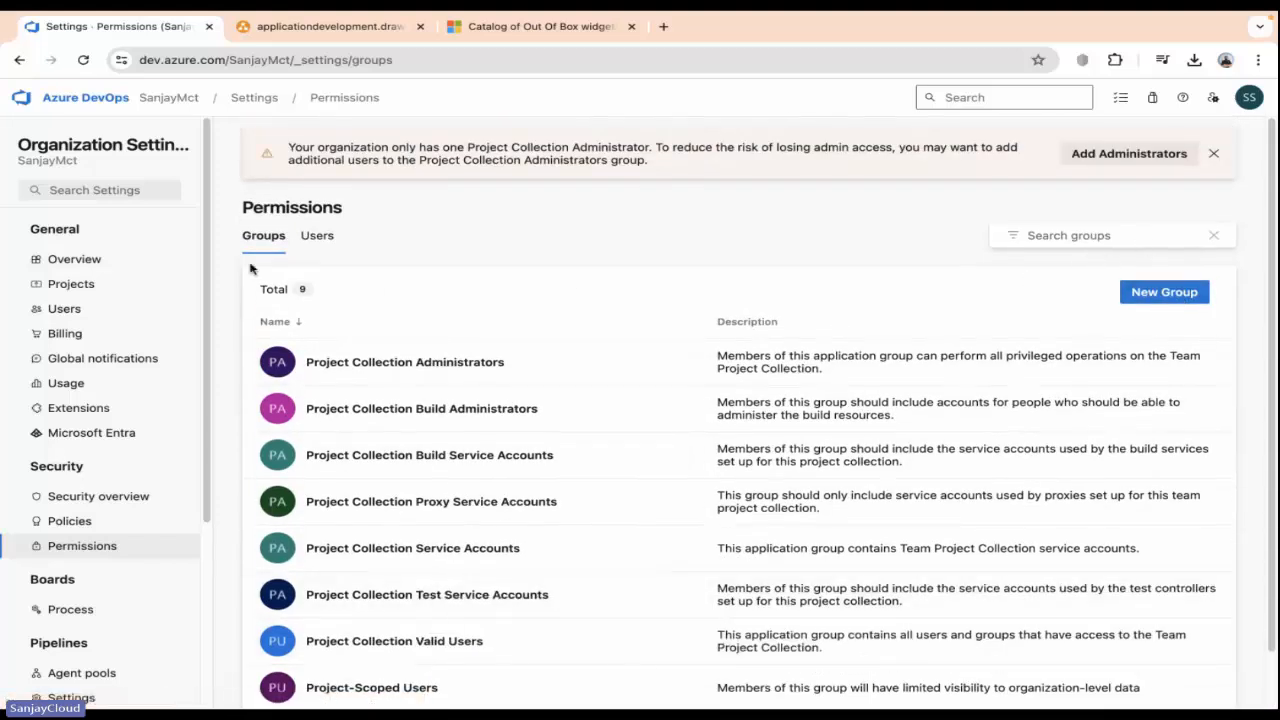
left_click(317, 240)
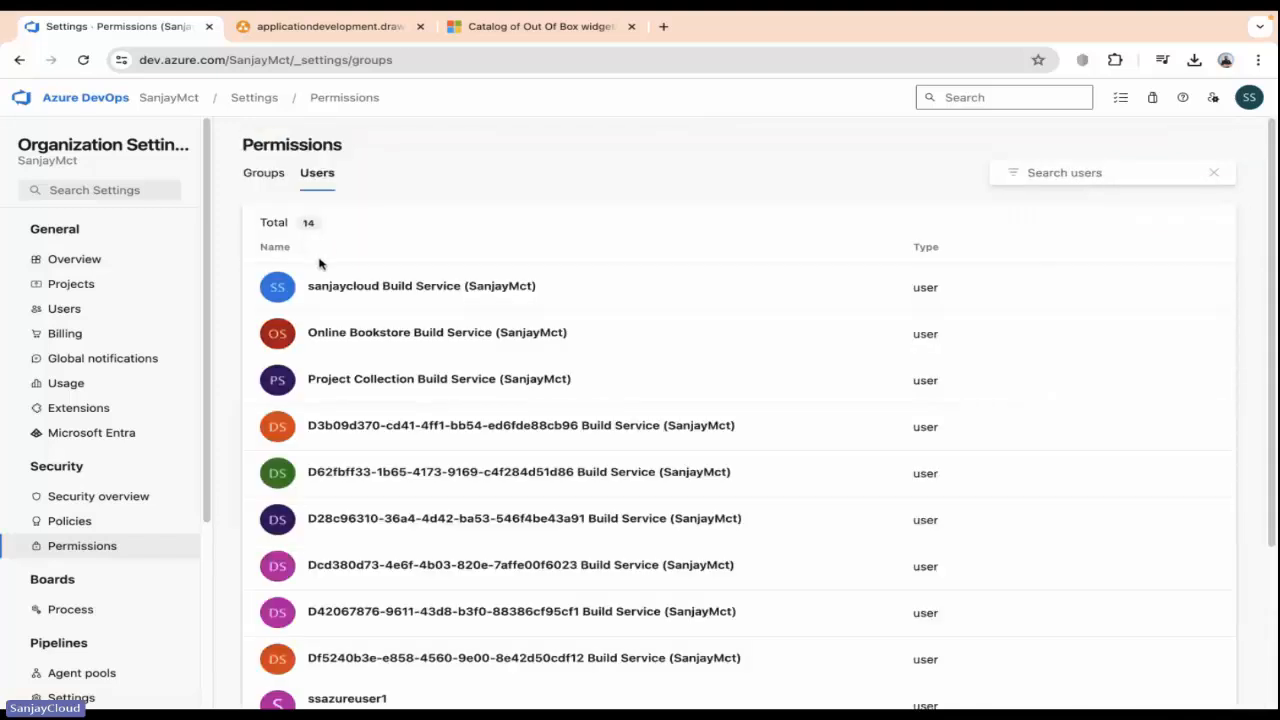
left_click(270, 182)
scroll(330, 514, "down", 1)
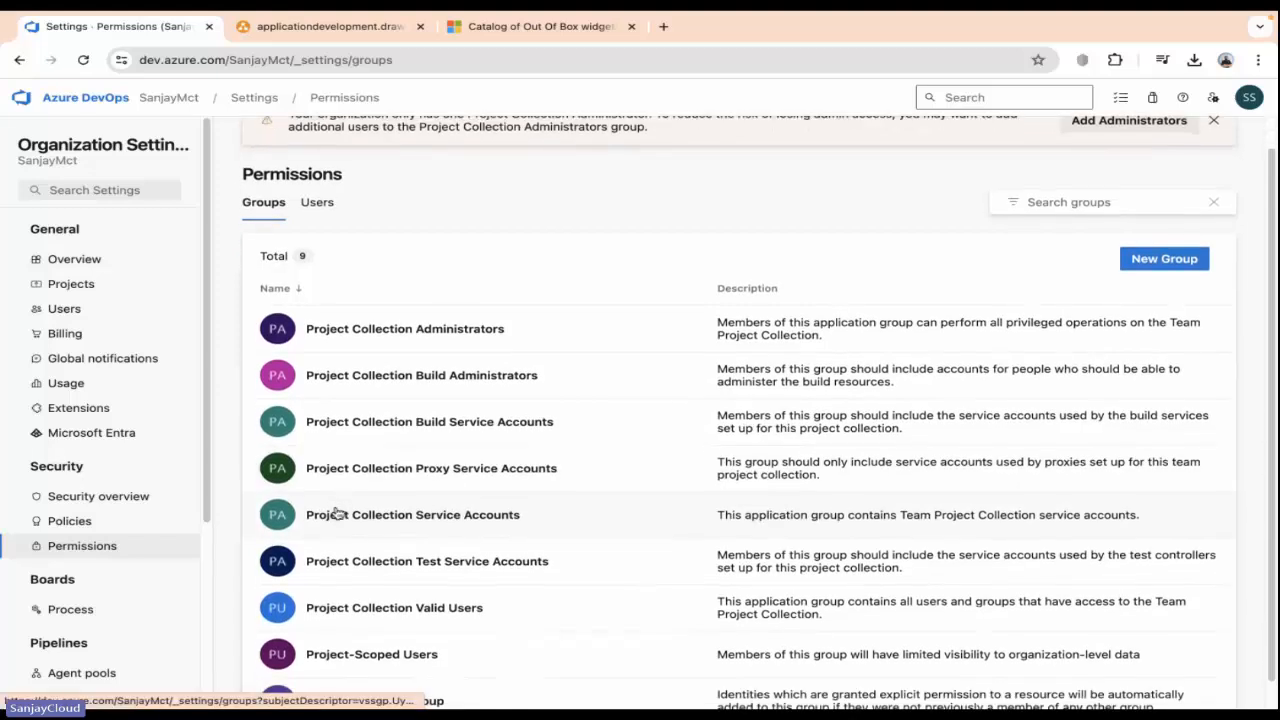
Step: Examine the Project Collection Administrators group's permissions from General to Policies, and return to the organization's group list
left_click(370, 330)
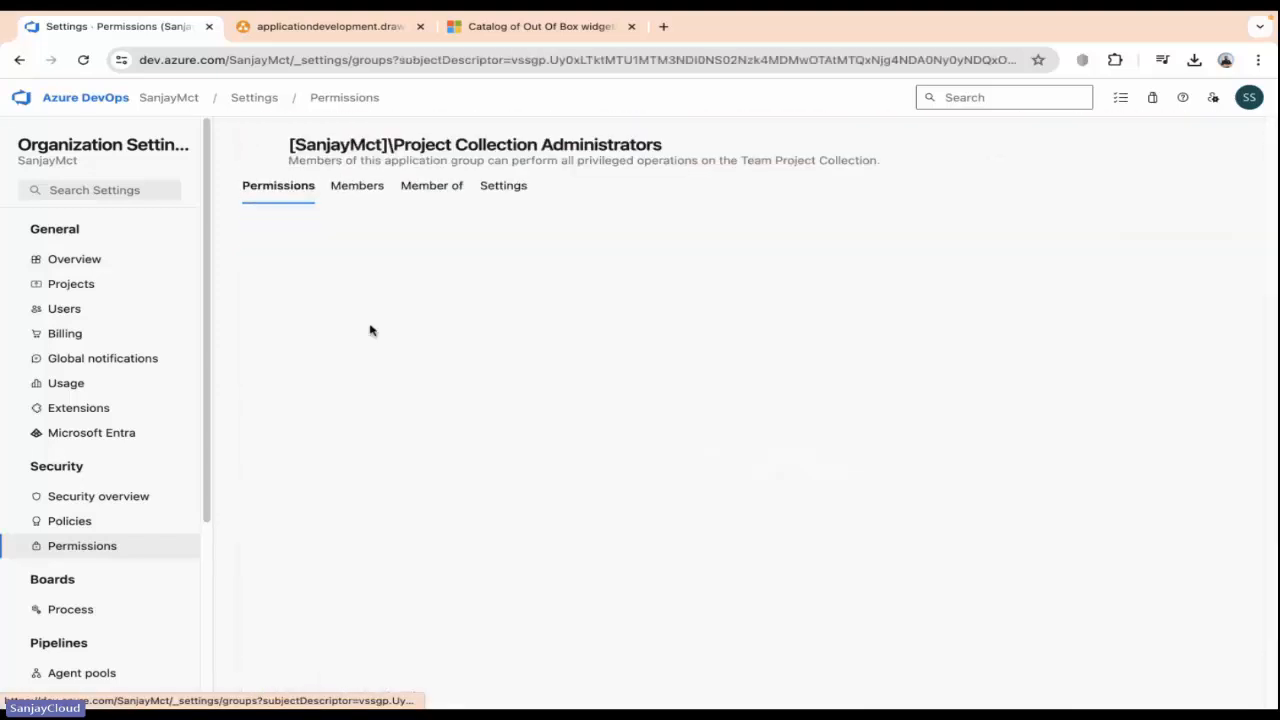
scroll(559, 487, "down", 4)
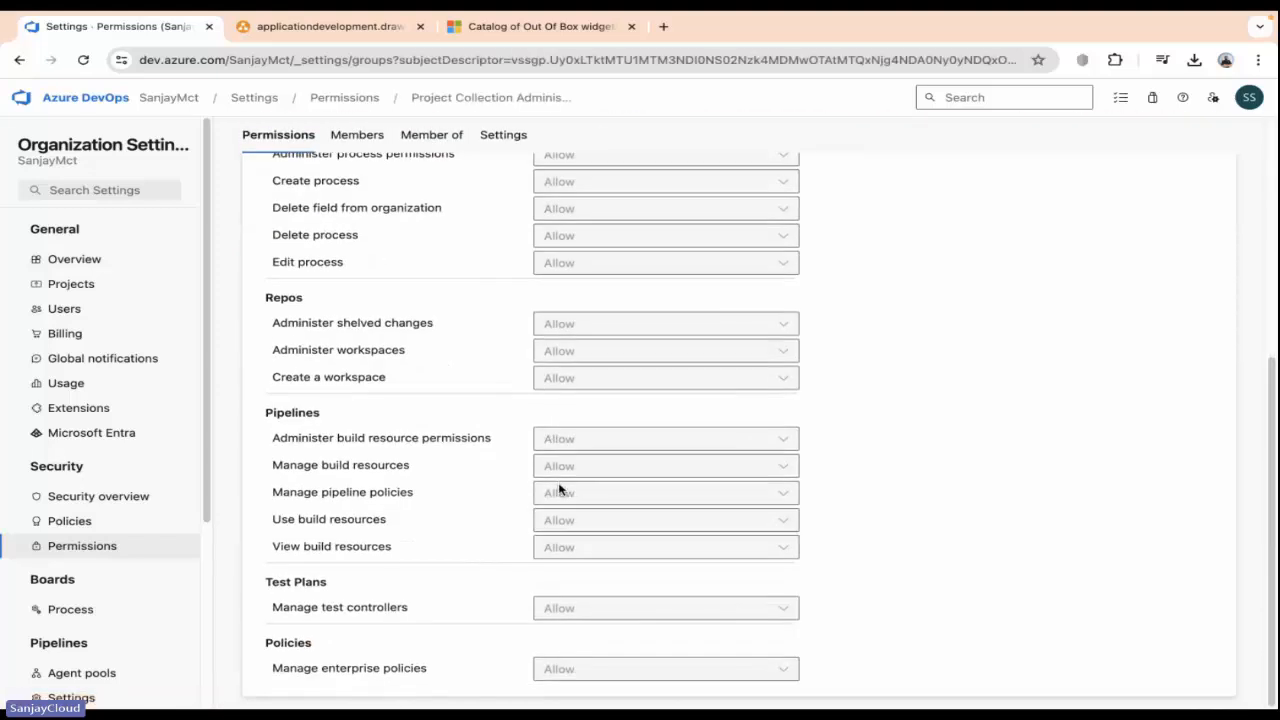
scroll(557, 486, "up", 4)
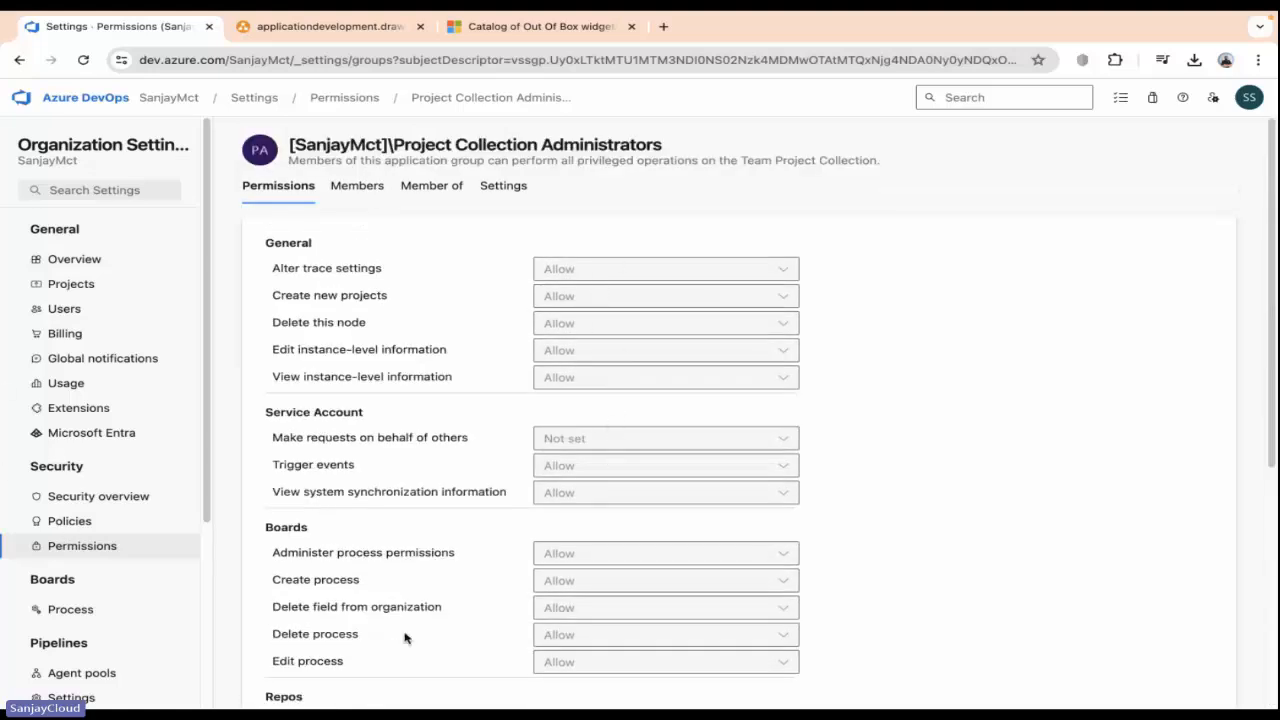
left_click(104, 551)
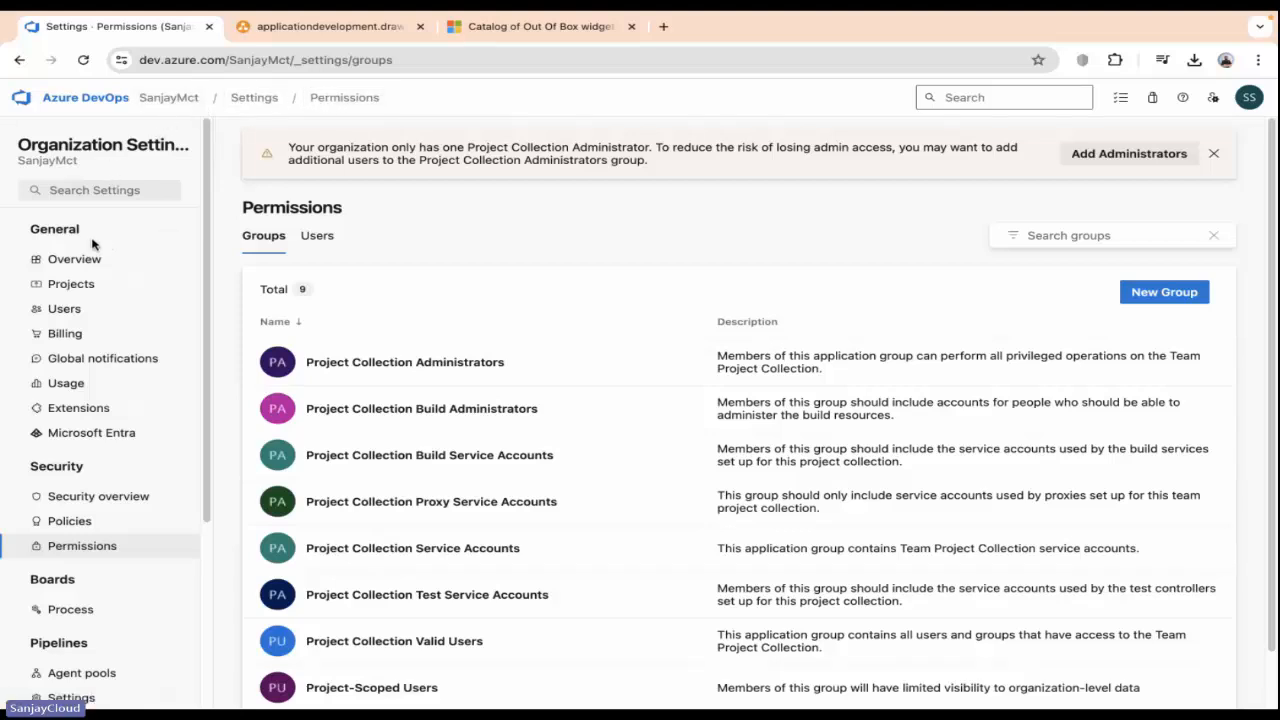
Step: Open the New State query from My Queries in the Online Bookstore project and show its filter clauses in the query editor
left_click(157, 100)
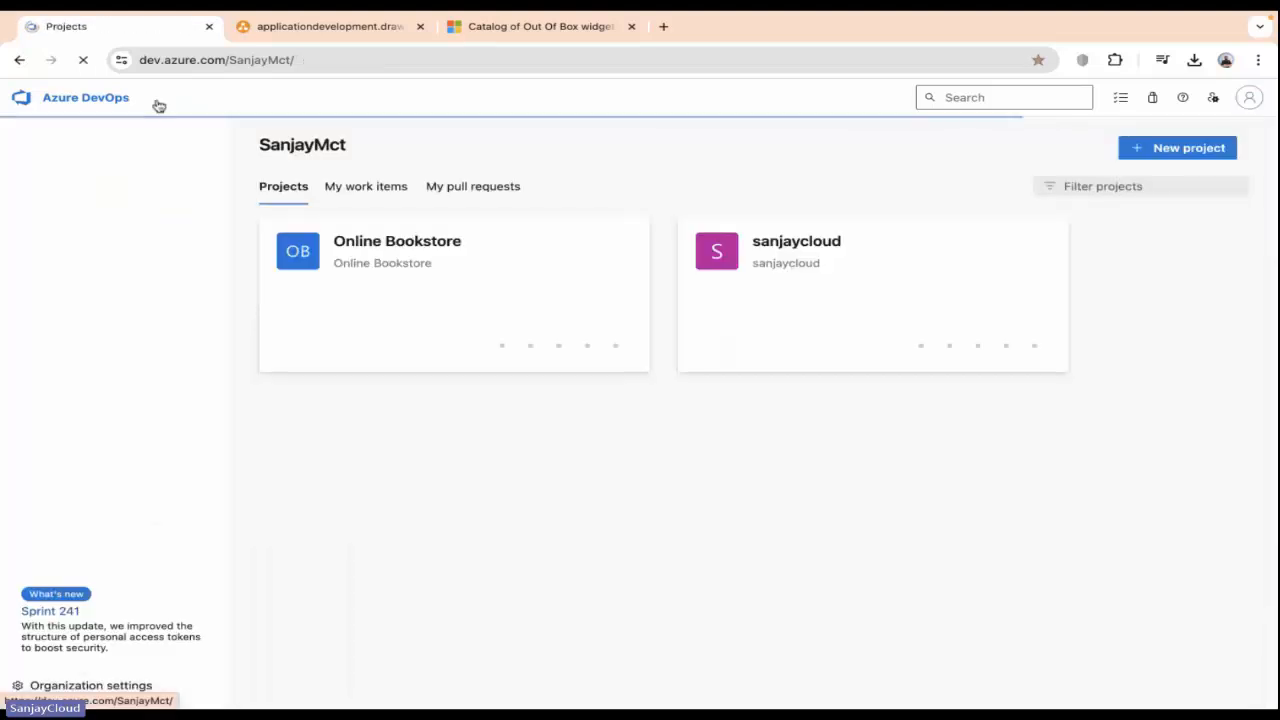
left_click(432, 254)
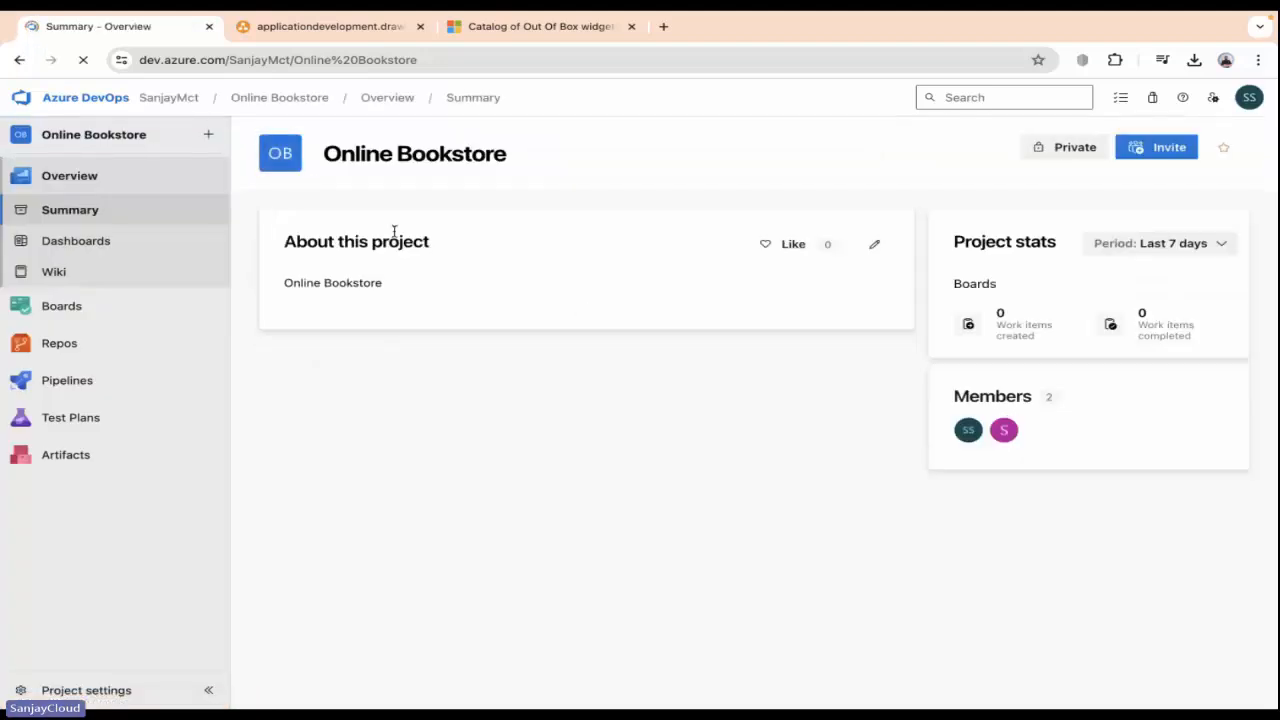
left_click(61, 311)
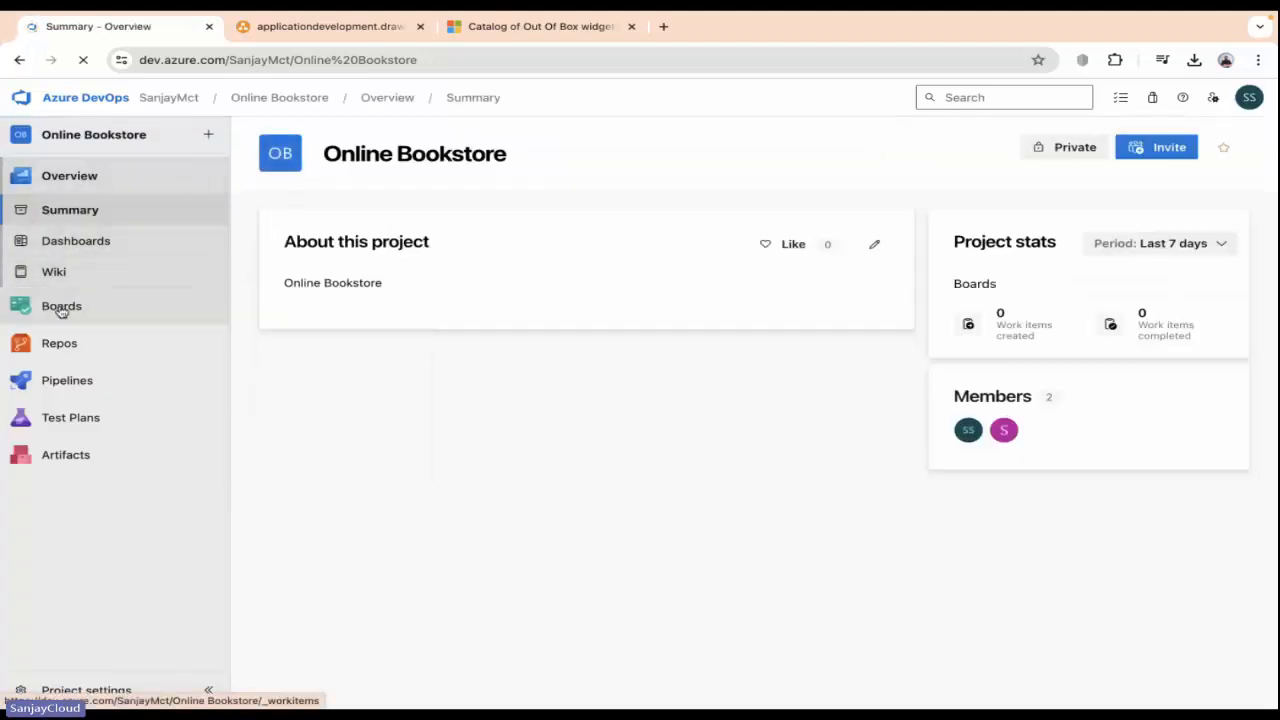
left_click(61, 383)
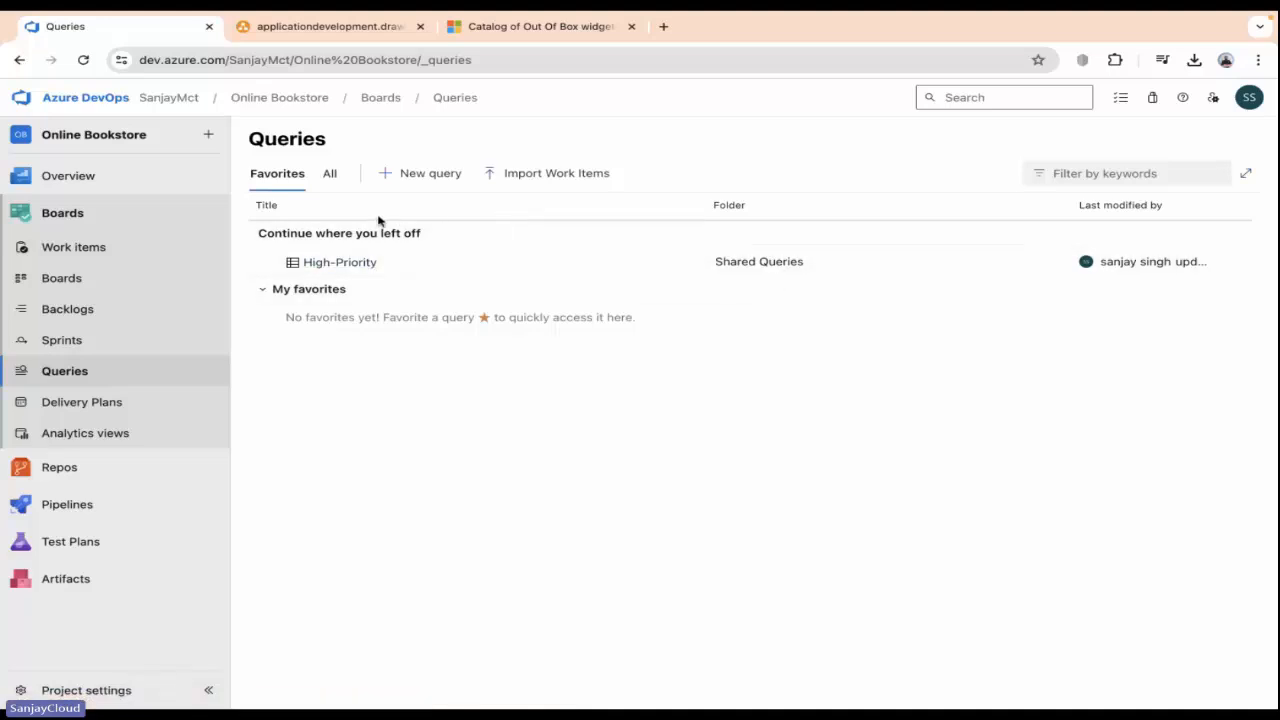
left_click(331, 174)
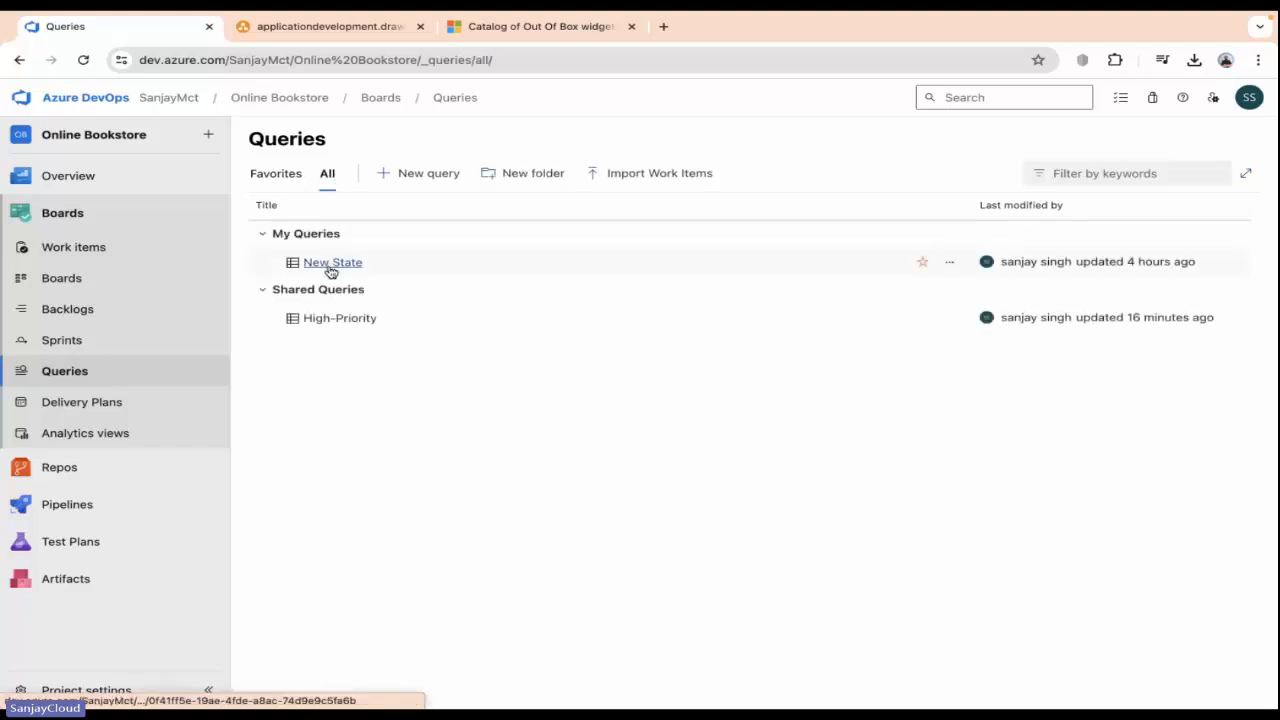
left_click(330, 265)
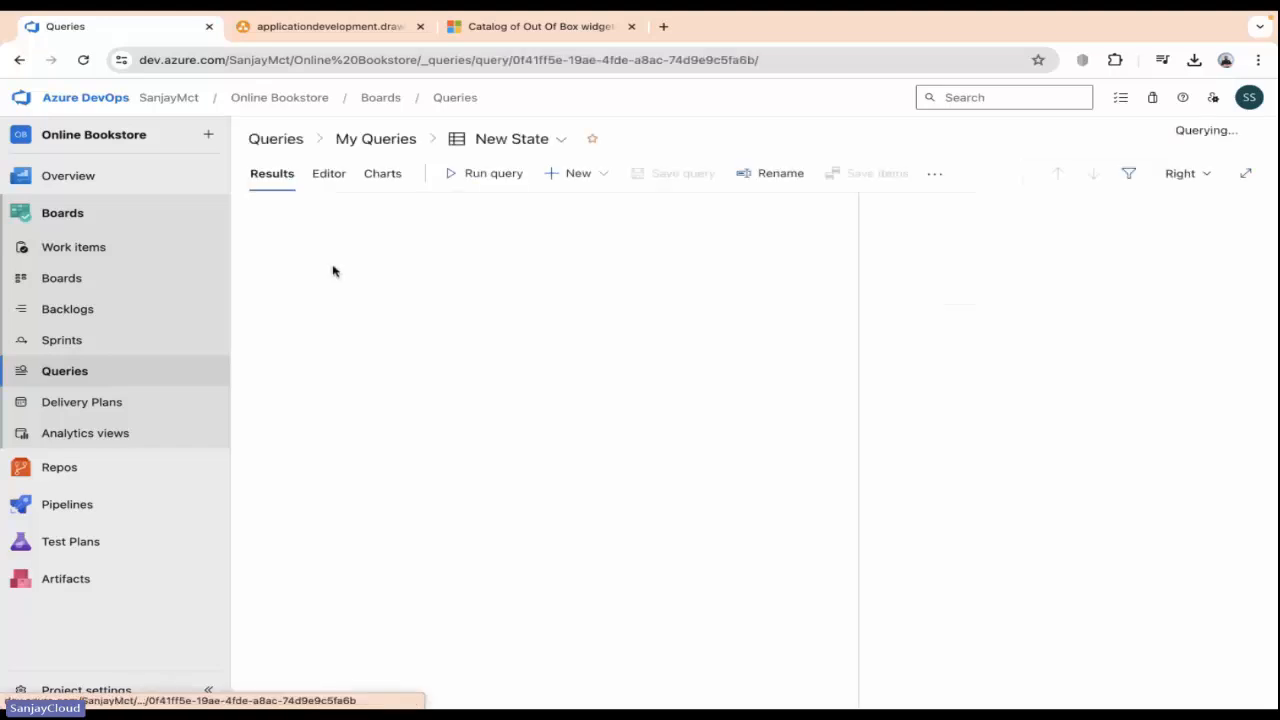
left_click(330, 174)
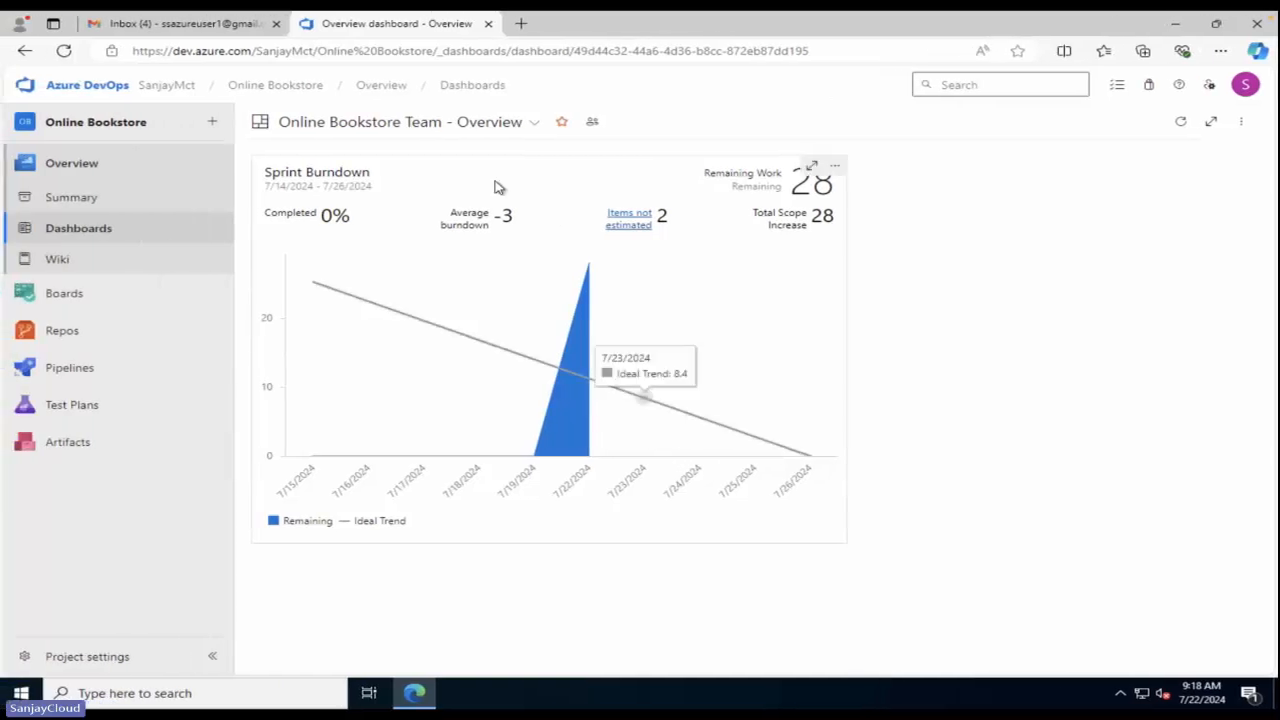
Step: List all Online Bookstore queries in the second user's browser session, and return to the query list in the owner's session
mouse_move(84, 310)
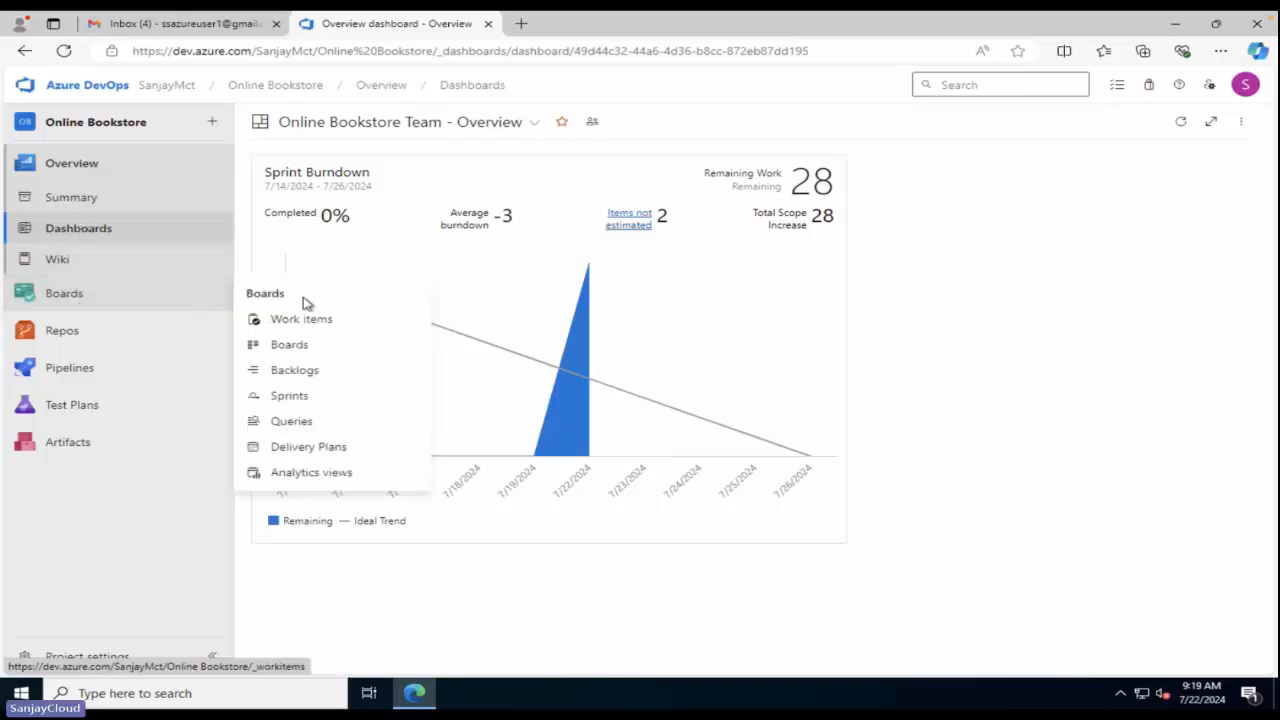
left_click(311, 424)
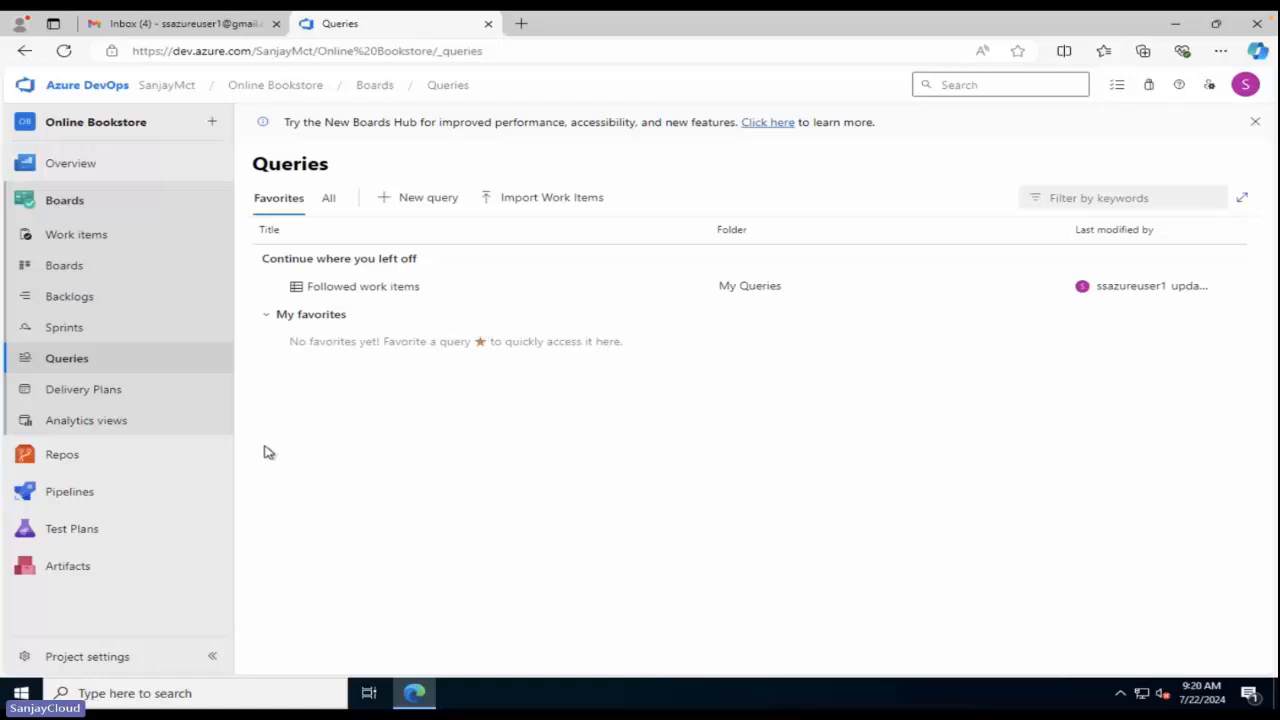
left_click(326, 209)
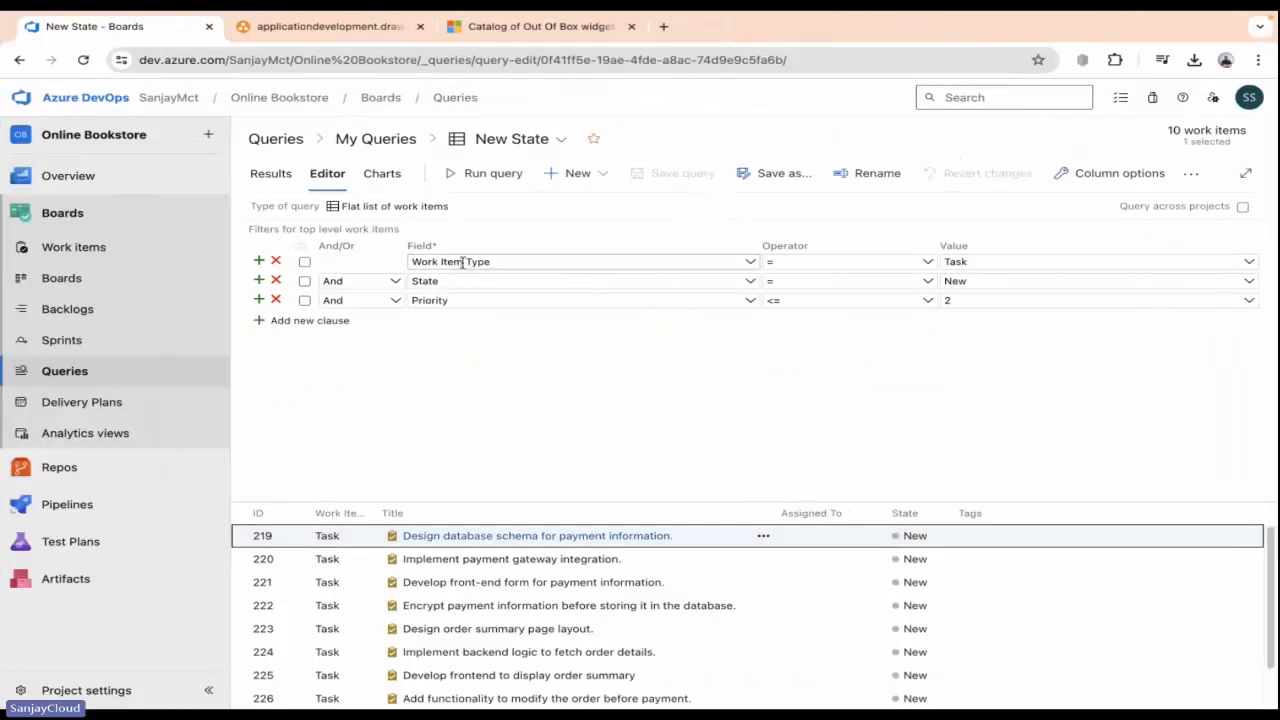
left_click(352, 144)
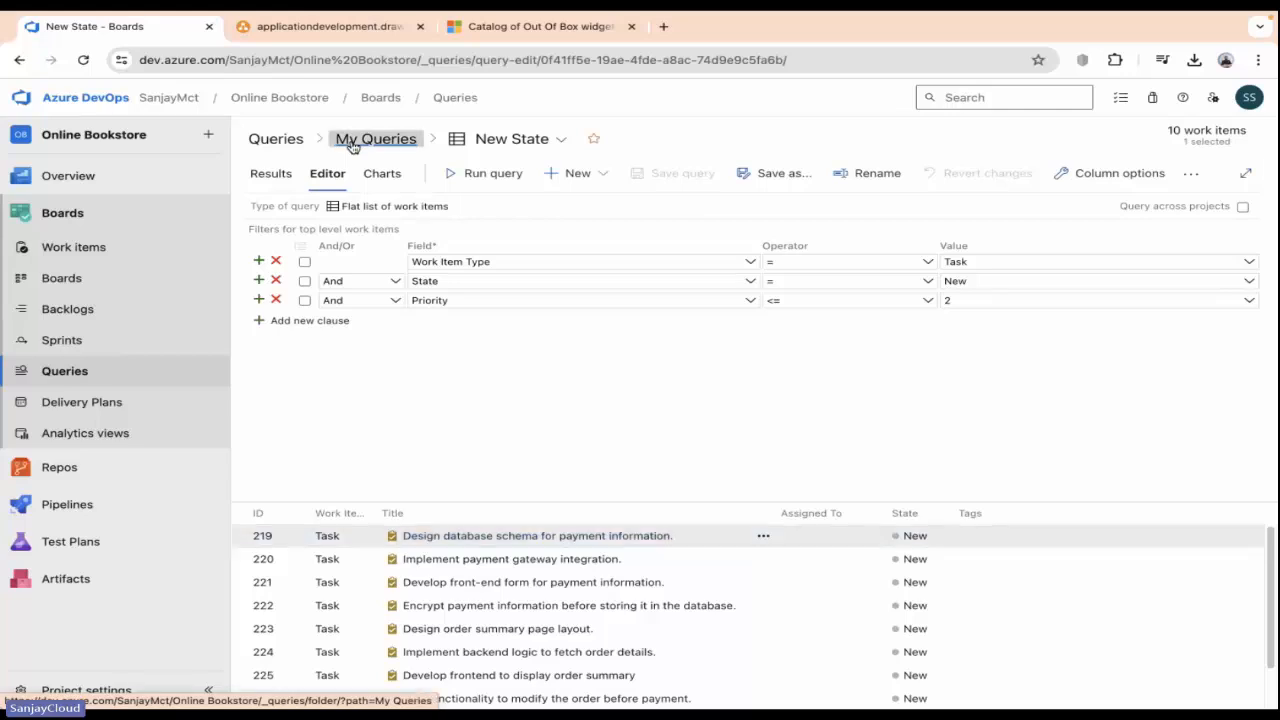
left_click(276, 142)
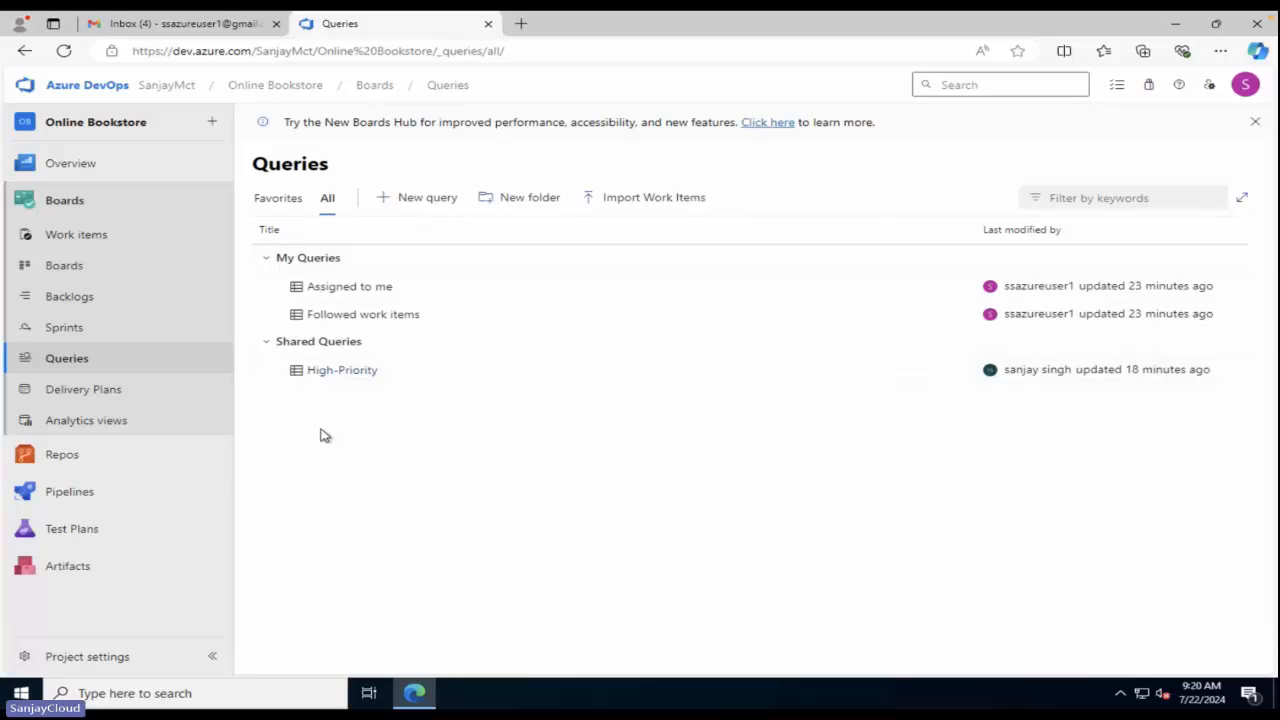
Step: In the second user's session, open the shared High-Priority query for editing and try to save it with Priority set to 2
left_click(338, 372)
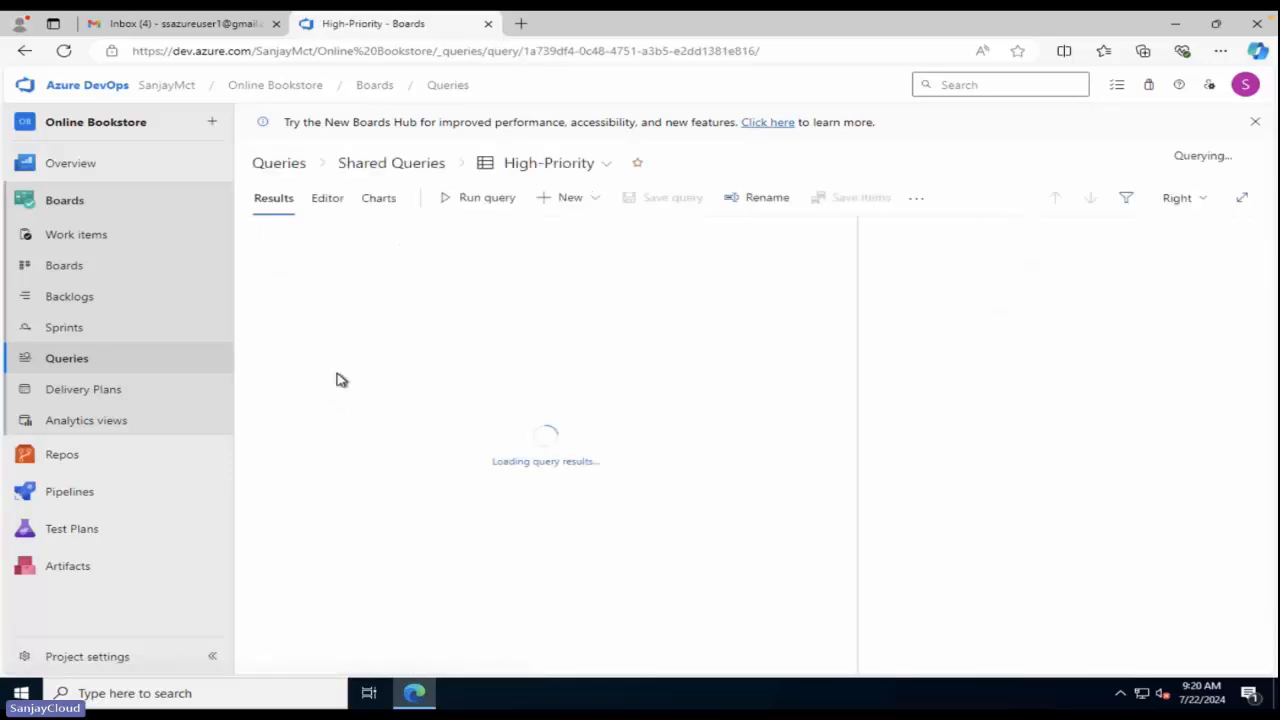
left_click(326, 197)
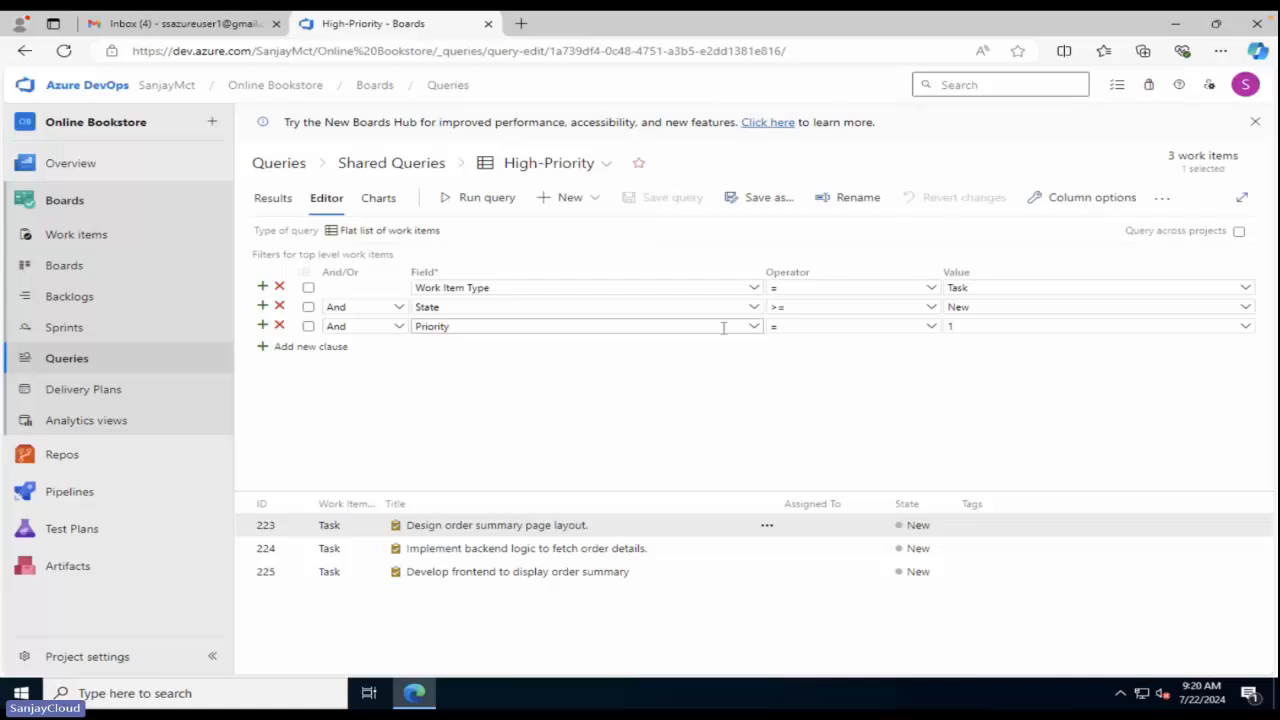
left_click(975, 329)
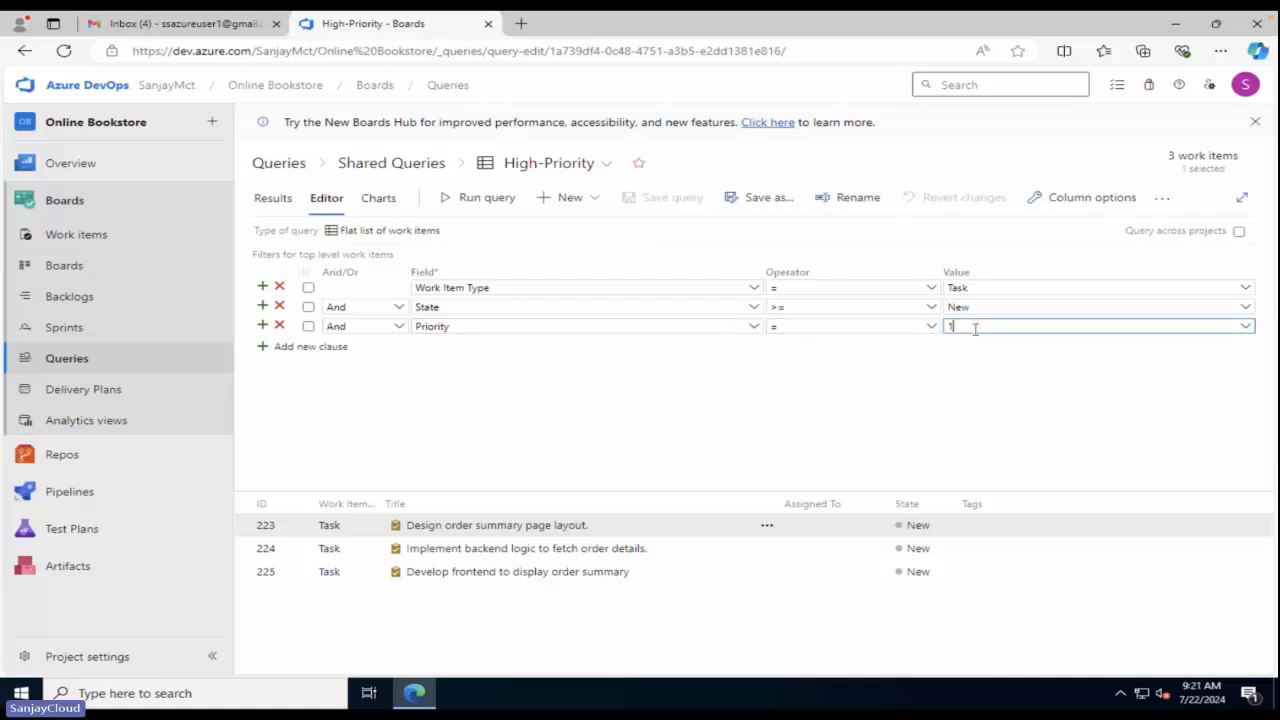
type("2")
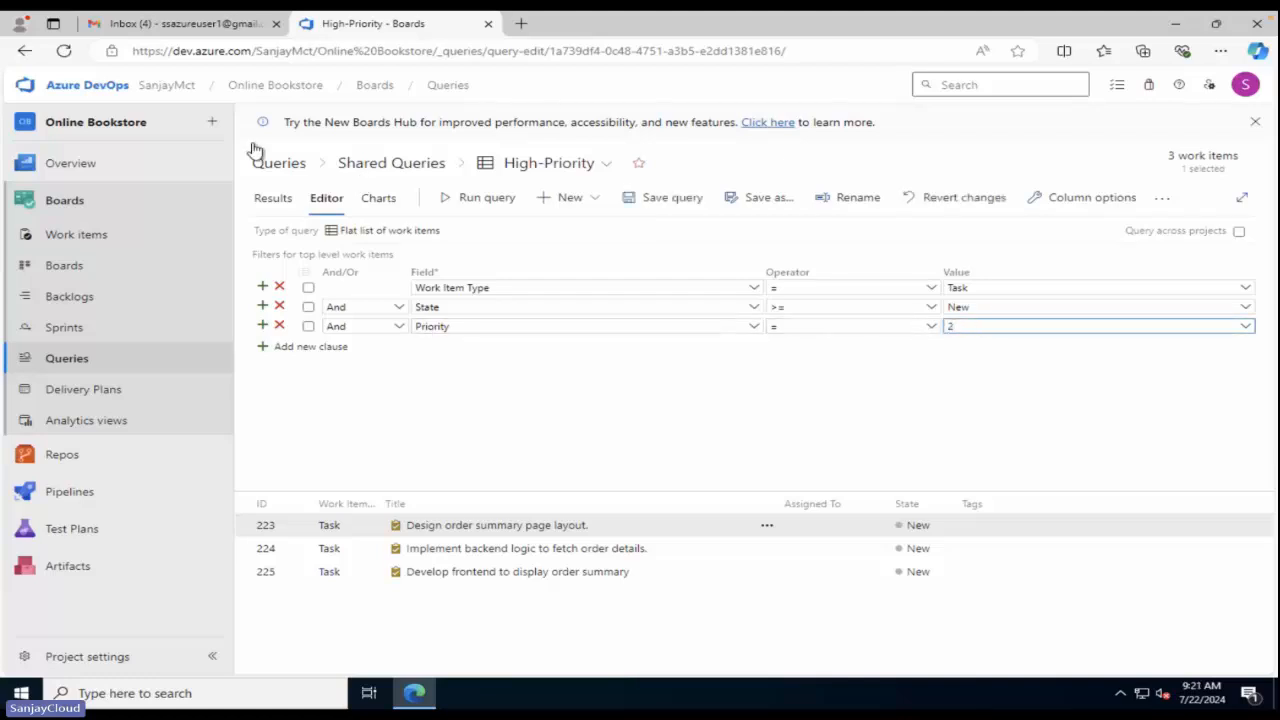
left_click(668, 207)
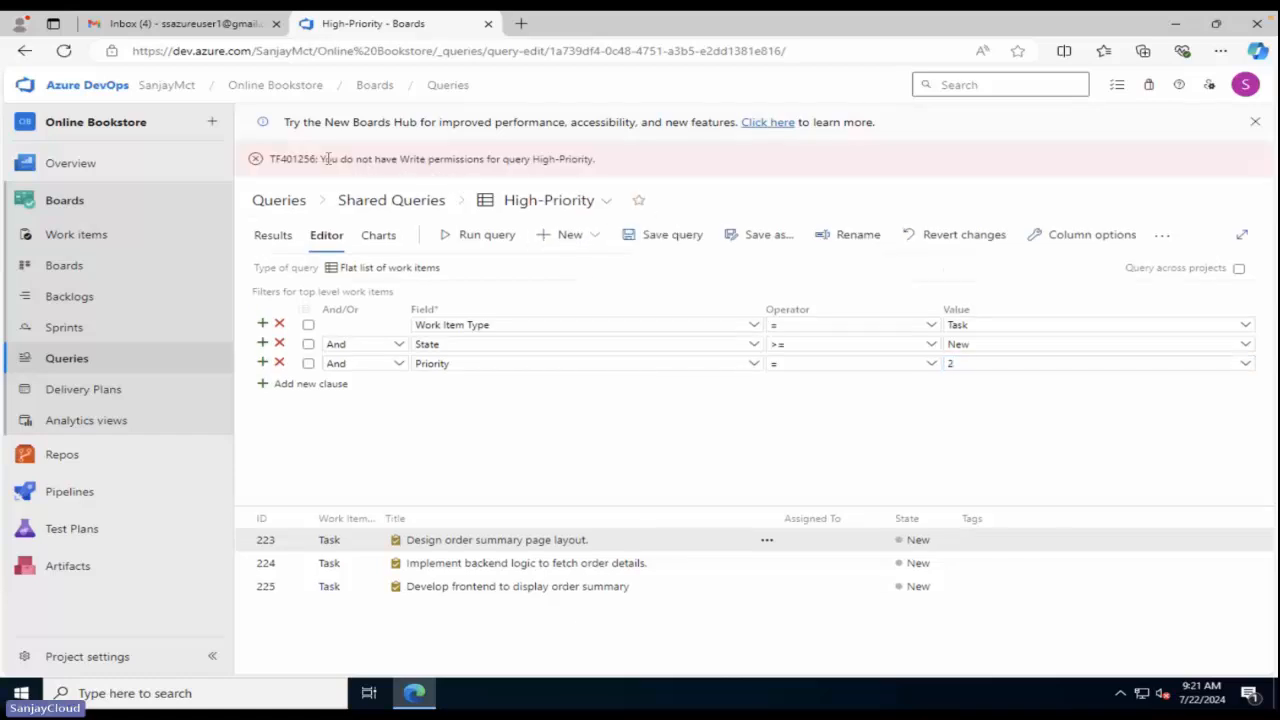
left_click_drag(323, 158, 620, 169)
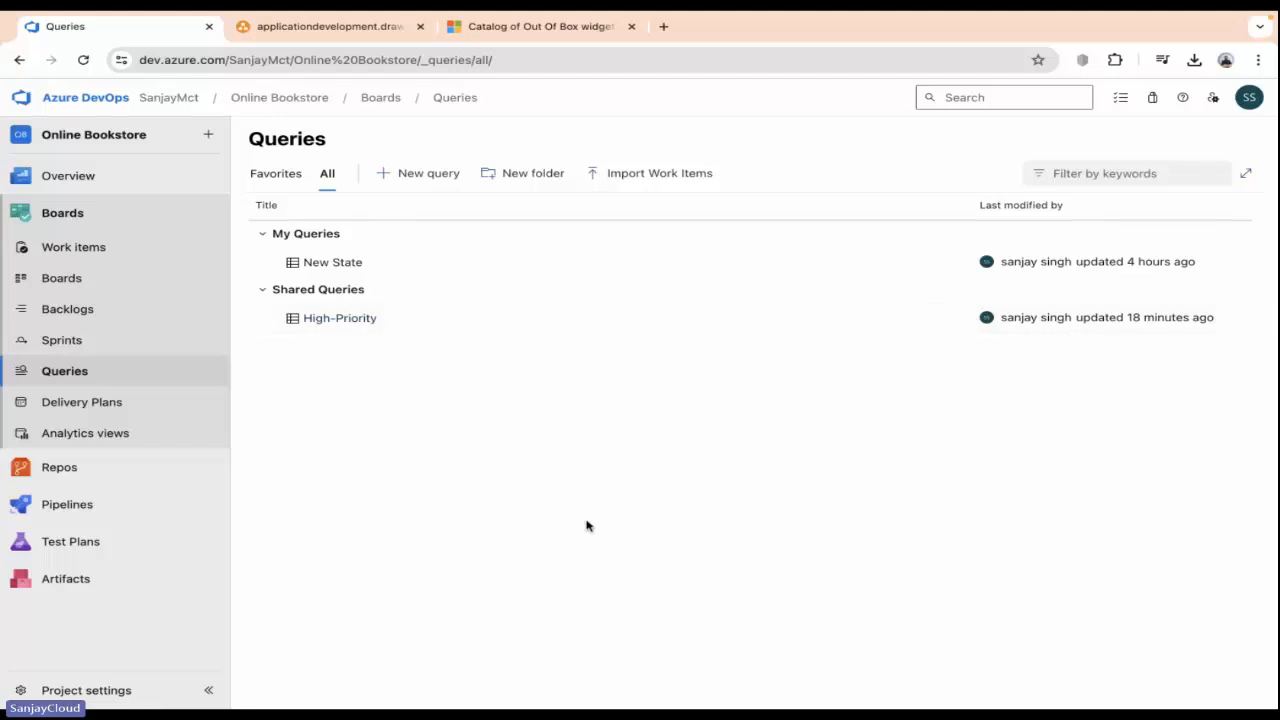
Step: In the owner's session, open the private New State query for editing and save a copy named New State in Shared Queries
left_click(333, 263)
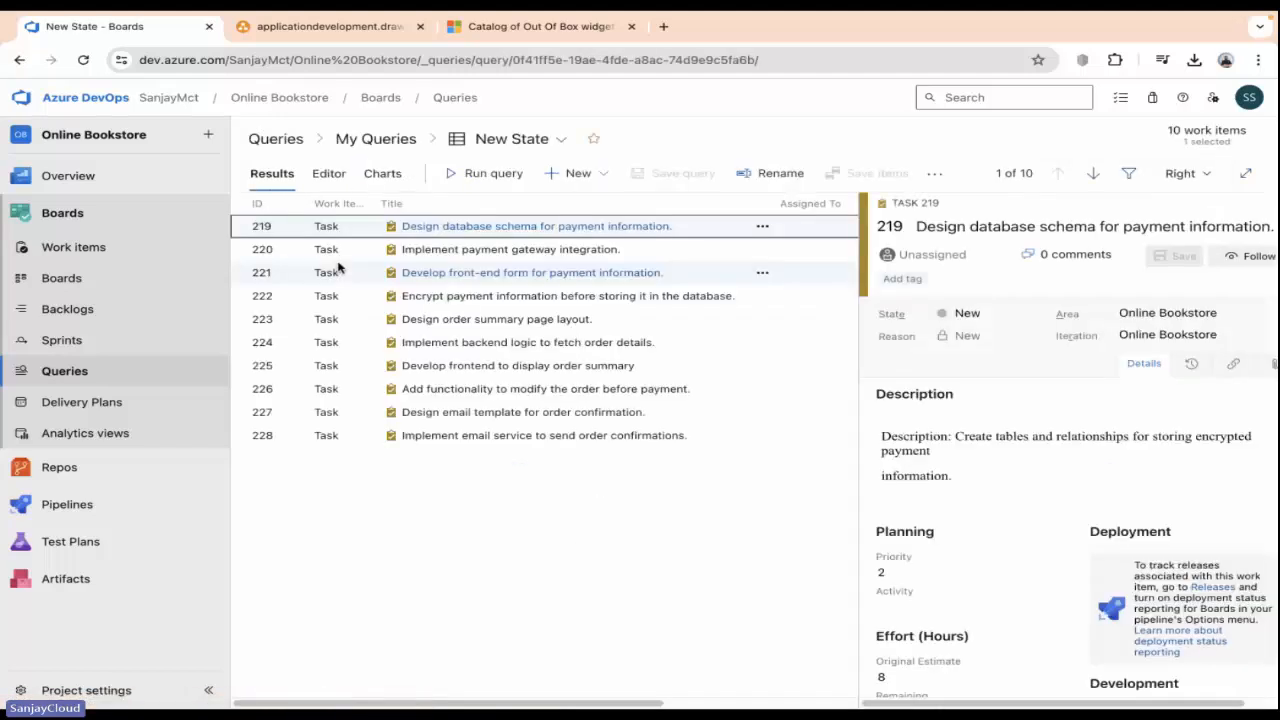
left_click(331, 175)
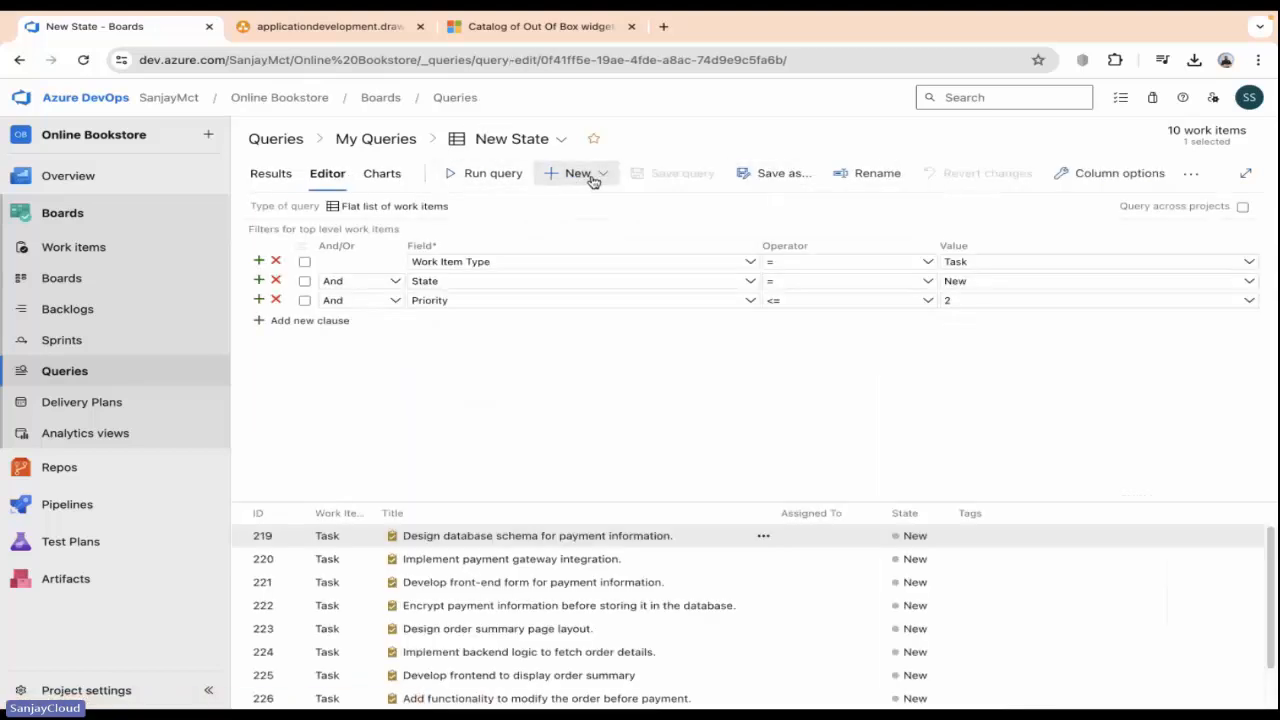
left_click(776, 174)
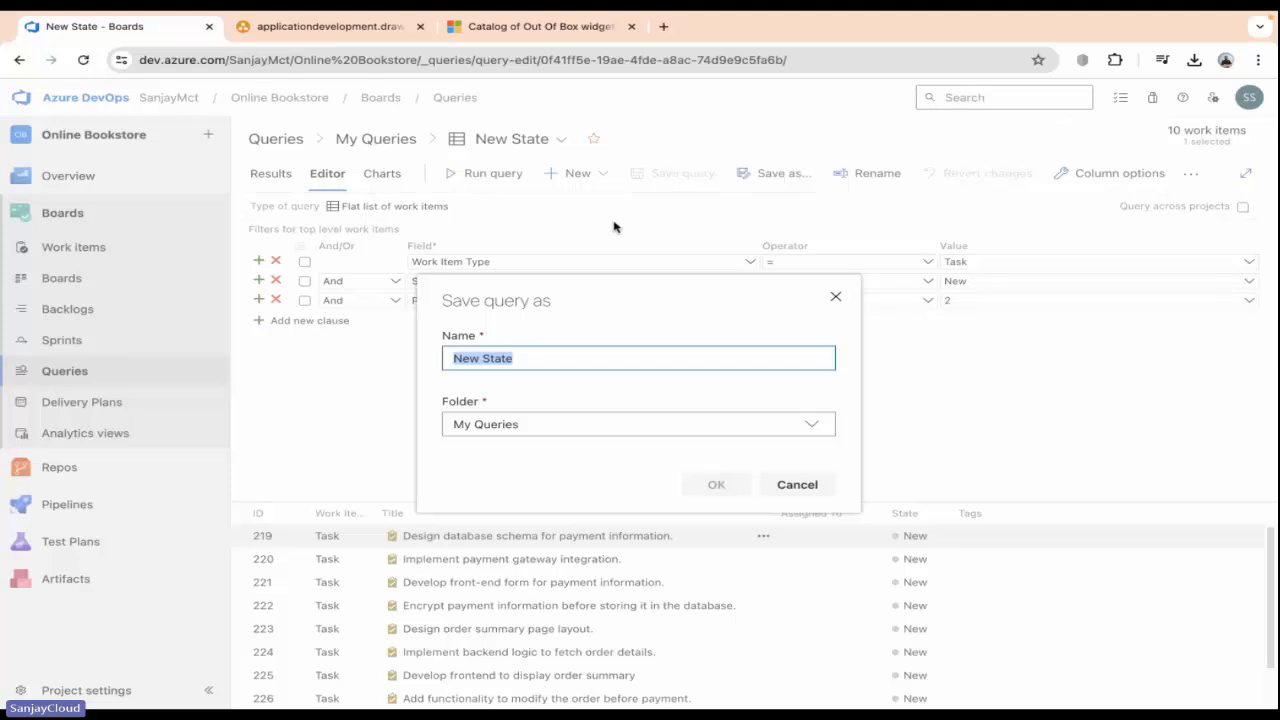
left_click(539, 428)
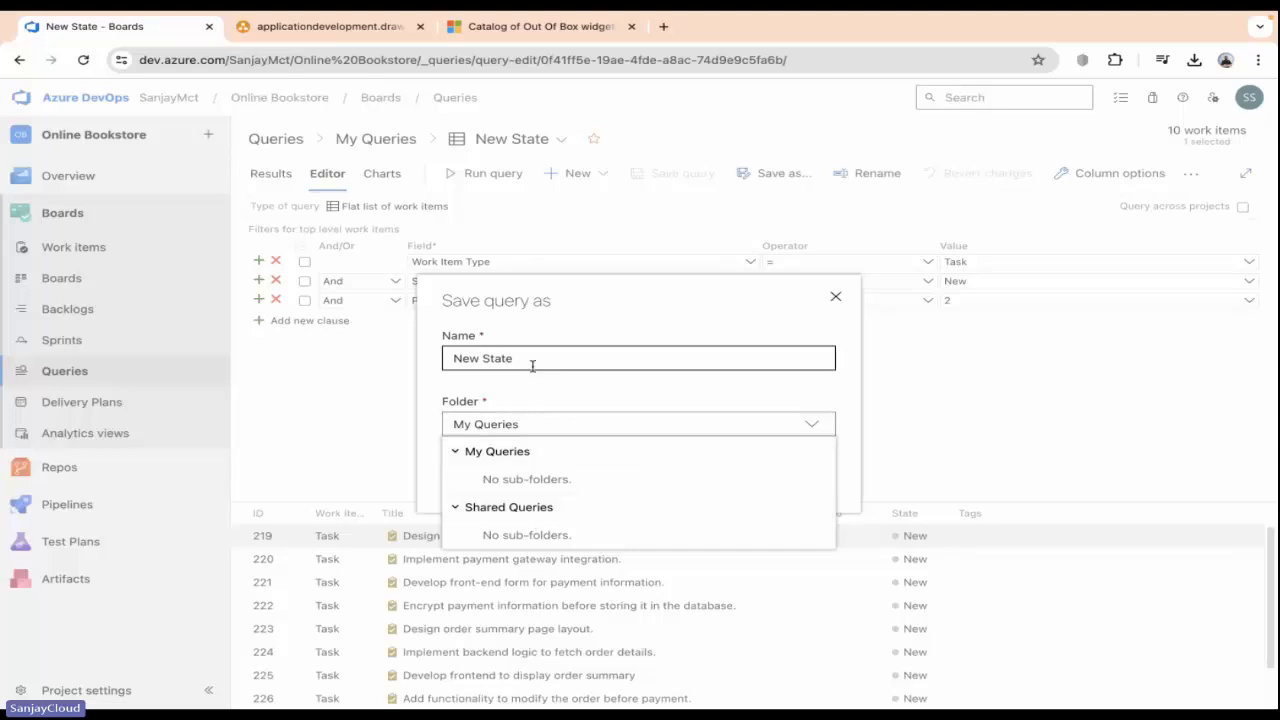
left_click(527, 508)
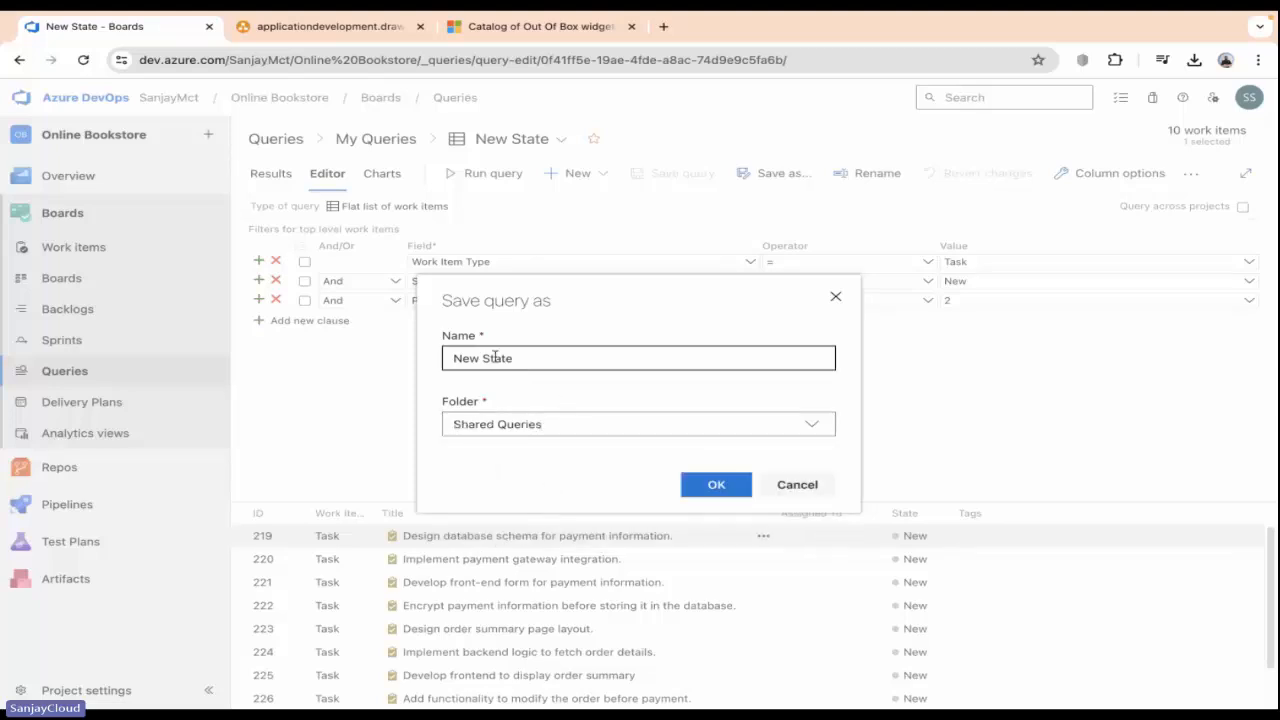
left_click(717, 486)
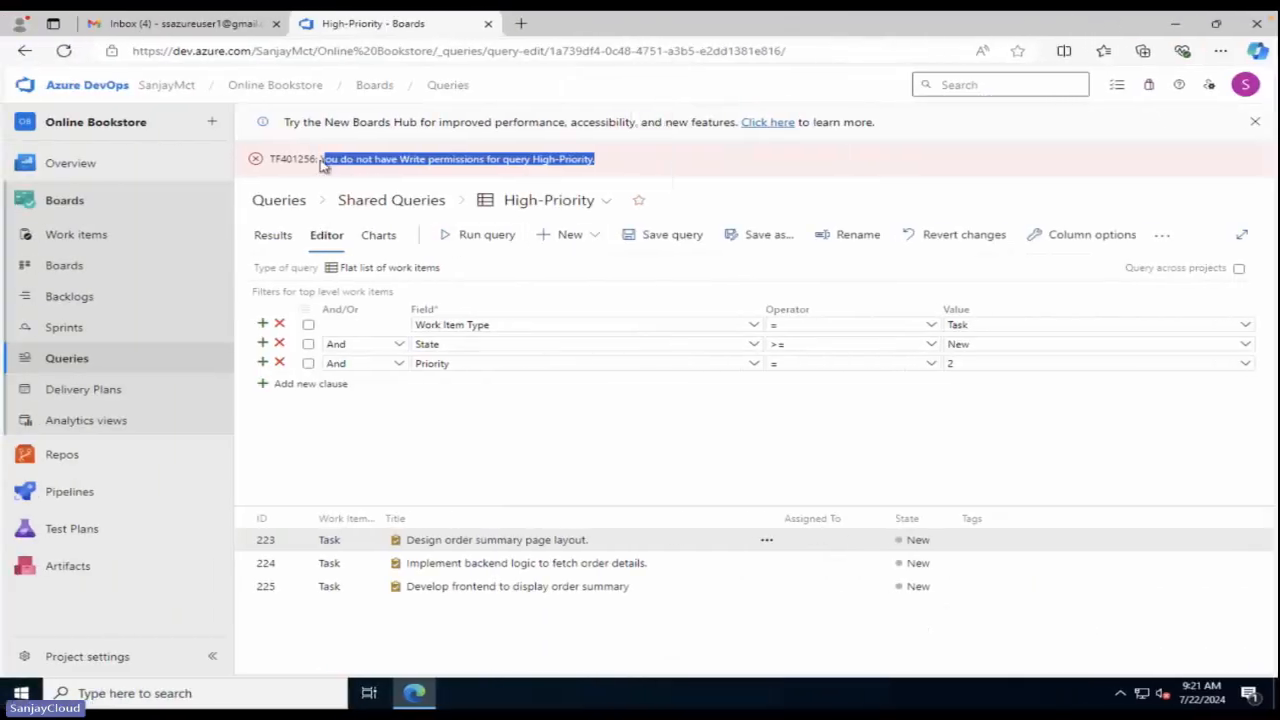
Step: In the second user's session, leave the High-Priority query without saving its edits and list all queries
left_click(118, 367)
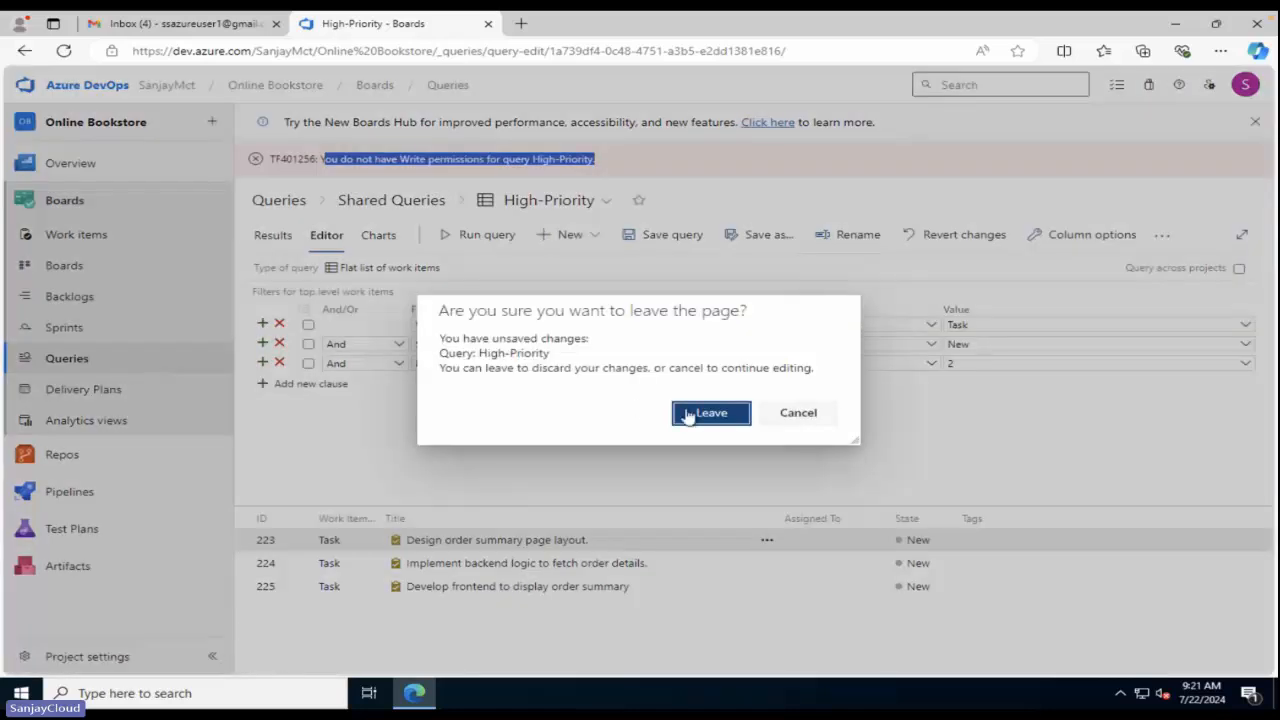
left_click(729, 423)
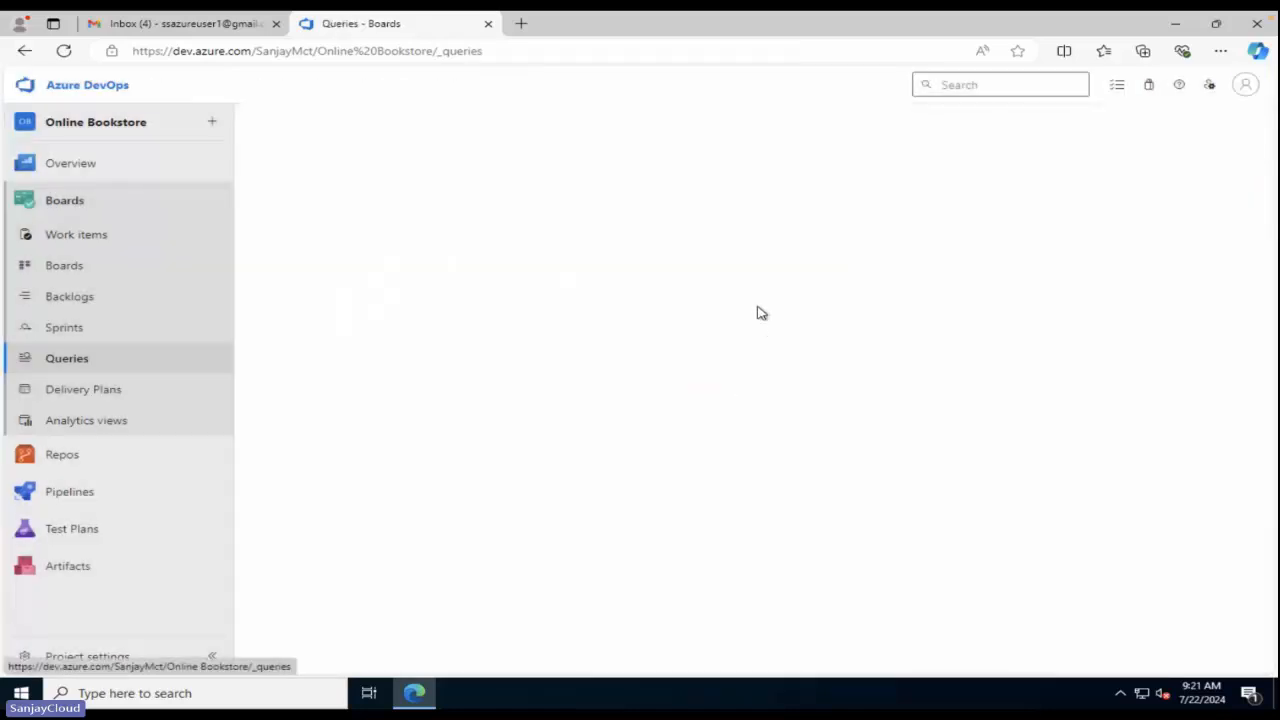
left_click(330, 200)
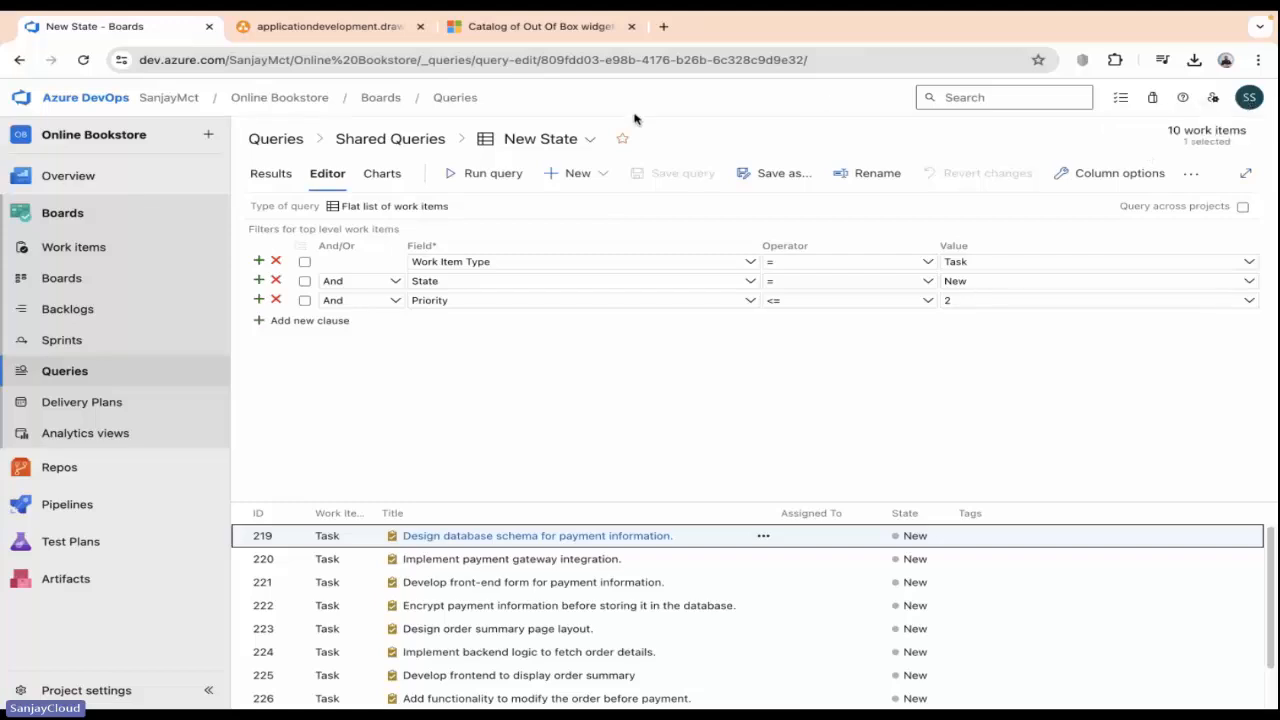
Step: In the owner's session, open the shared High-Priority query's security settings and set the second user's Contribute permission to Allow
left_click(366, 142)
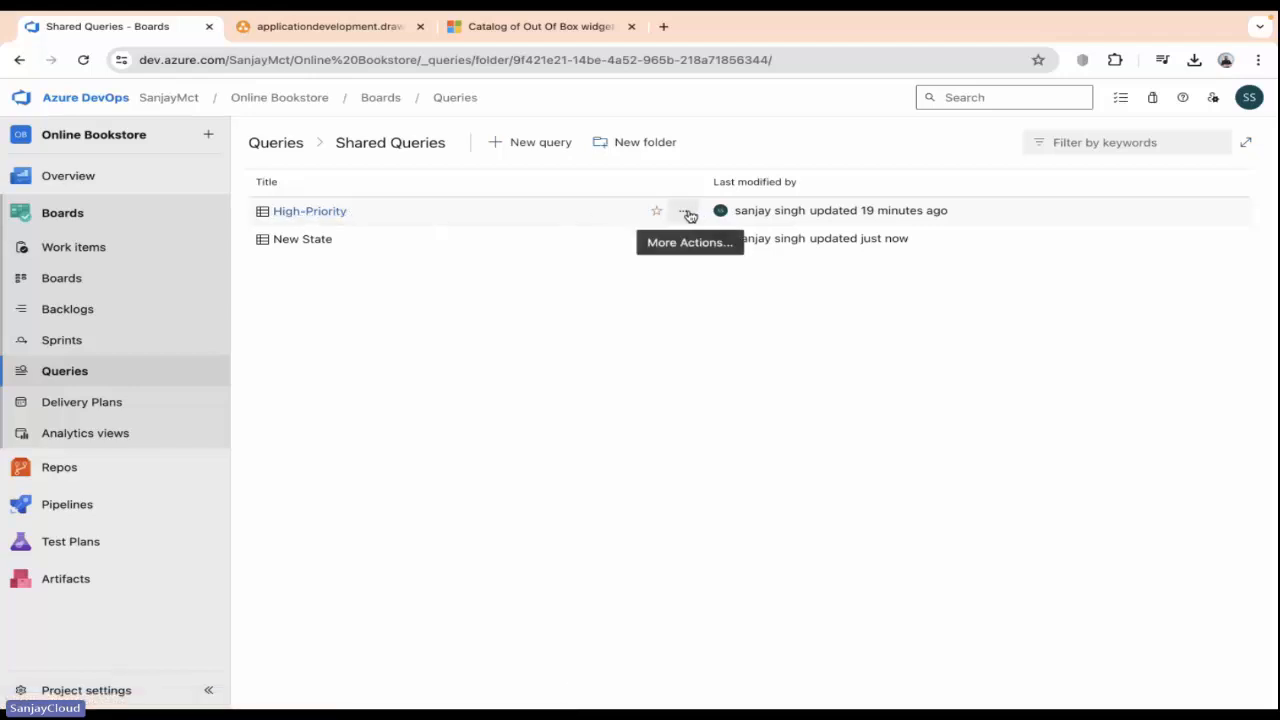
left_click(686, 212)
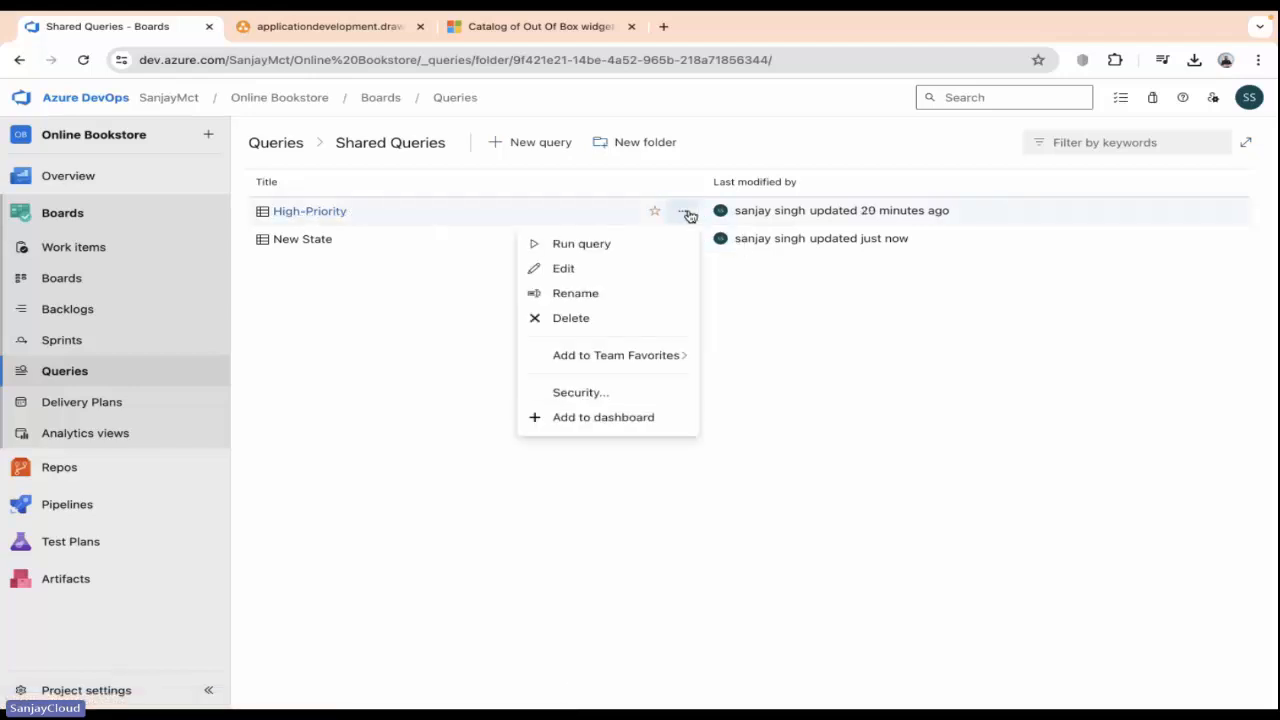
left_click(566, 394)
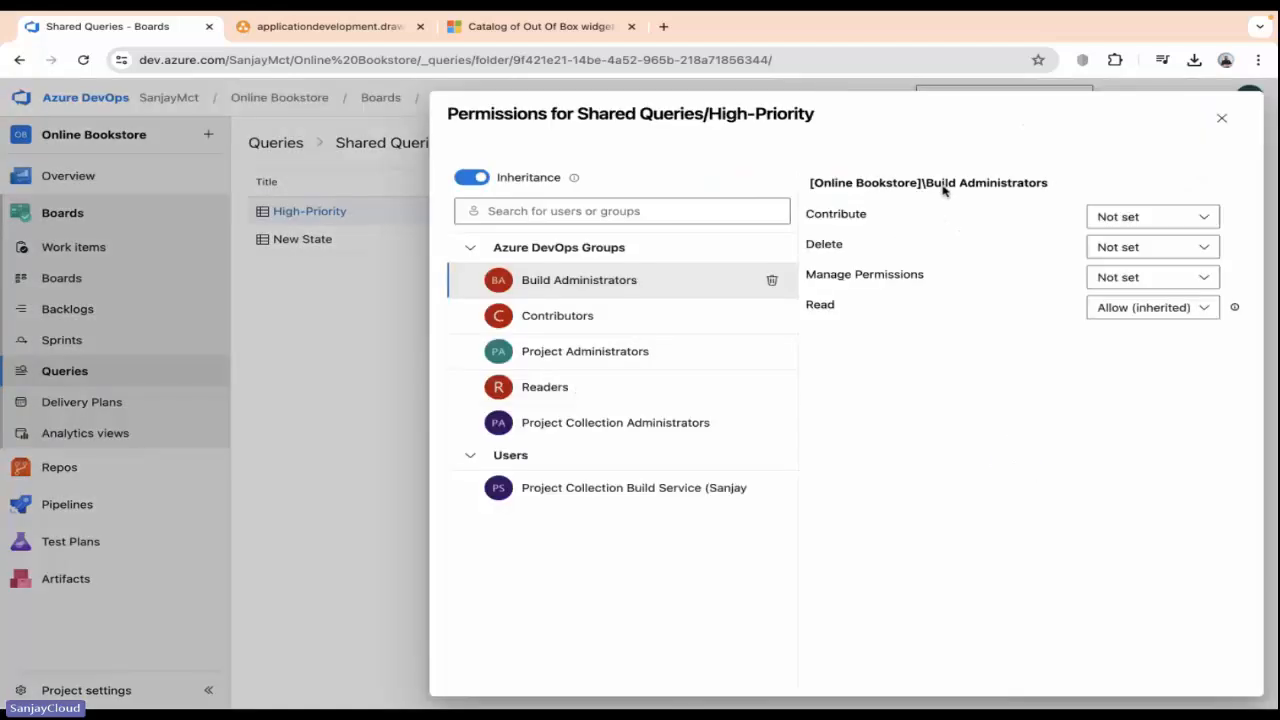
left_click(640, 211)
left_click(541, 254)
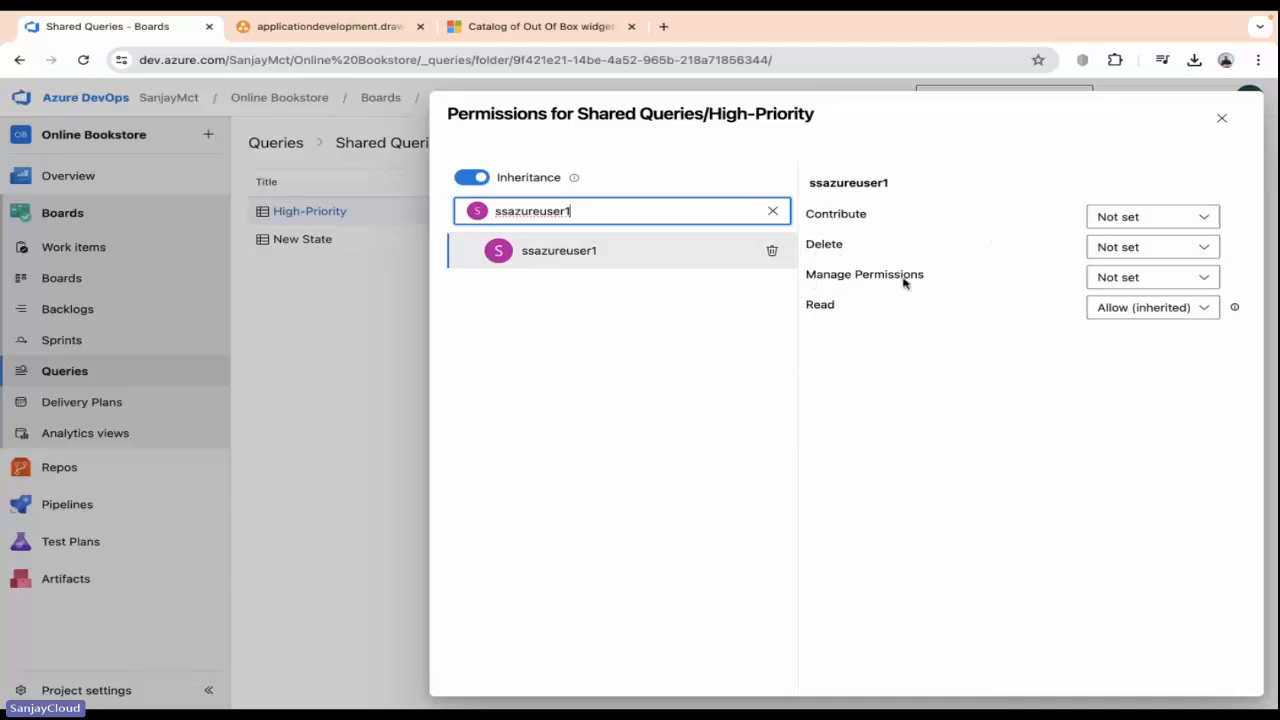
left_click(1181, 218)
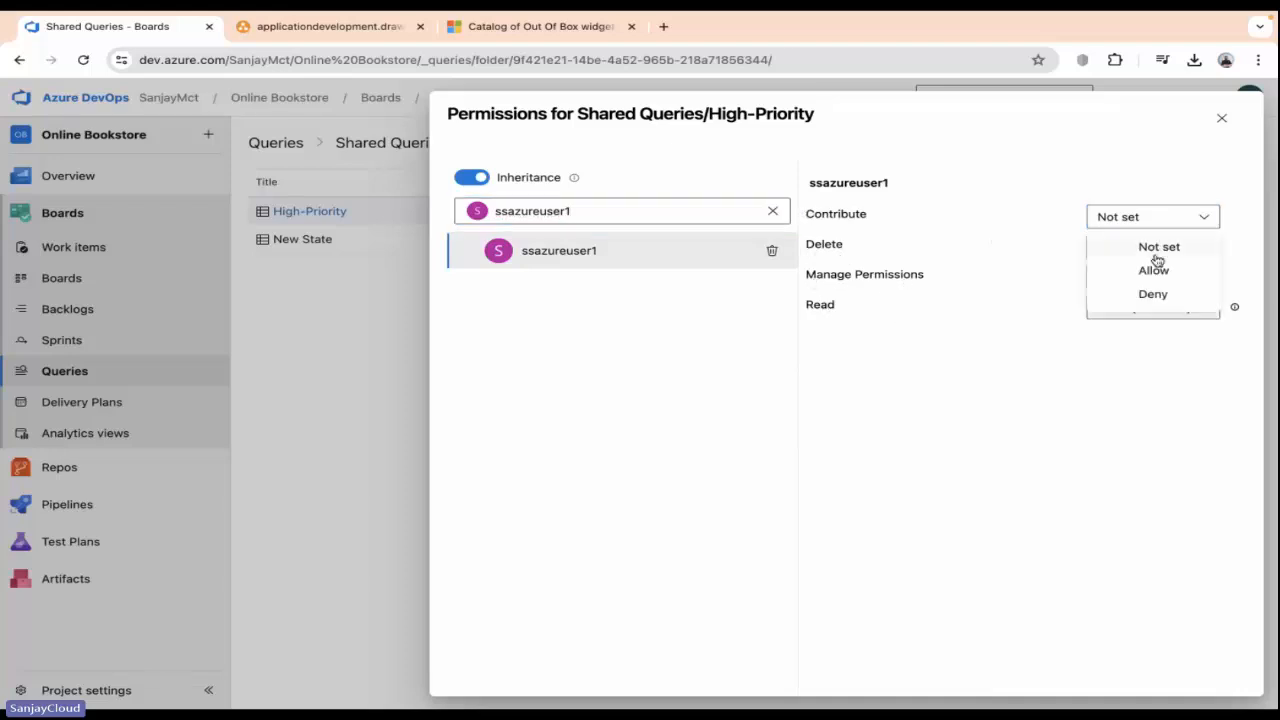
left_click(1157, 272)
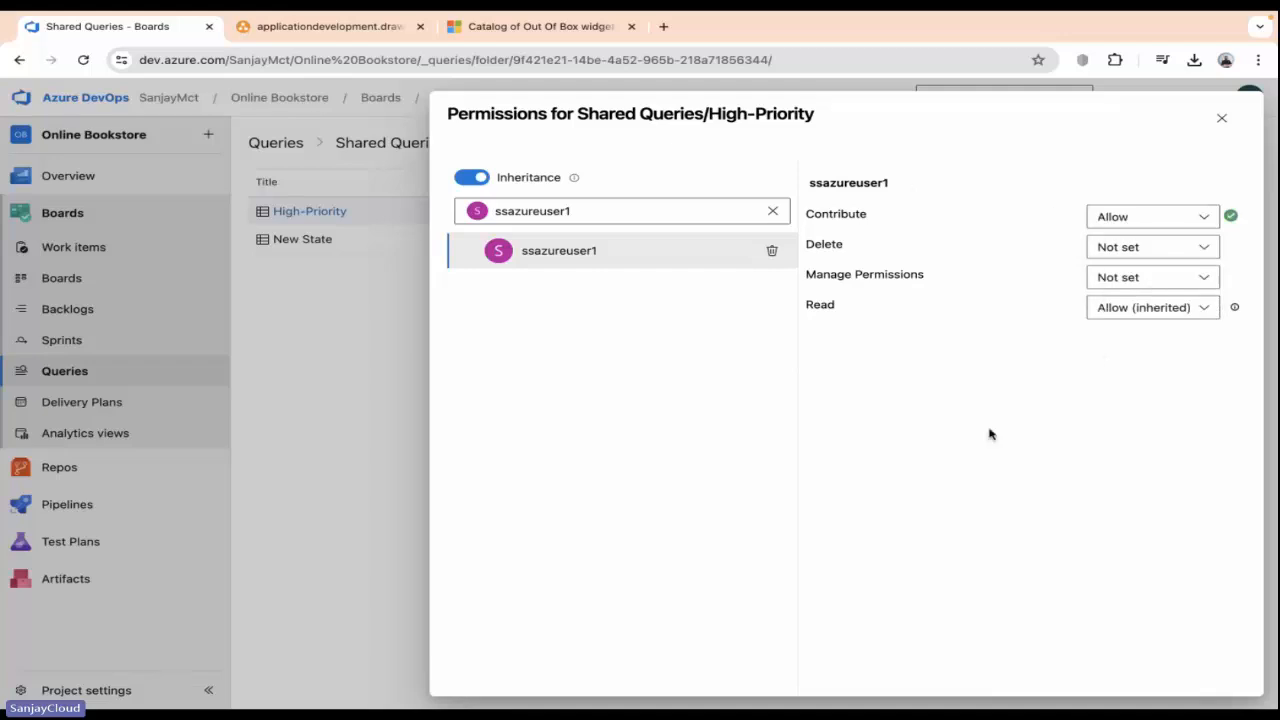
left_click(1221, 118)
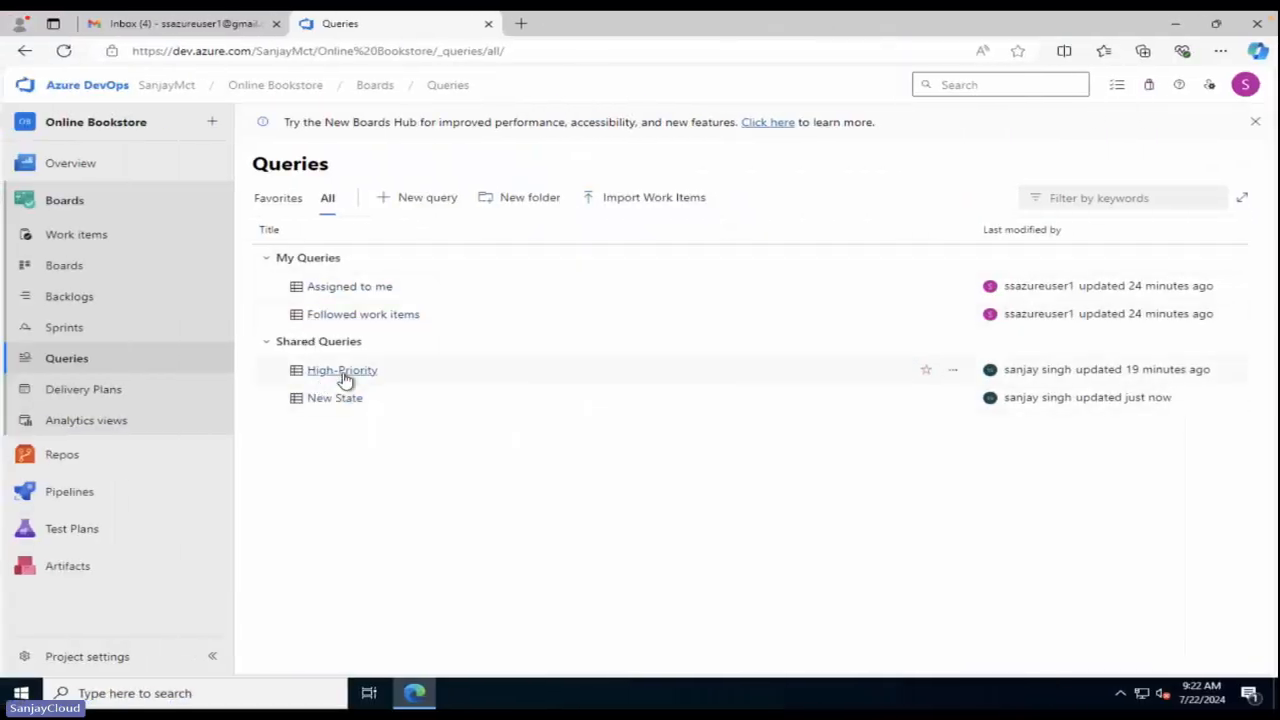
Step: In the second user's session, reload the queries, set the Priority value of the shared High-Priority query to 2 and save it
left_click(63, 51)
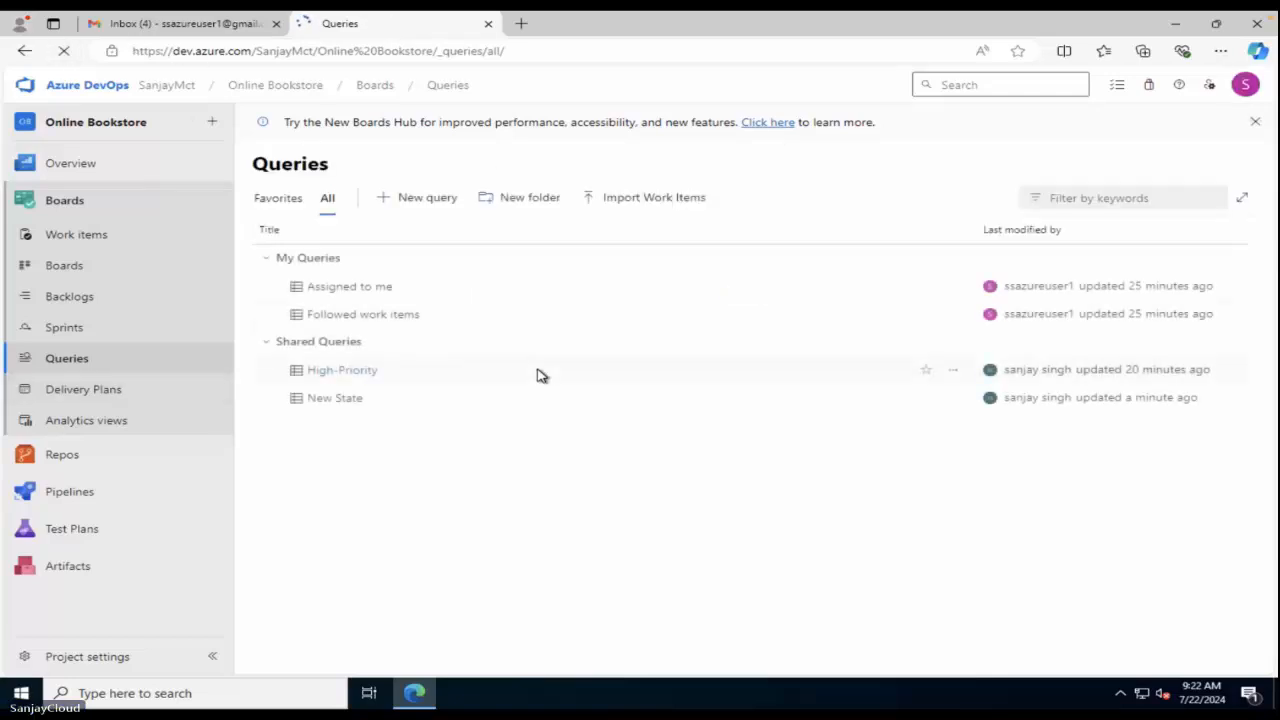
left_click(368, 374)
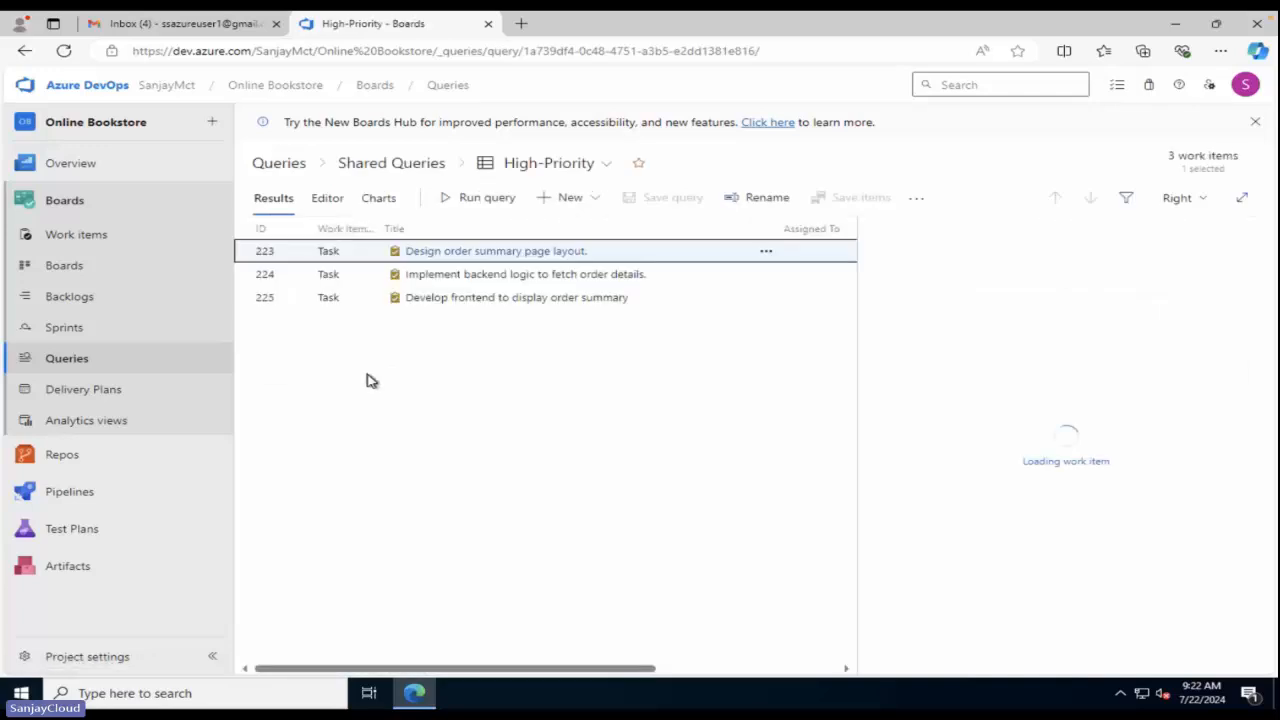
left_click(333, 199)
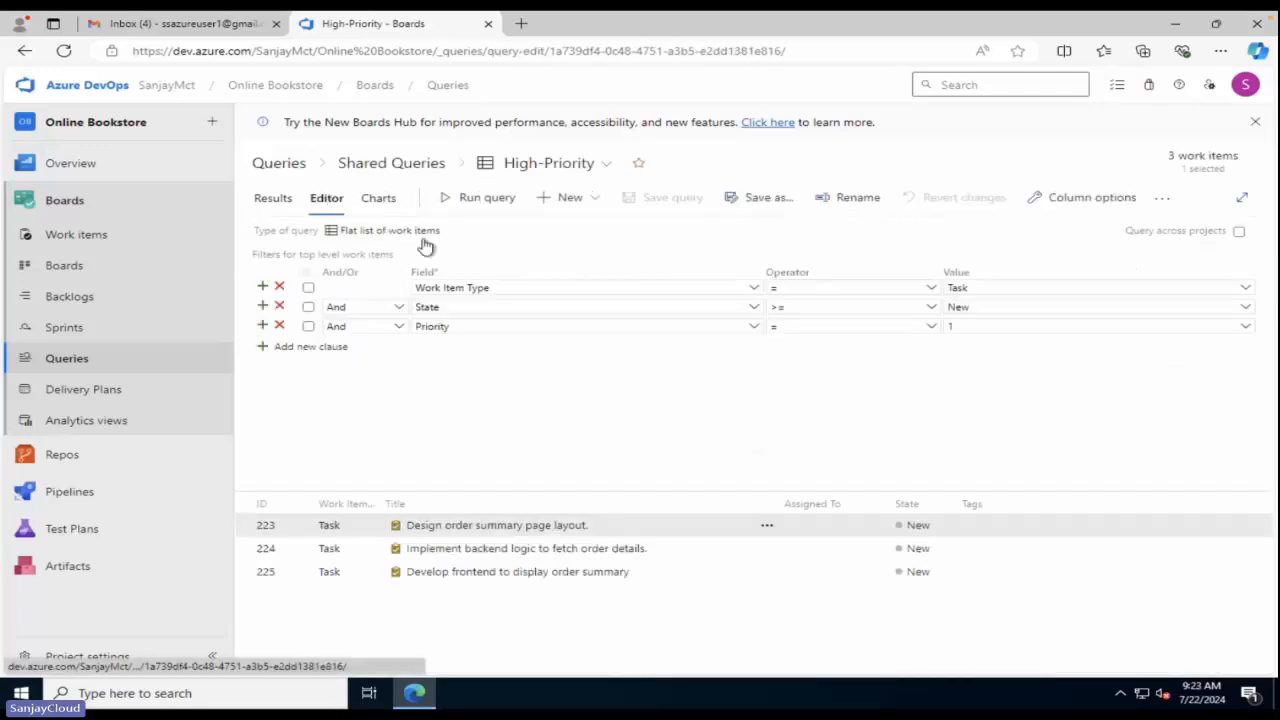
left_click(971, 327)
type("1")
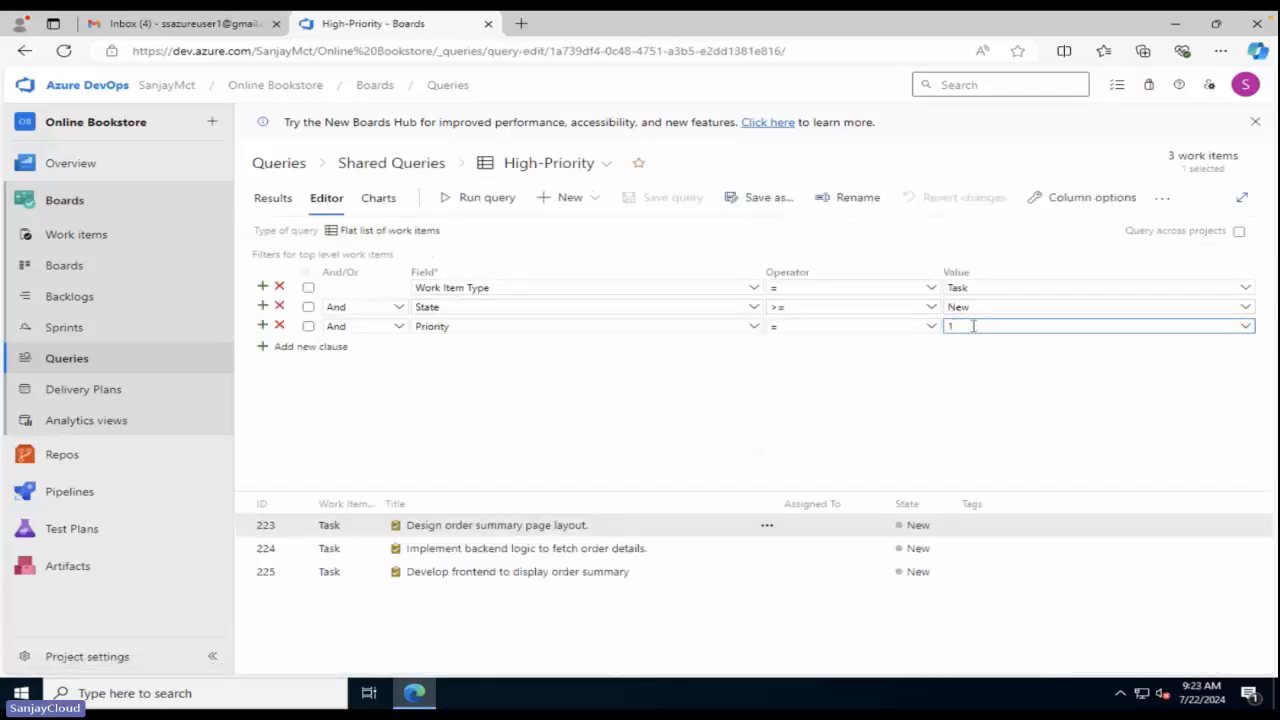
key("BackSpace")
type("2")
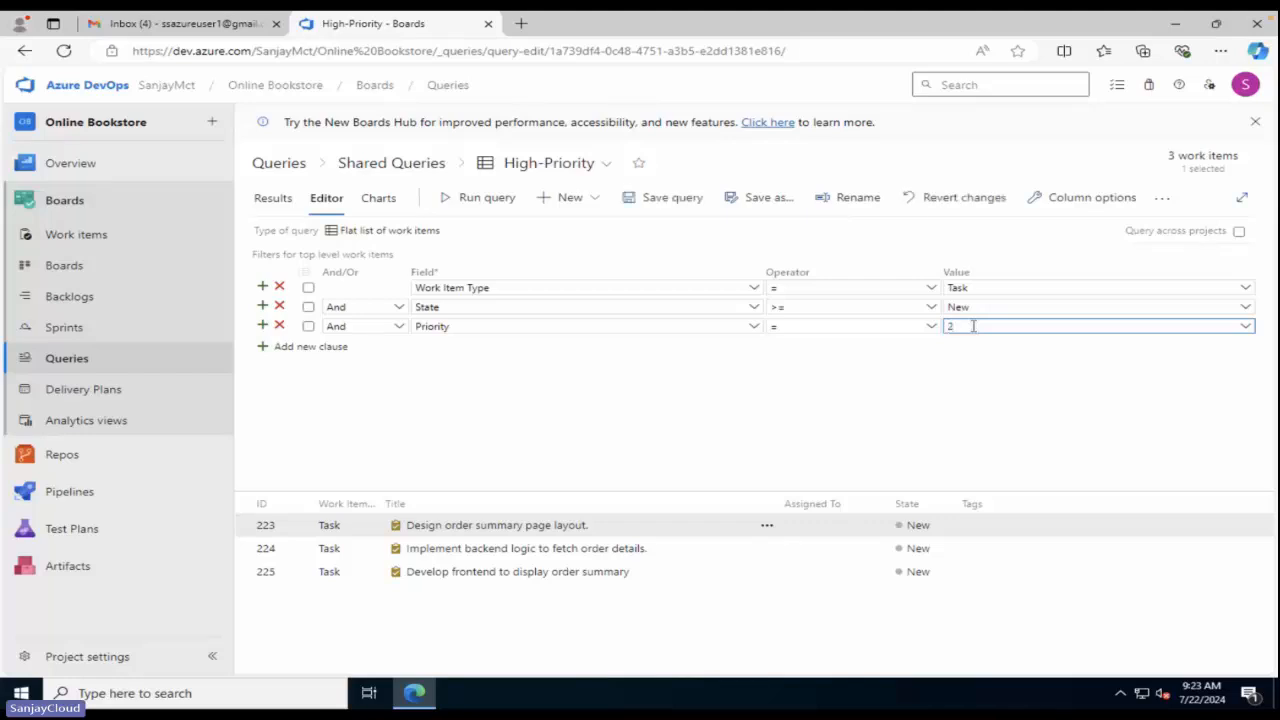
left_click(672, 206)
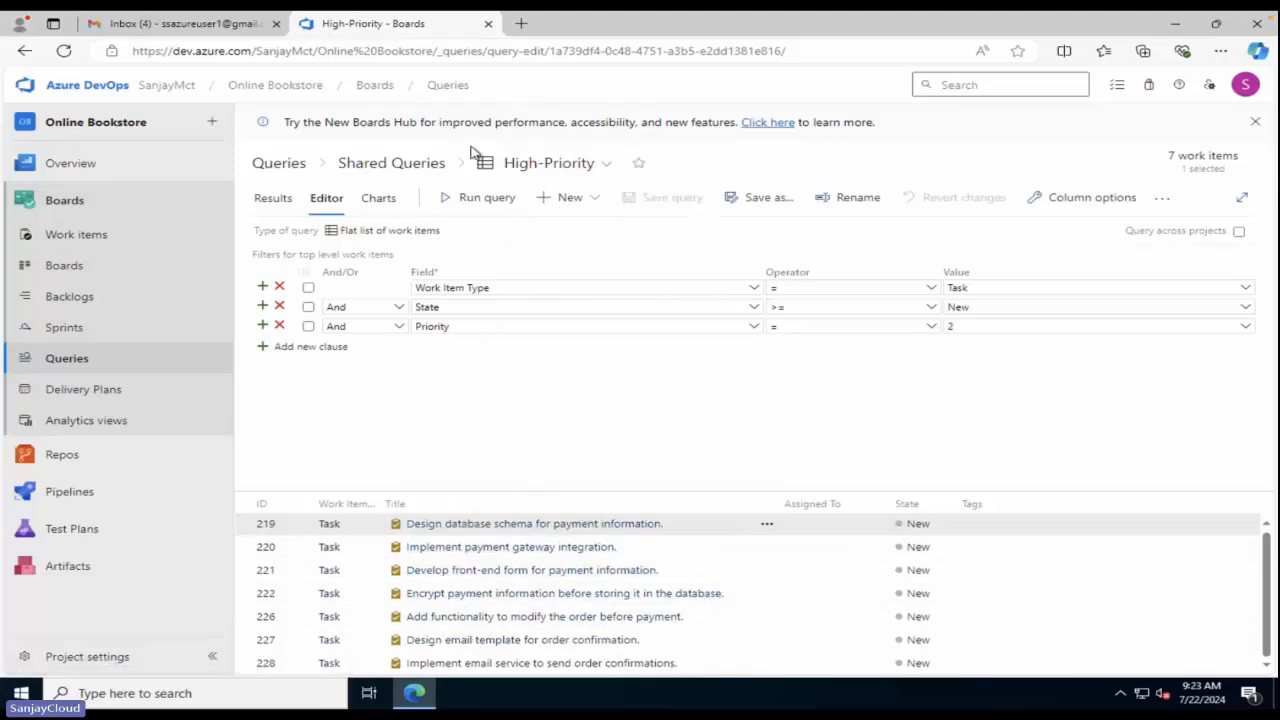
Step: Try to save the shared New State query with its Priority value set to 1, and leave the page discarding the edit
left_click(391, 162)
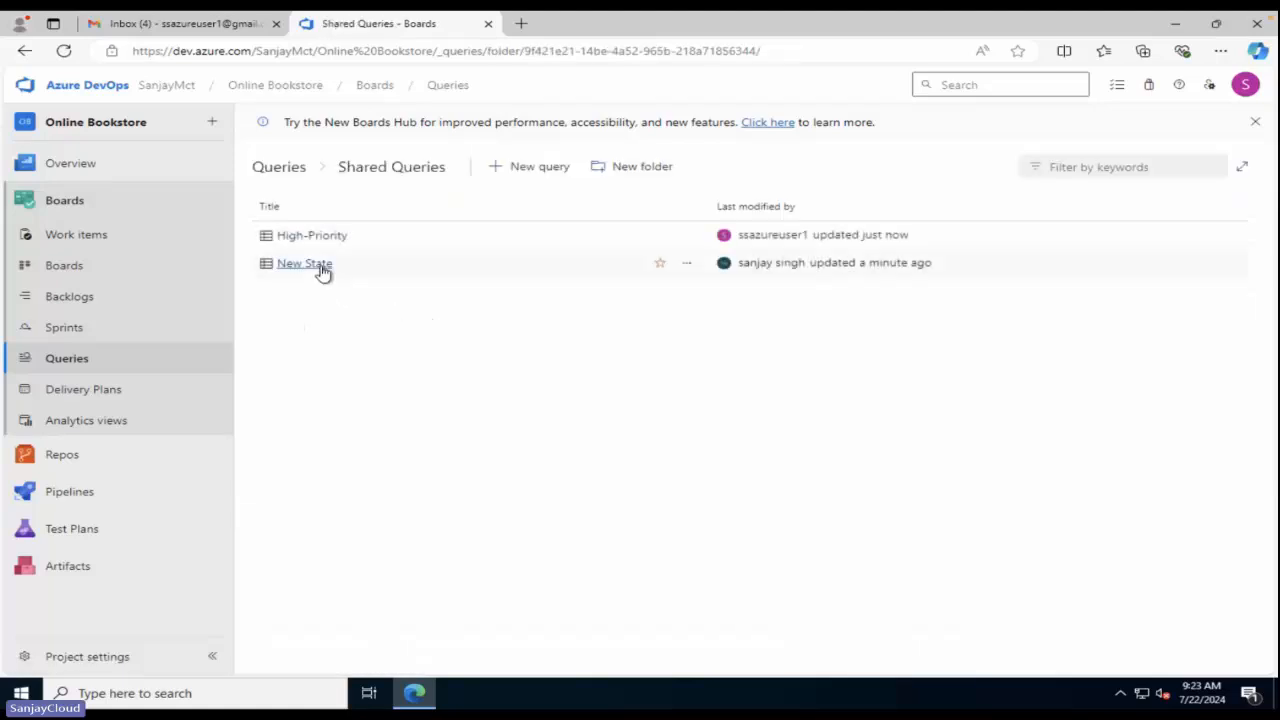
left_click(318, 264)
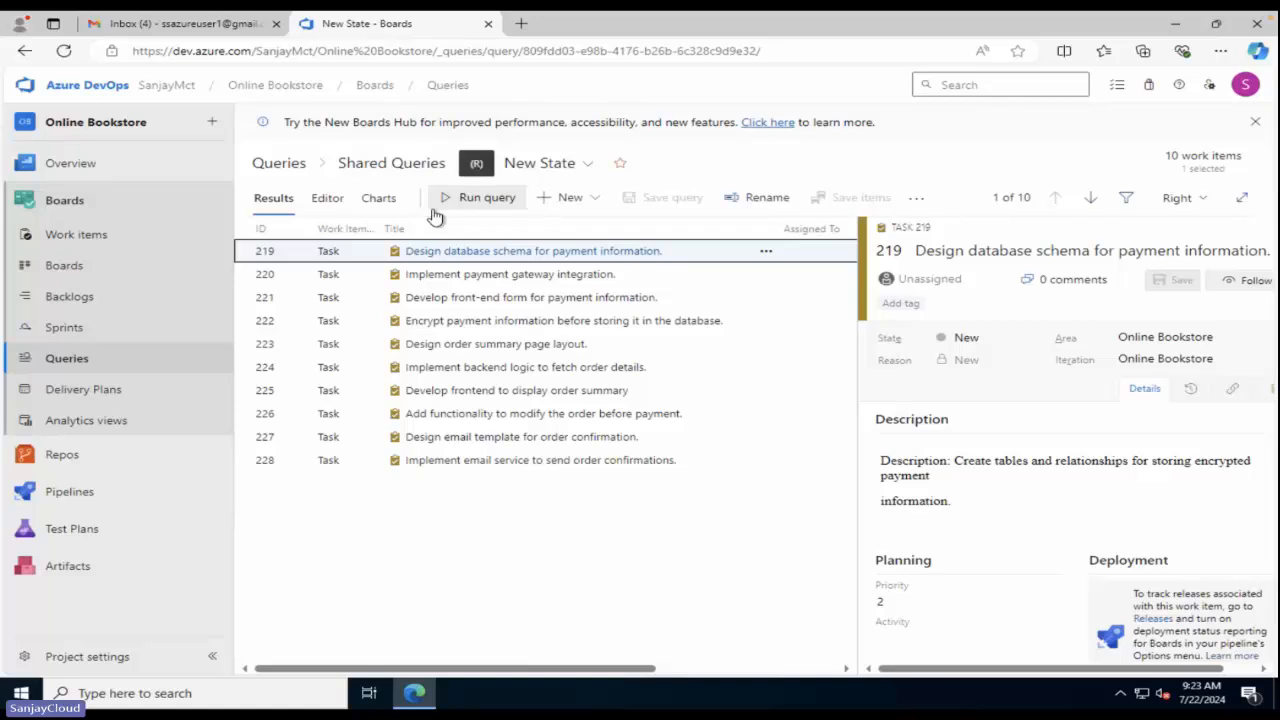
left_click(329, 203)
left_click(1034, 326)
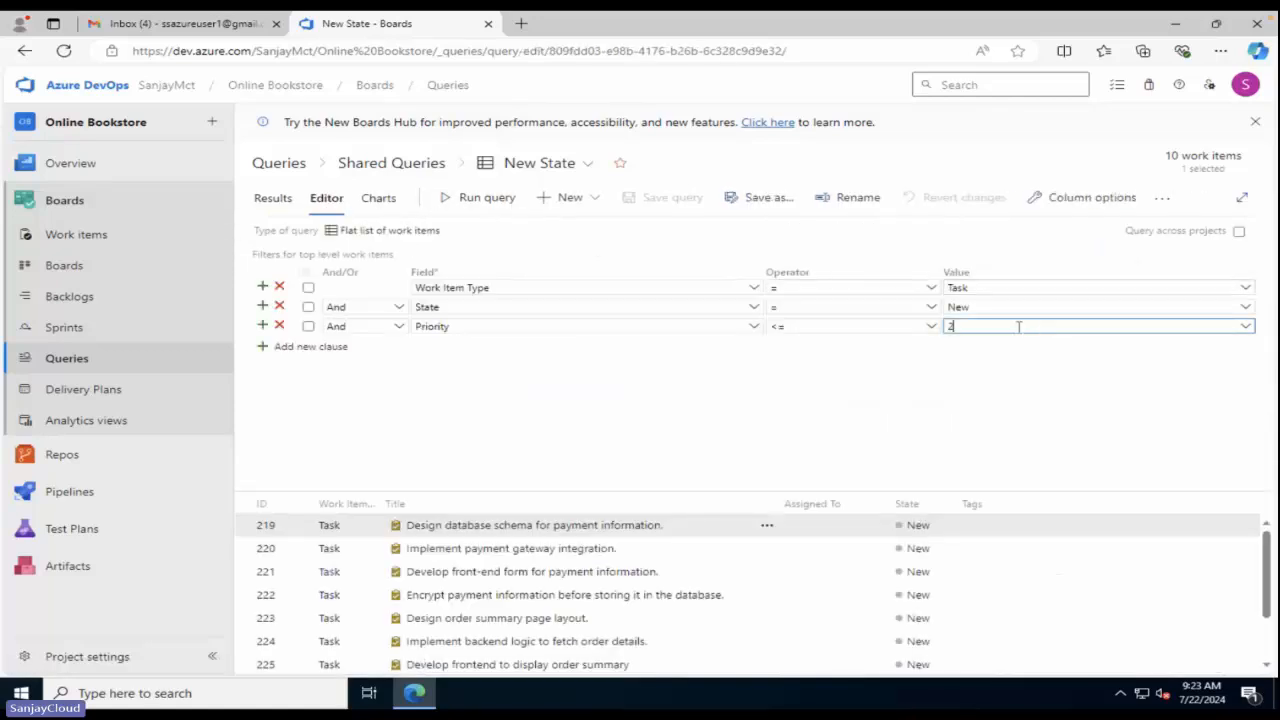
double_click(950, 326)
type("1")
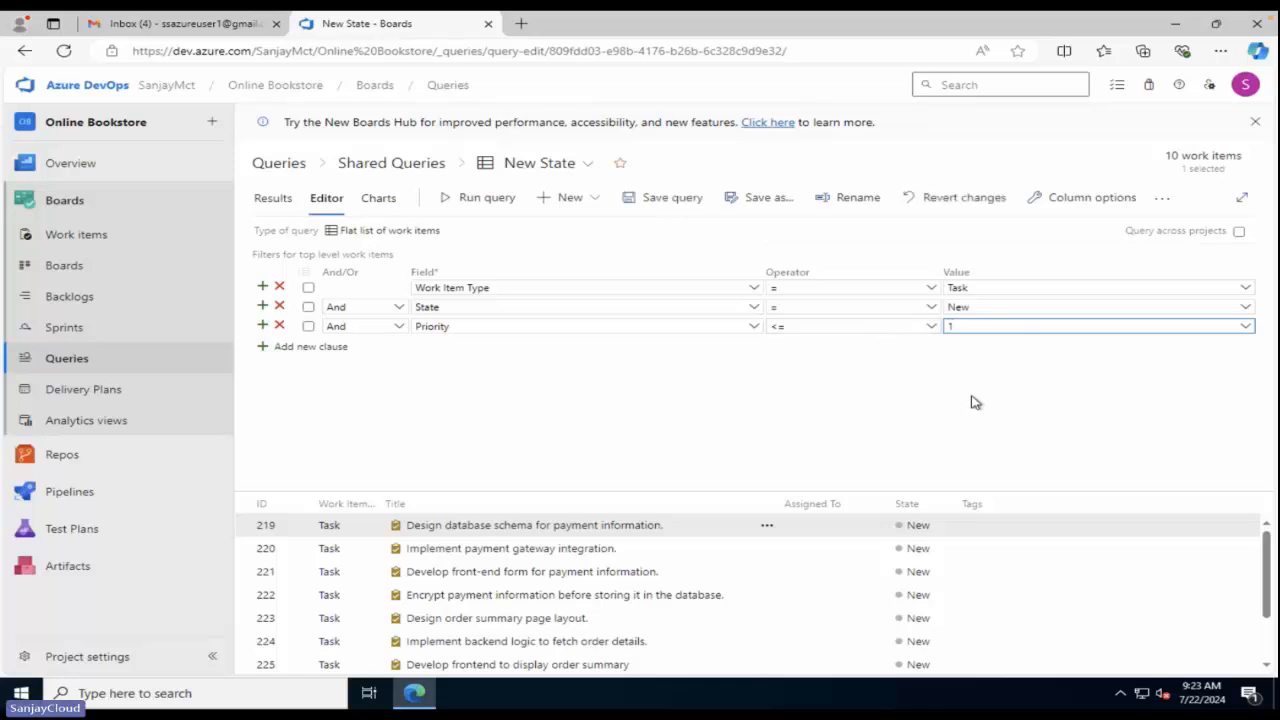
left_click(663, 205)
left_click_drag(484, 159, 606, 166)
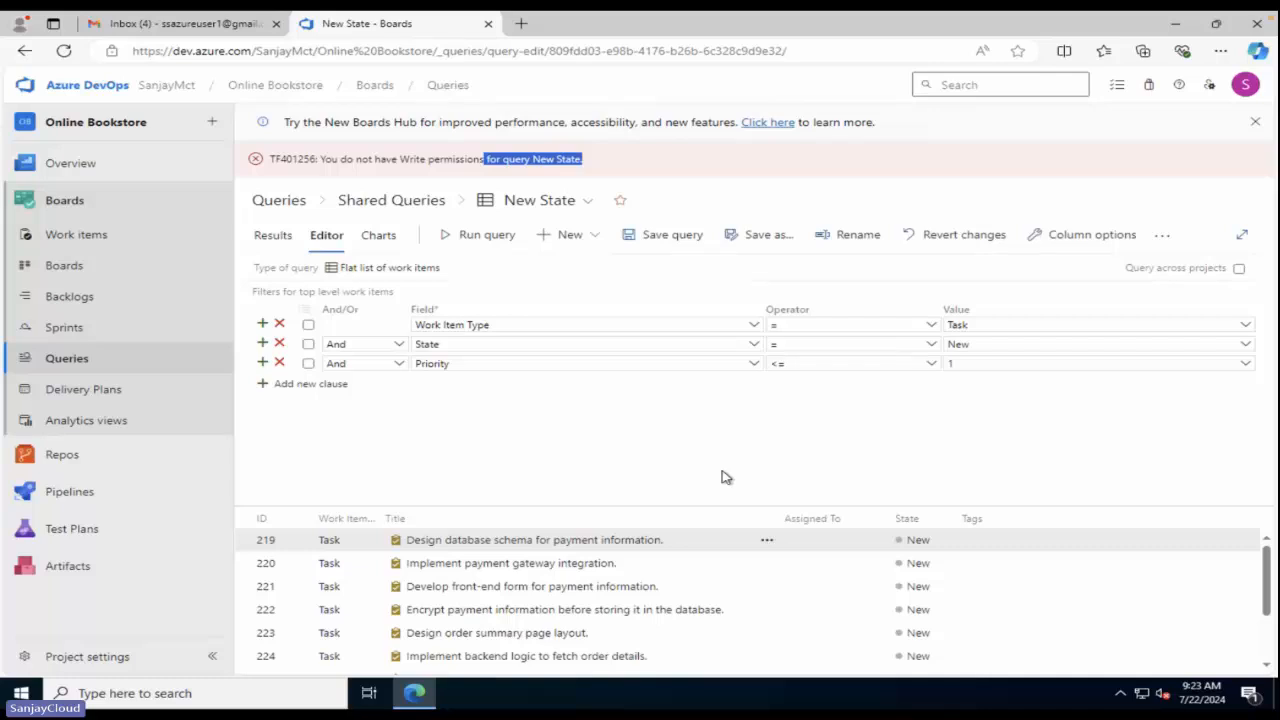
left_click(98, 210)
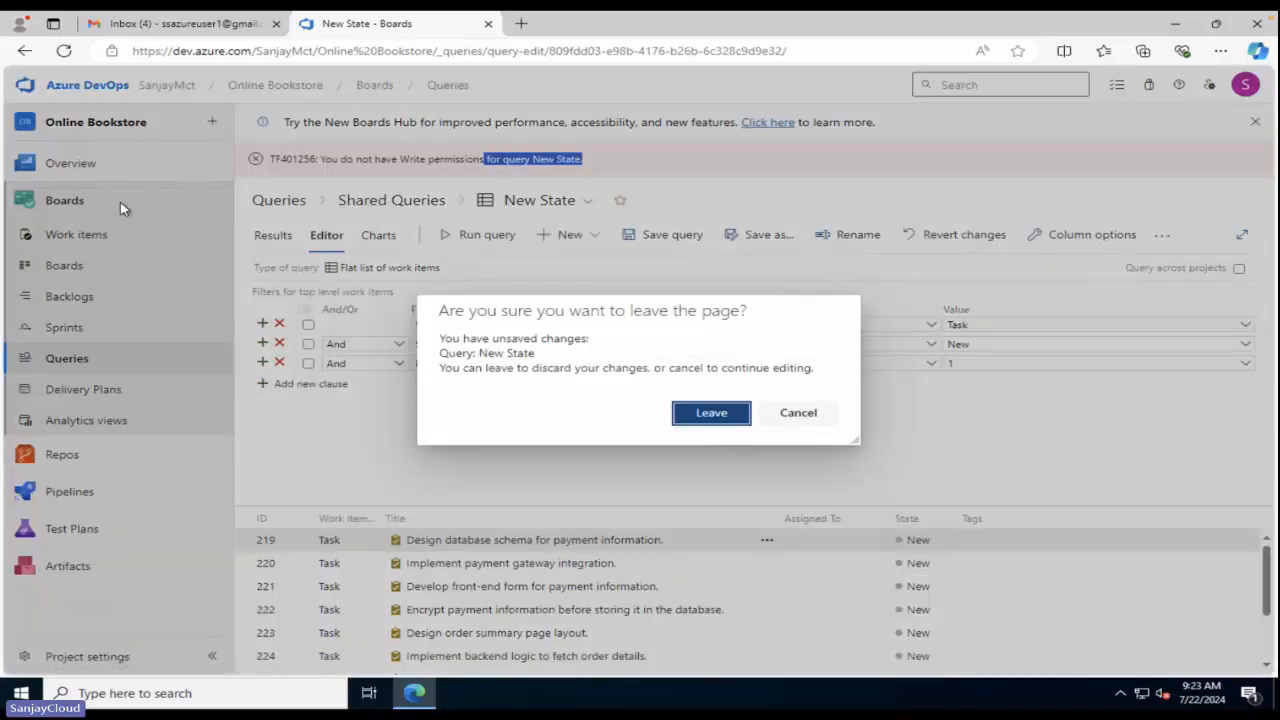
left_click(690, 395)
Step: View the Online Bookstore project summary and the team's Overview dashboard, reopening the dashboard from the dashboard list
left_click(53, 167)
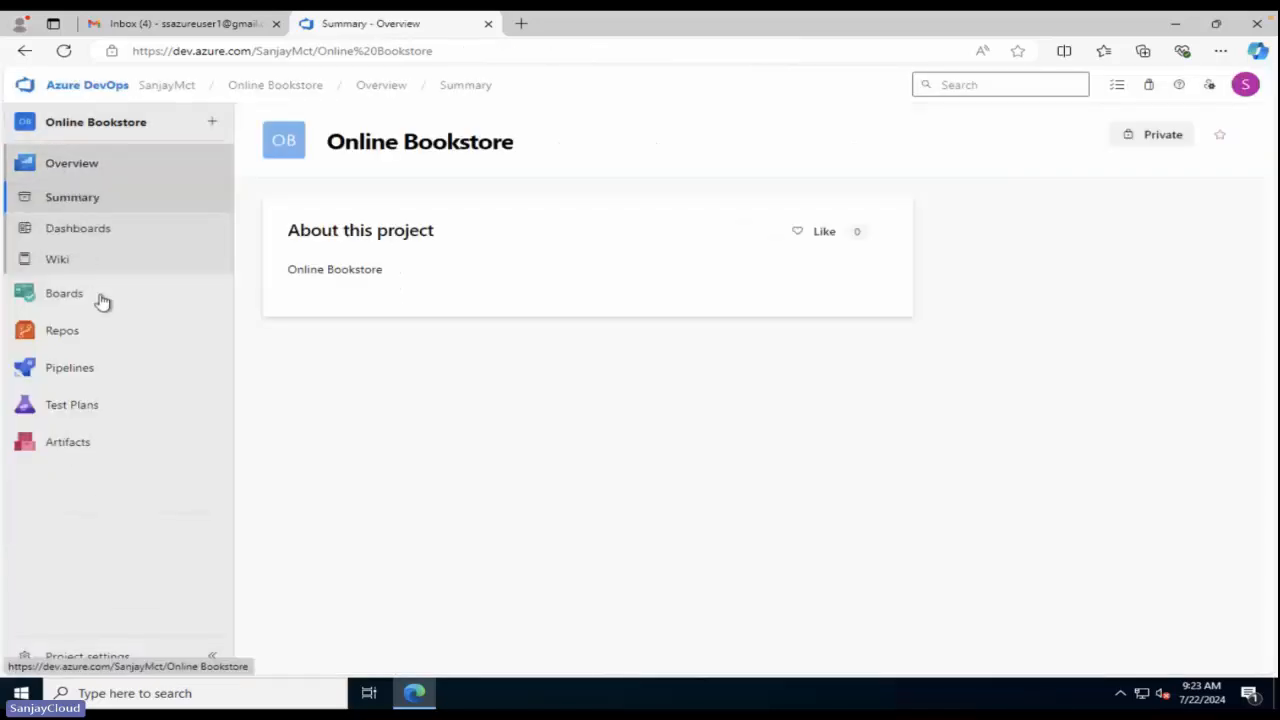
mouse_move(109, 326)
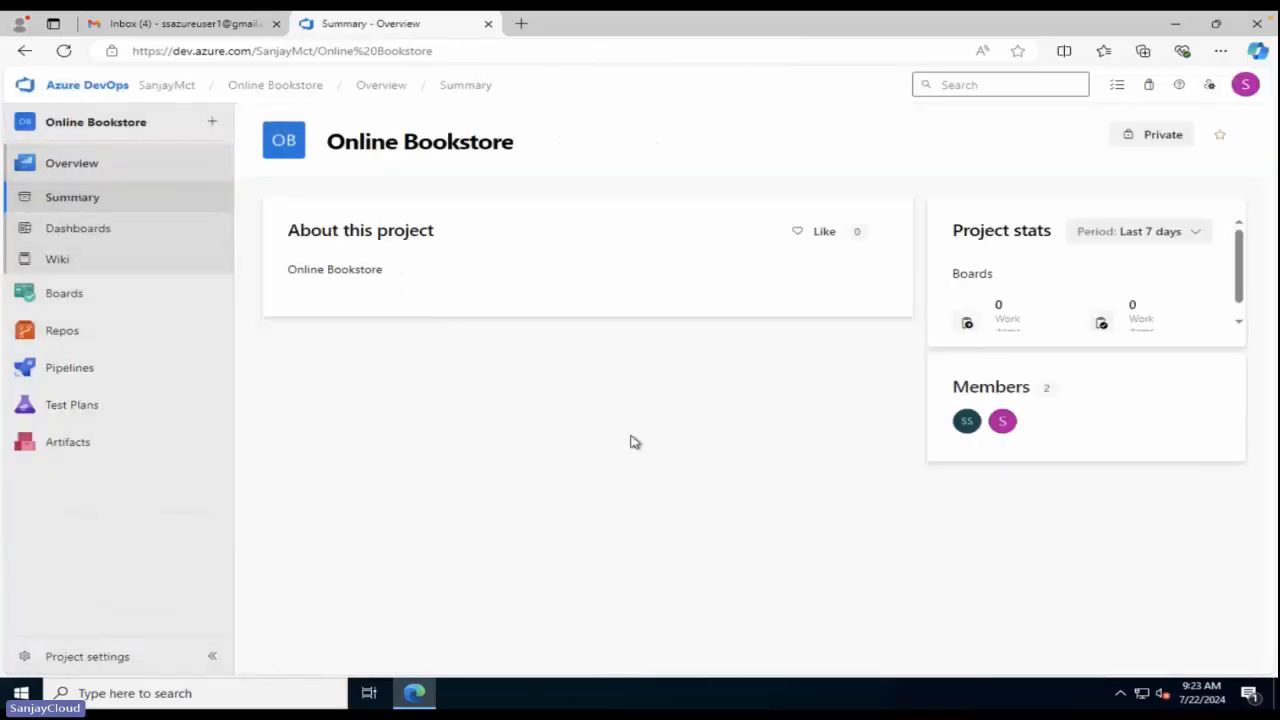
left_click(45, 242)
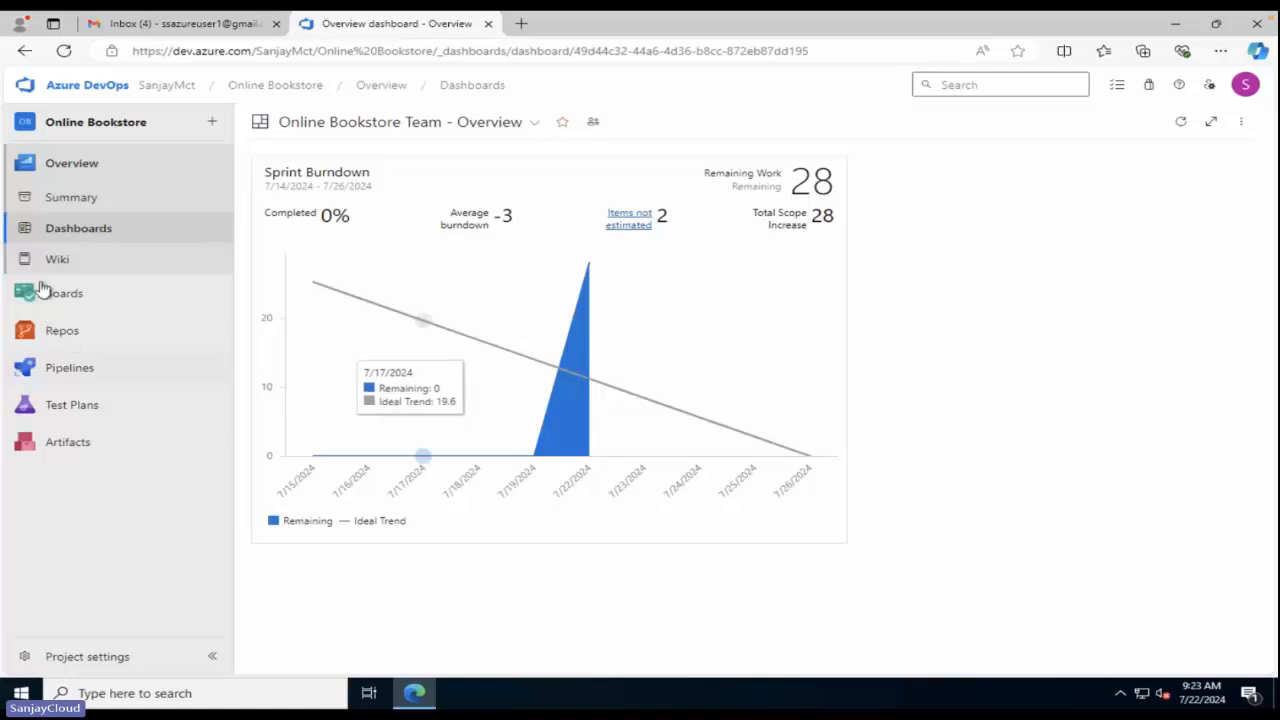
mouse_move(80, 295)
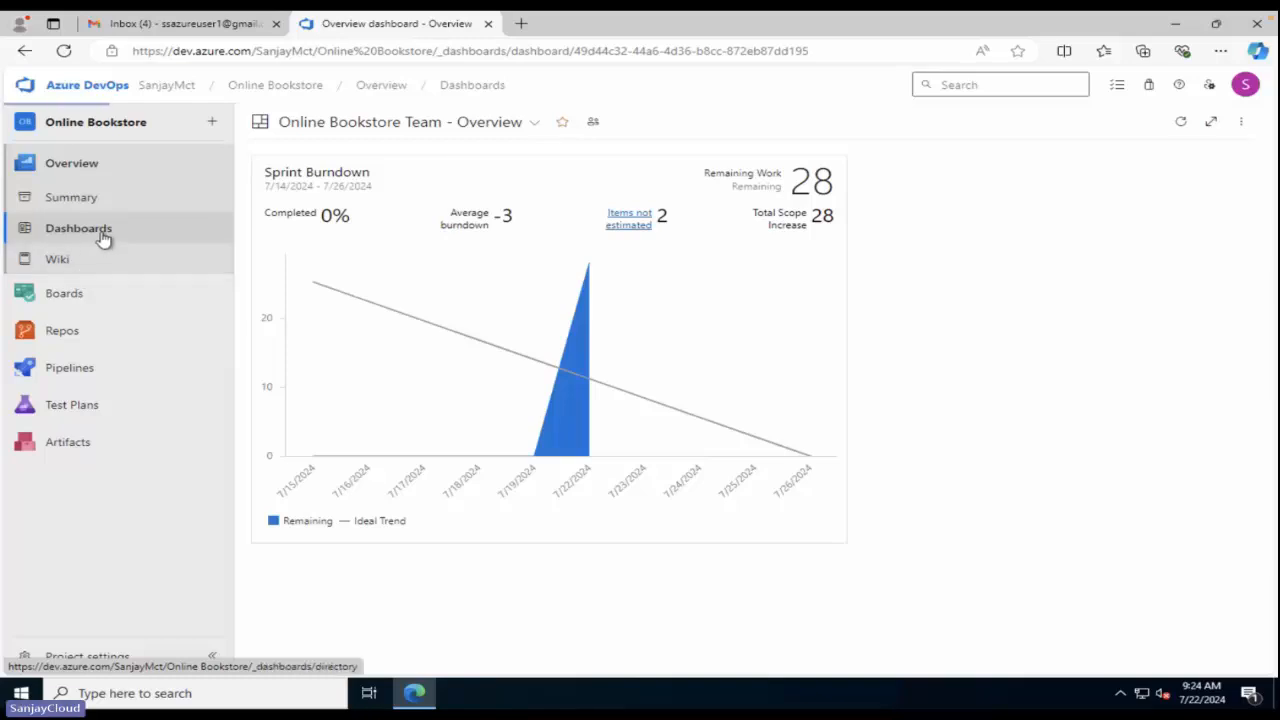
left_click(104, 236)
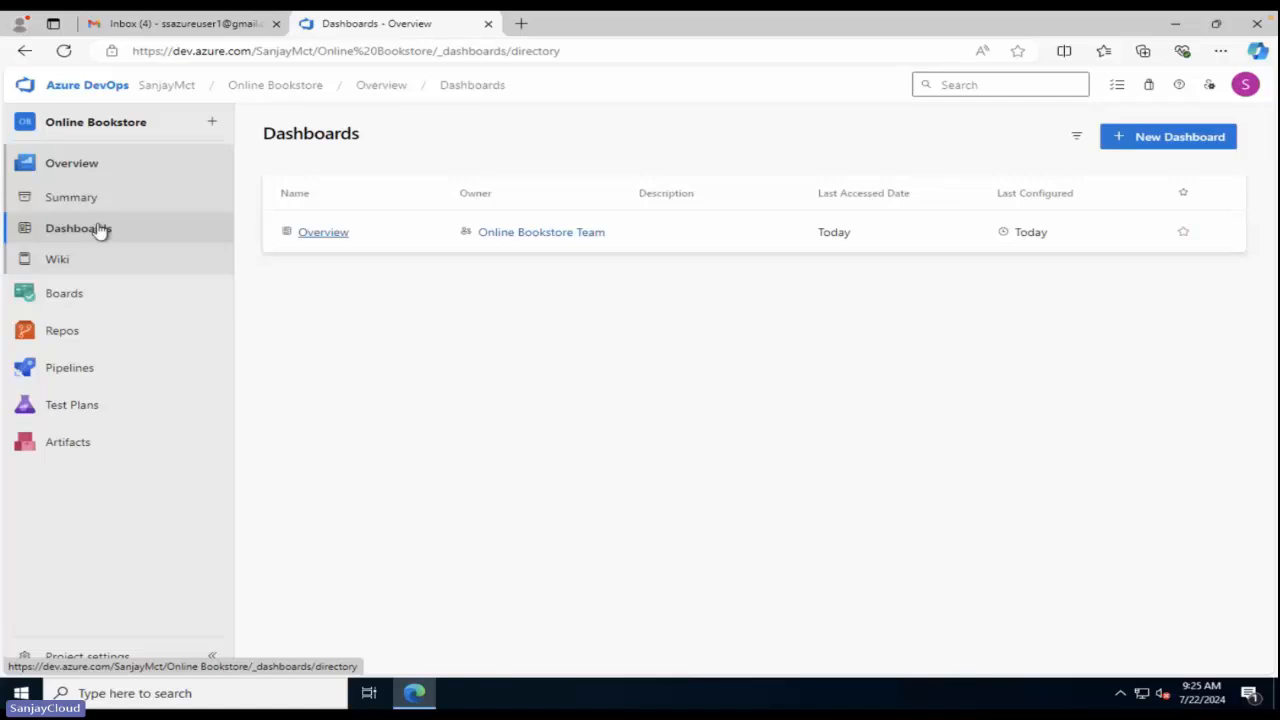
left_click(100, 238)
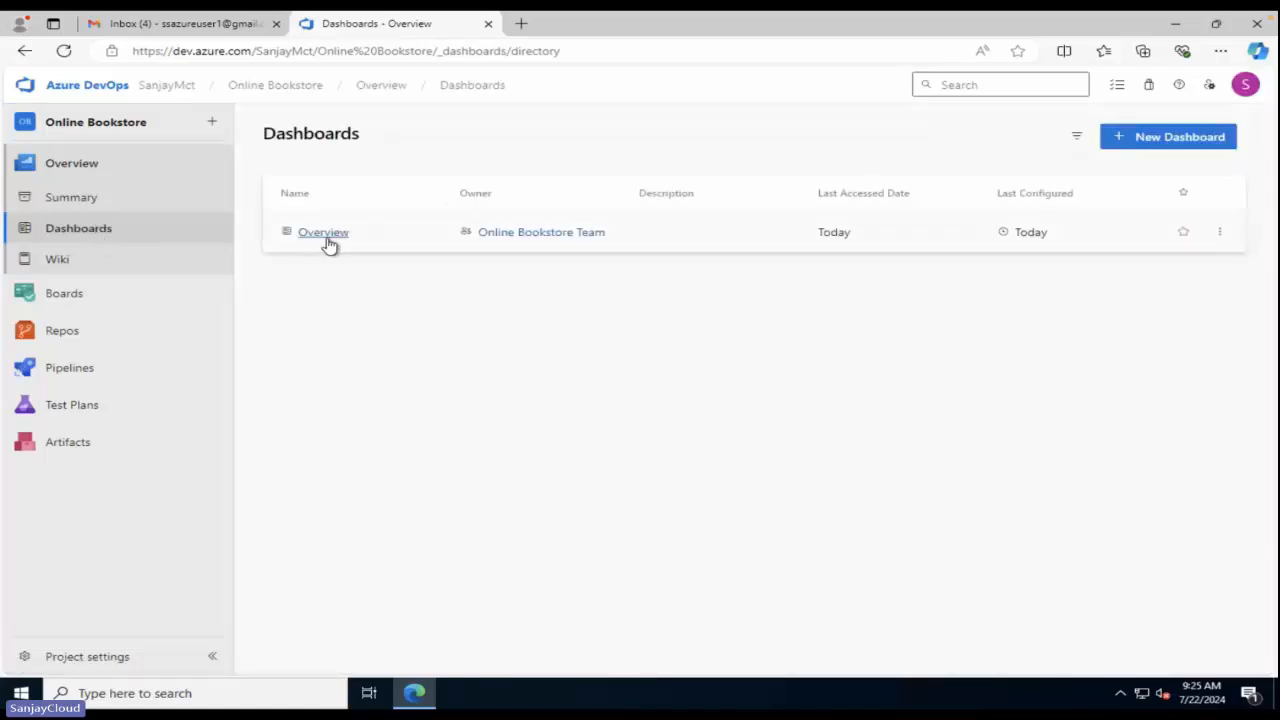
left_click(327, 240)
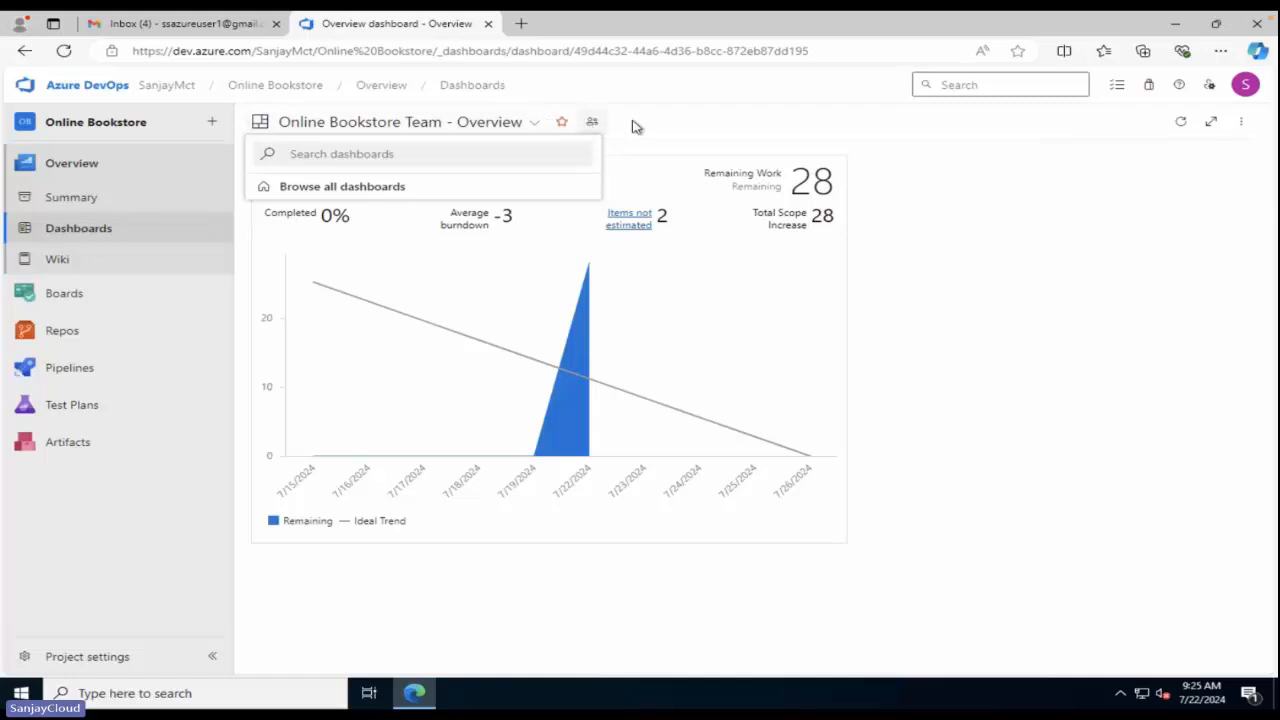
Step: Close the dashboard list and open the Online Bookstore team's Overview dashboard in the owner's session
left_click(1147, 280)
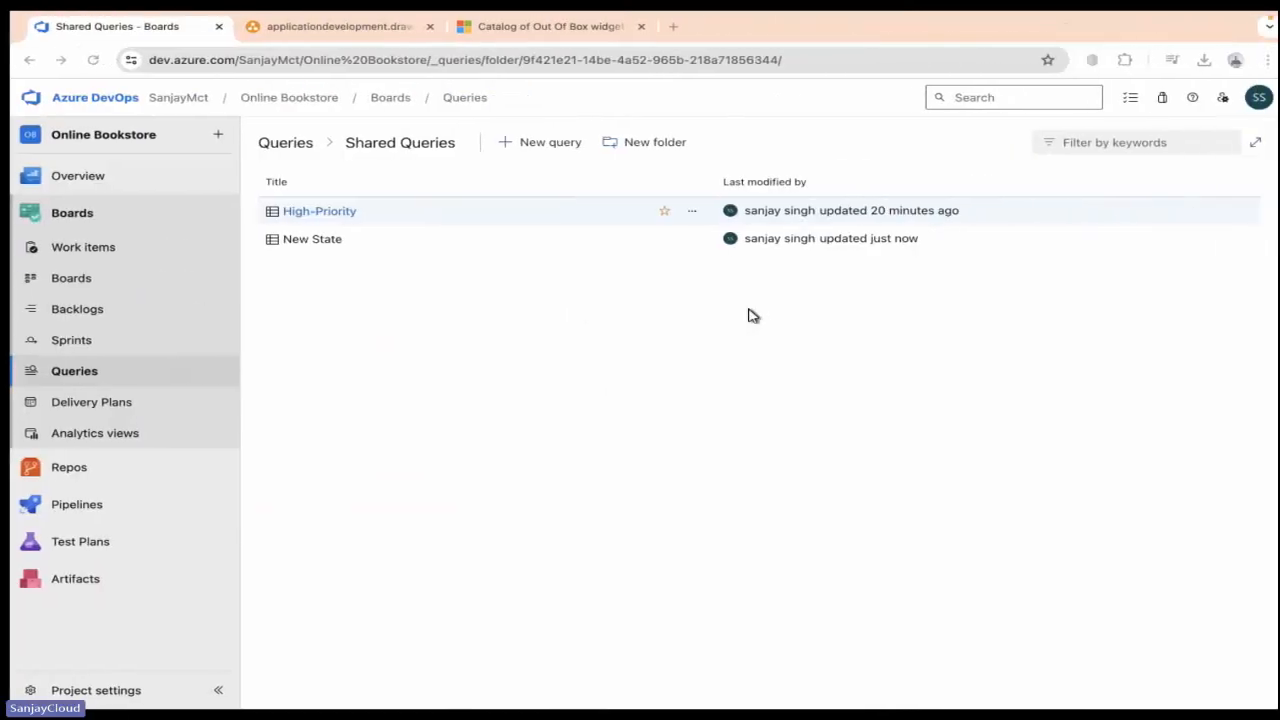
left_click(88, 190)
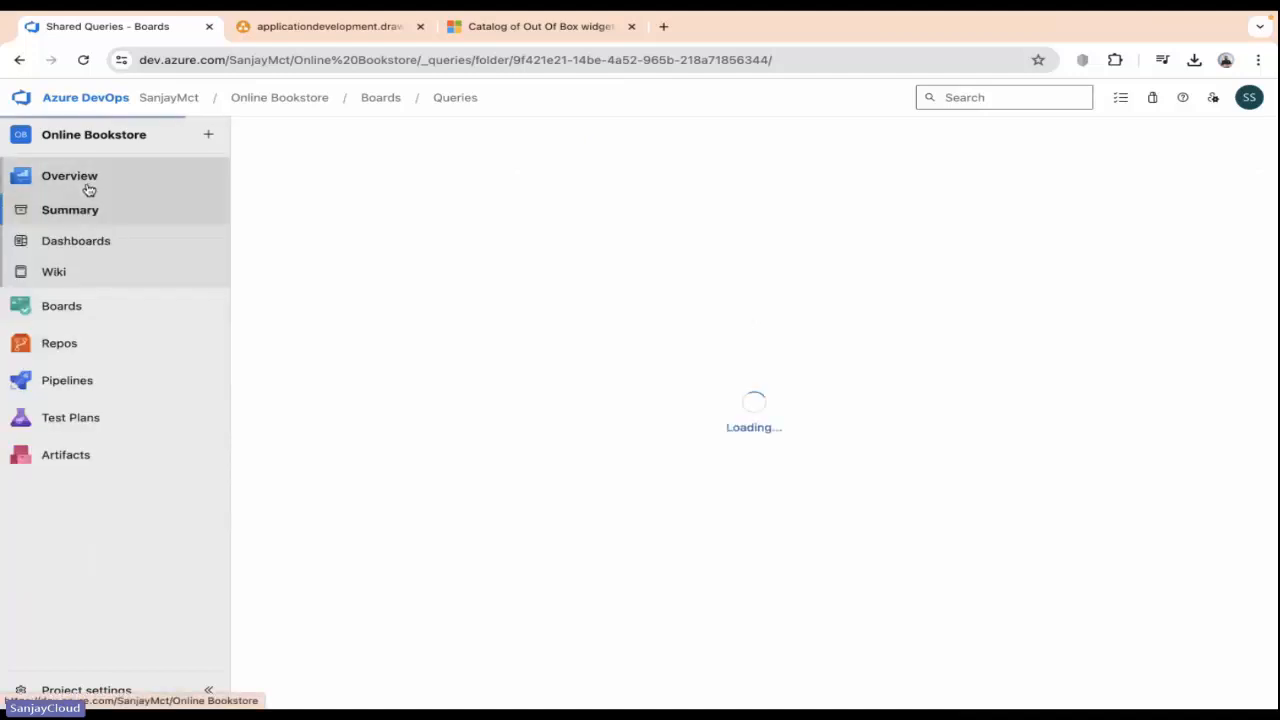
left_click(87, 250)
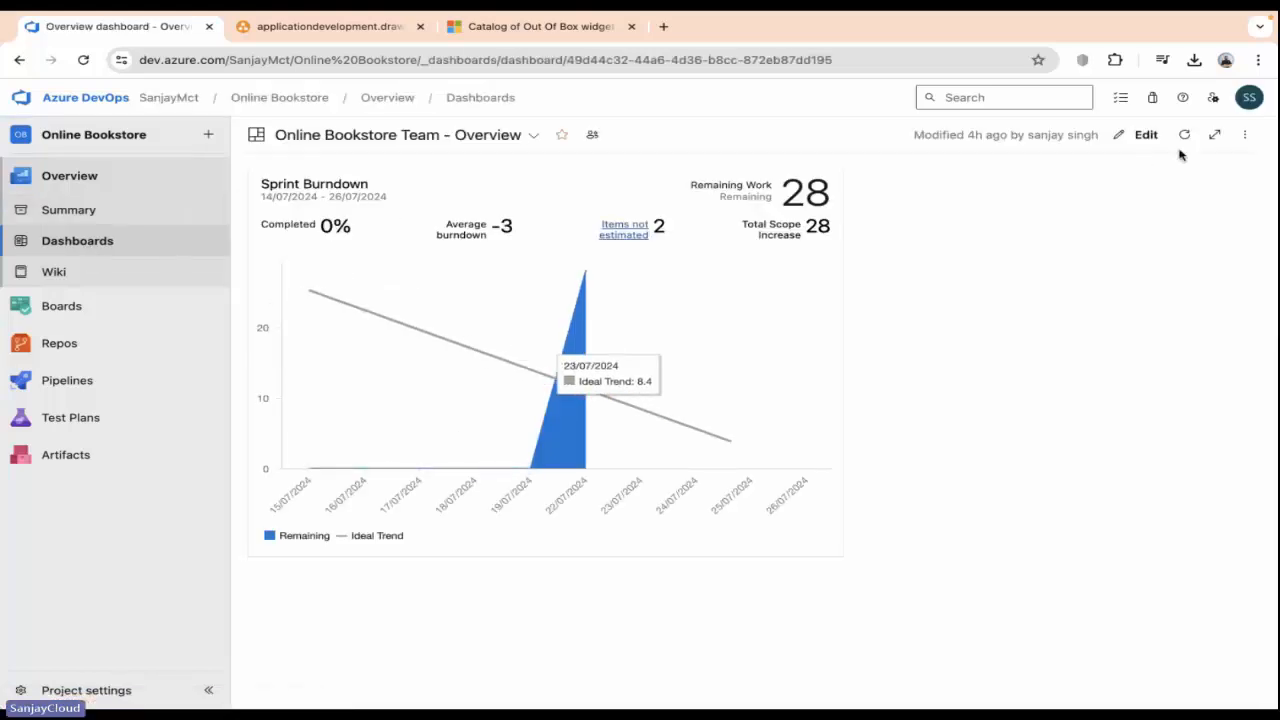
Step: Add a Query Results widget to the Overview dashboard below the Sprint Burndown widget and finish editing
left_click(1143, 136)
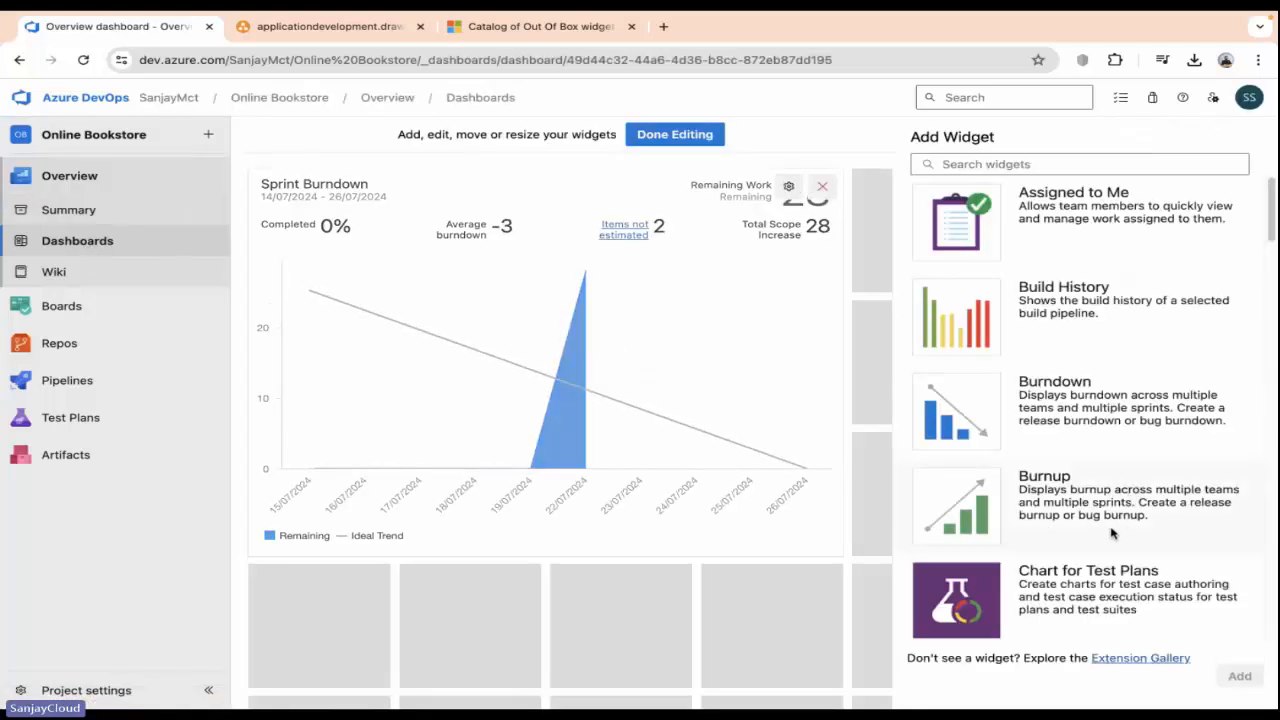
scroll(1110, 535, "down", 12)
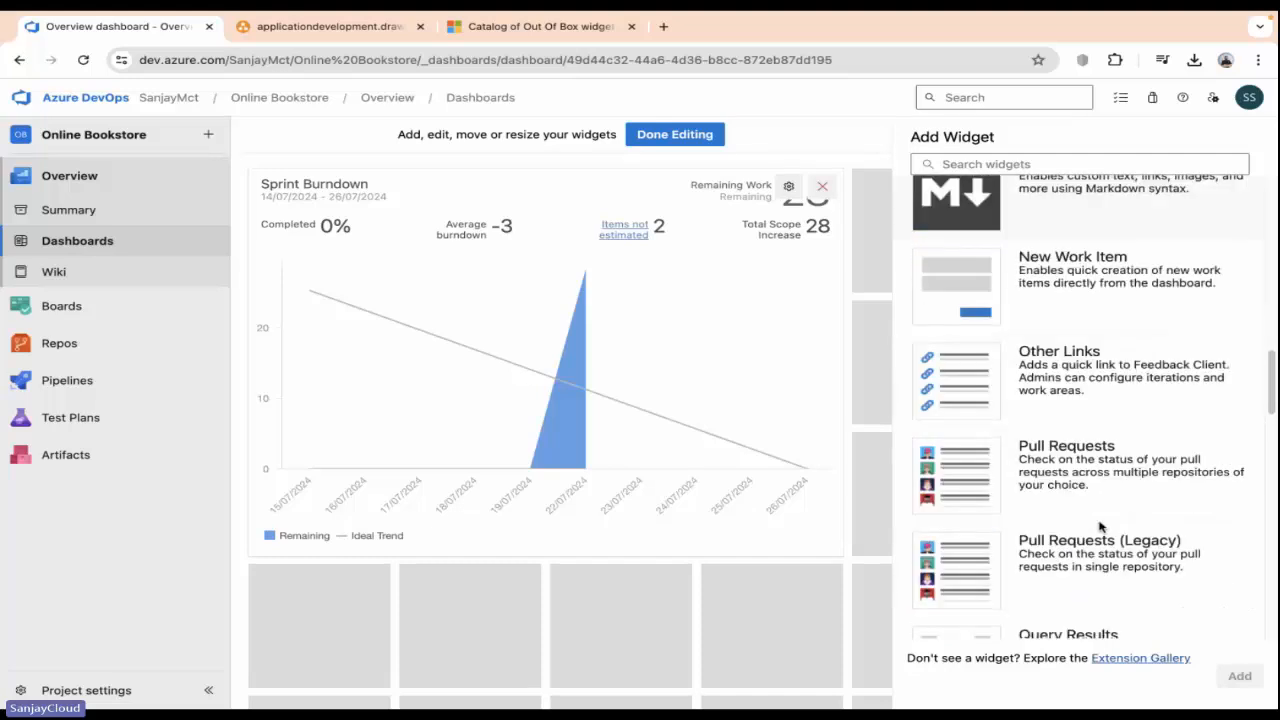
scroll(1099, 527, "down", 4)
scroll(1100, 526, "up", 1)
left_click(1037, 214)
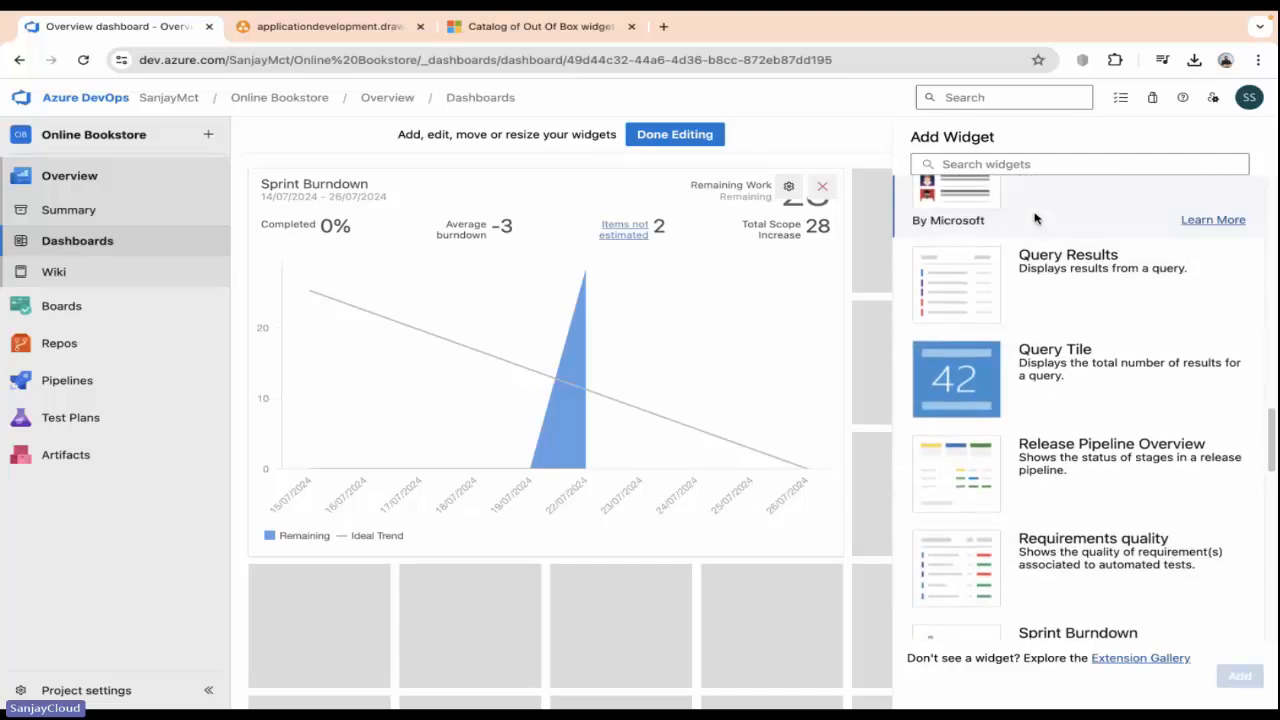
left_click(1074, 284)
left_click(1239, 676)
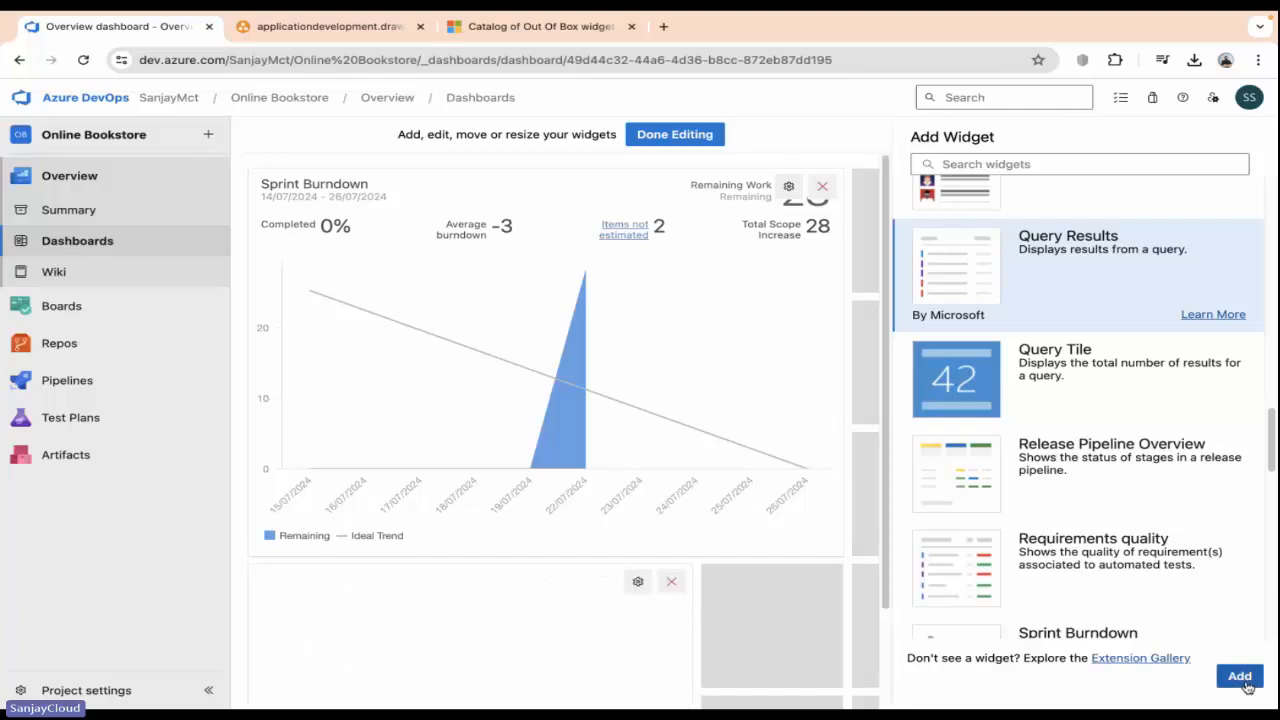
scroll(791, 529, "down", 1)
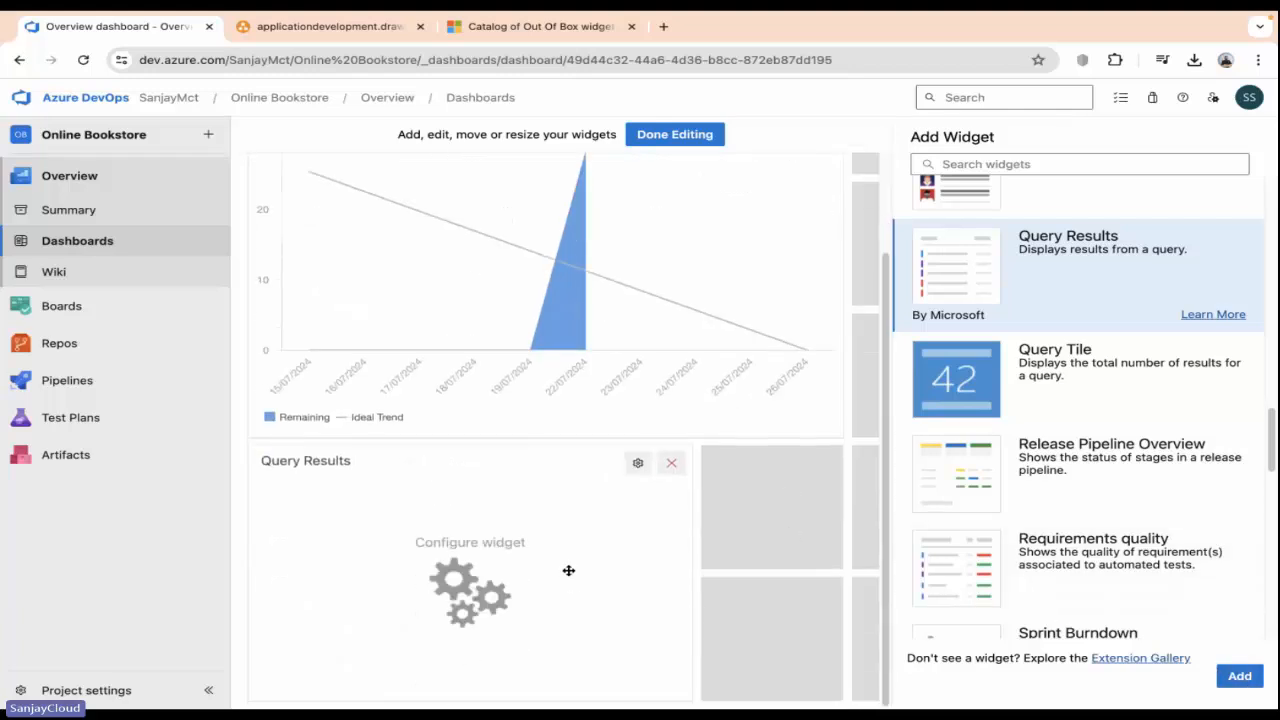
left_click(672, 136)
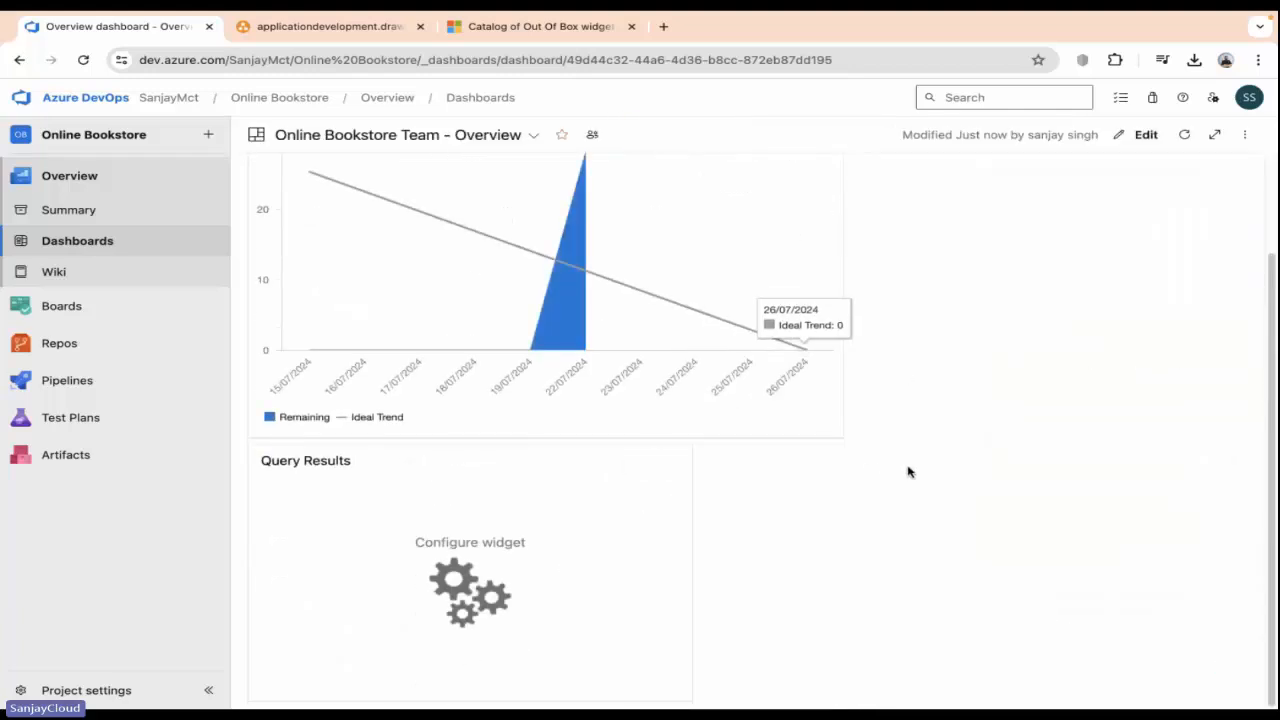
Step: Open the Overview dashboard's settings and go to its permission management
scroll(547, 591, "up", 1)
scroll(547, 591, "down", 1)
scroll(547, 589, "up", 1)
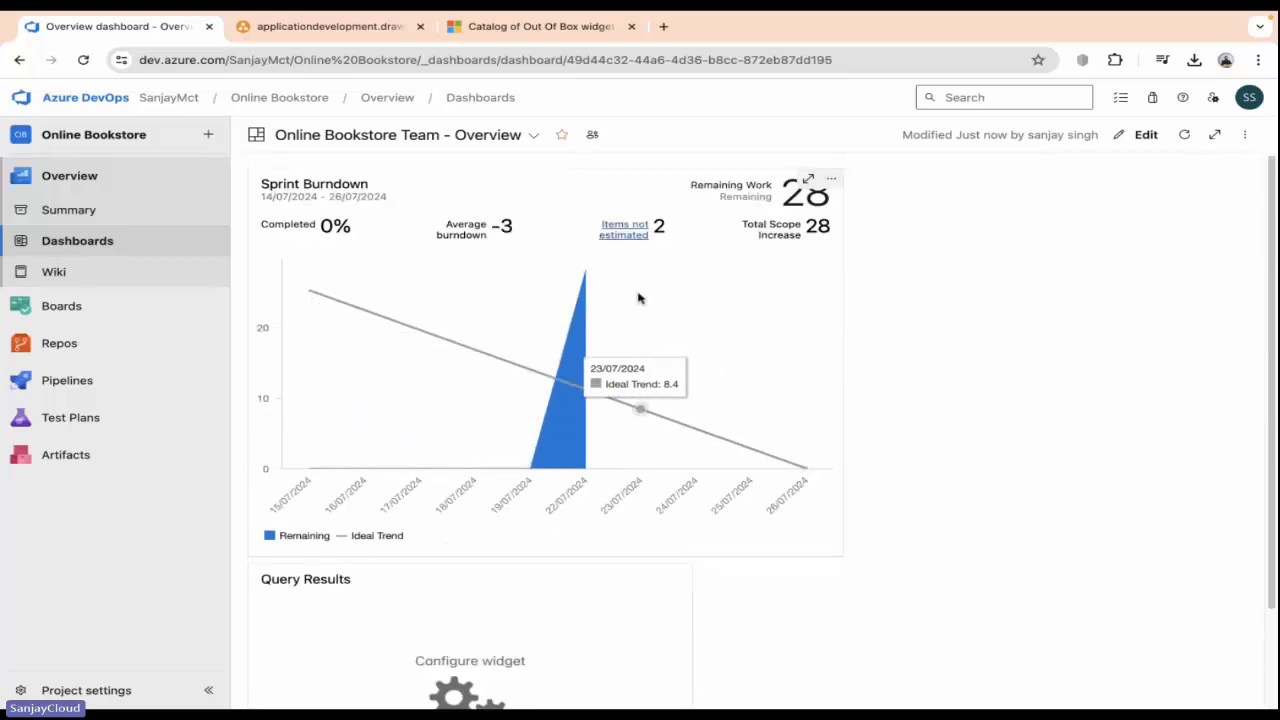
left_click(1245, 138)
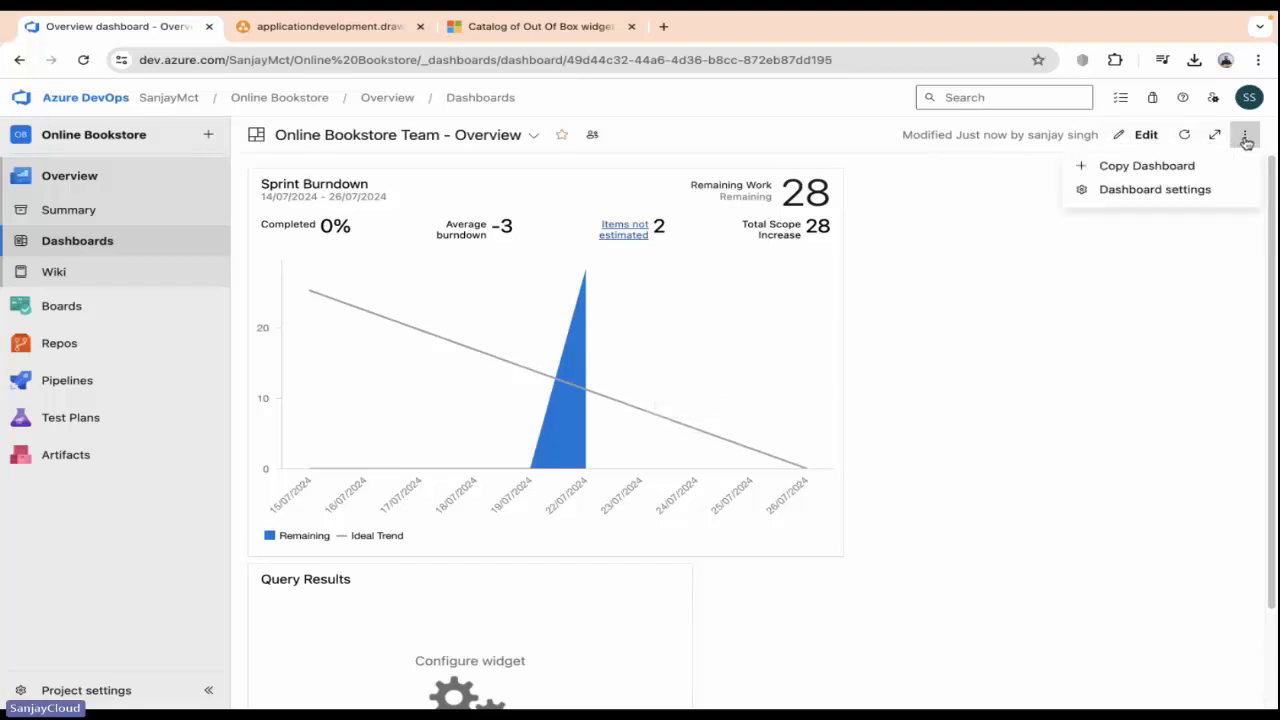
left_click(1155, 190)
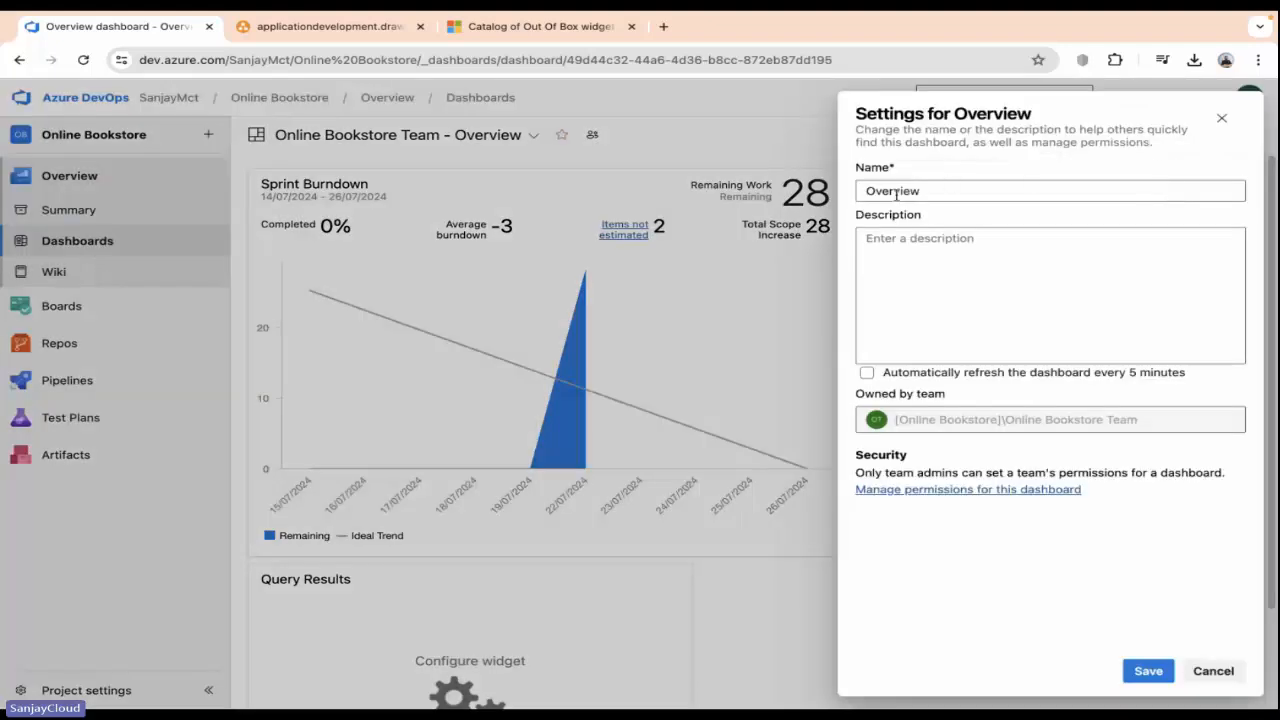
left_click(1008, 490)
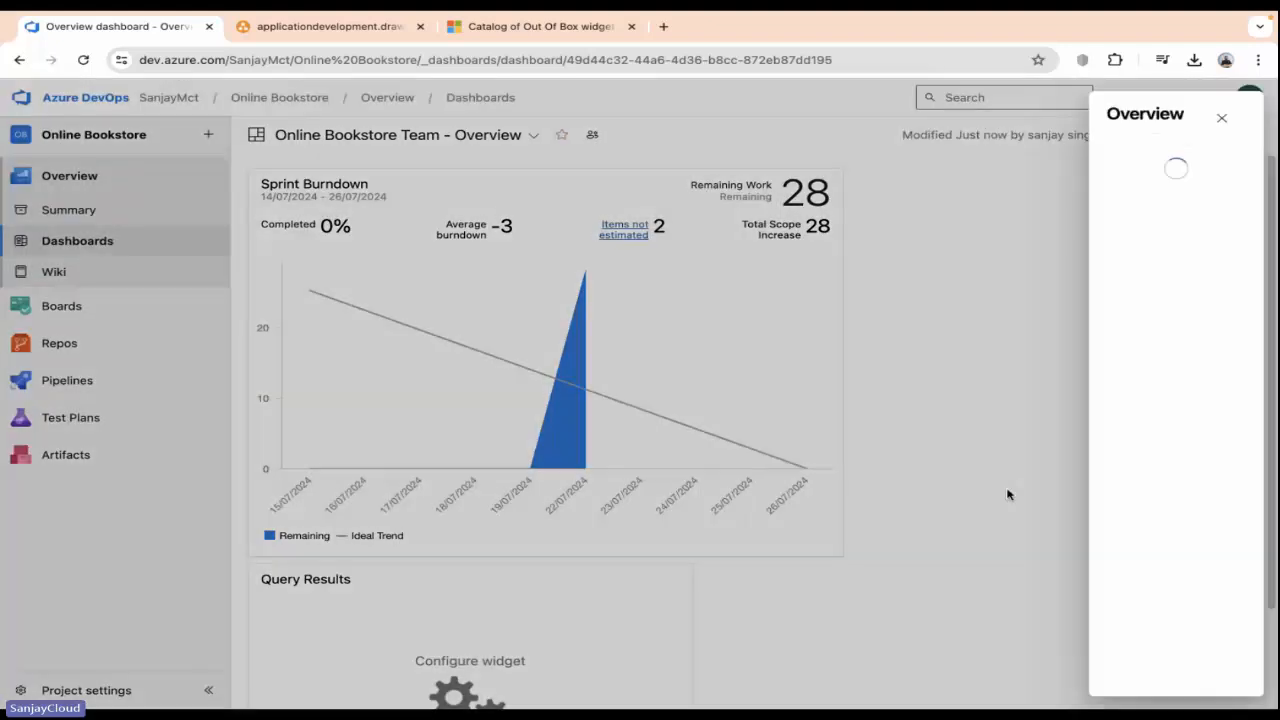
Step: Set the second user's Edit dashboard permission to Allow, close the permissions and save the dashboard settings
left_click(680, 189)
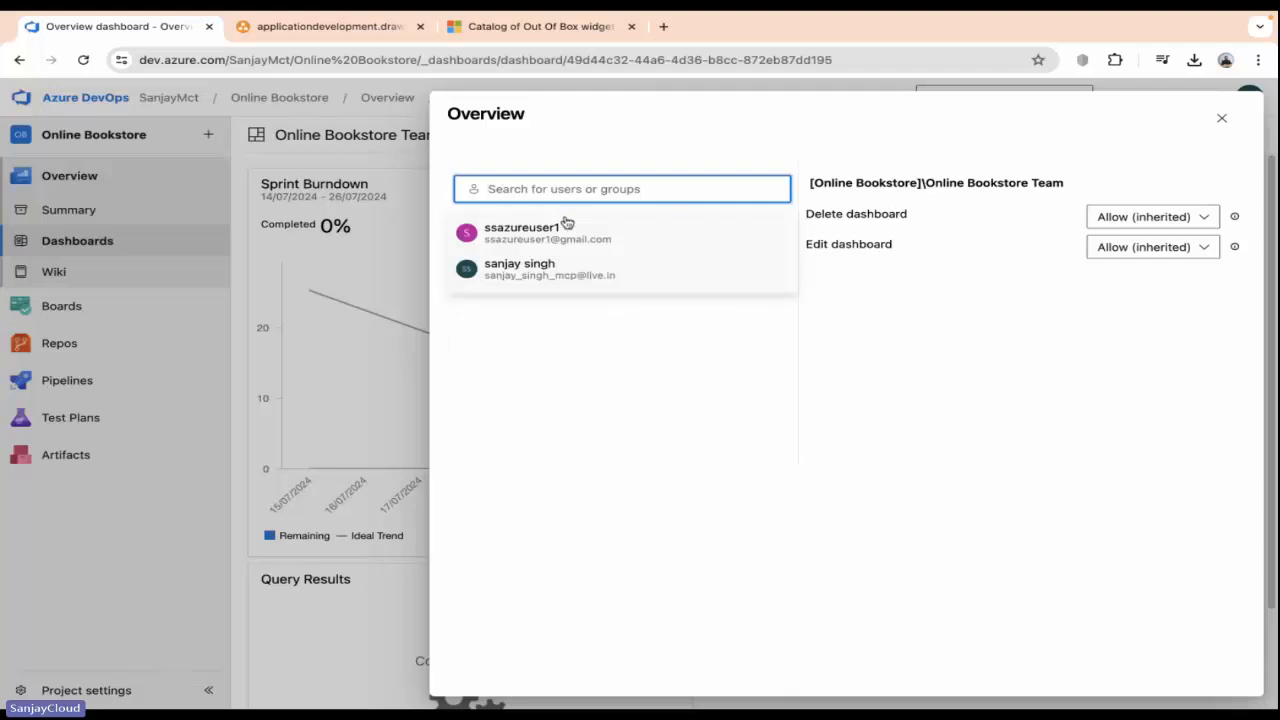
left_click(530, 232)
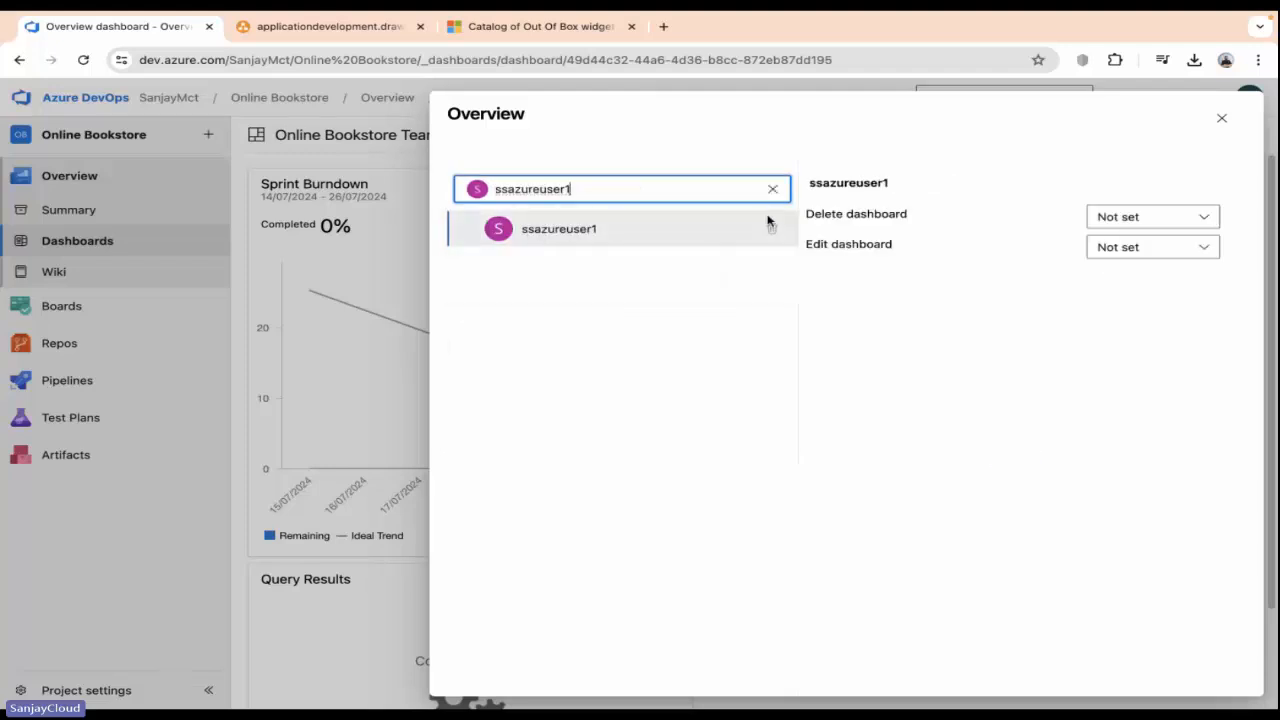
left_click(1166, 256)
left_click(1160, 303)
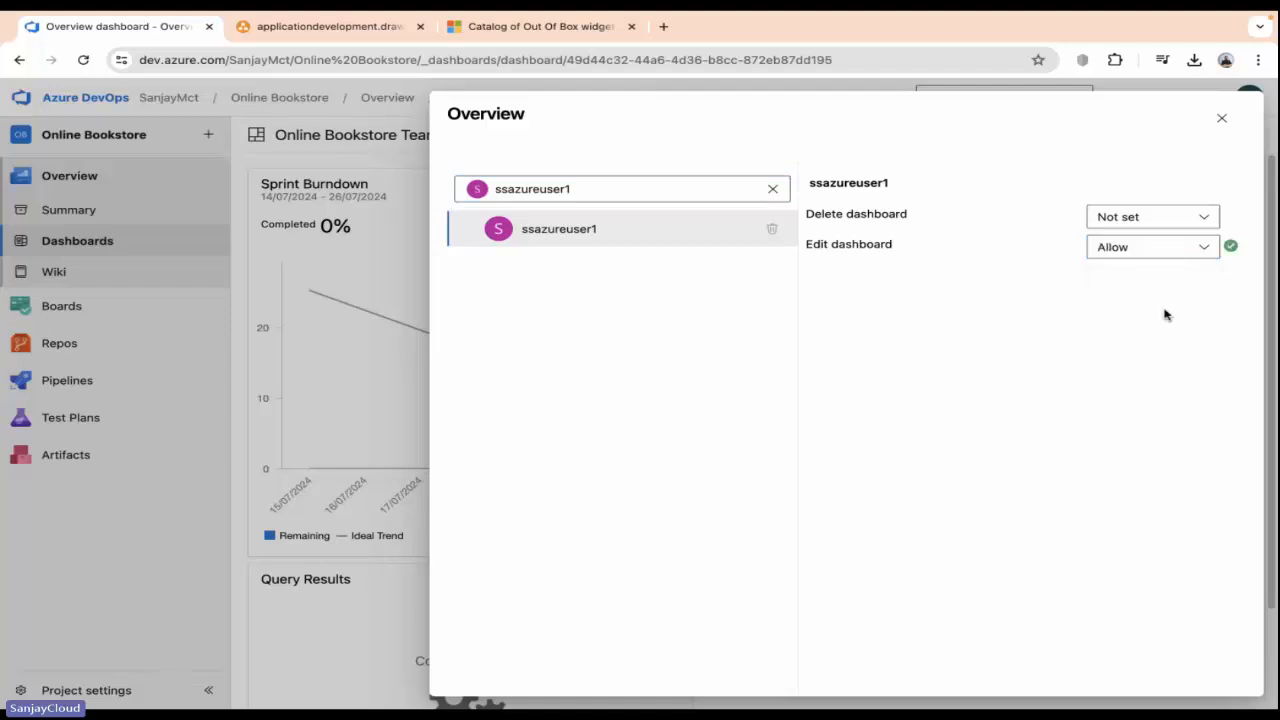
left_click(1221, 118)
left_click(1149, 671)
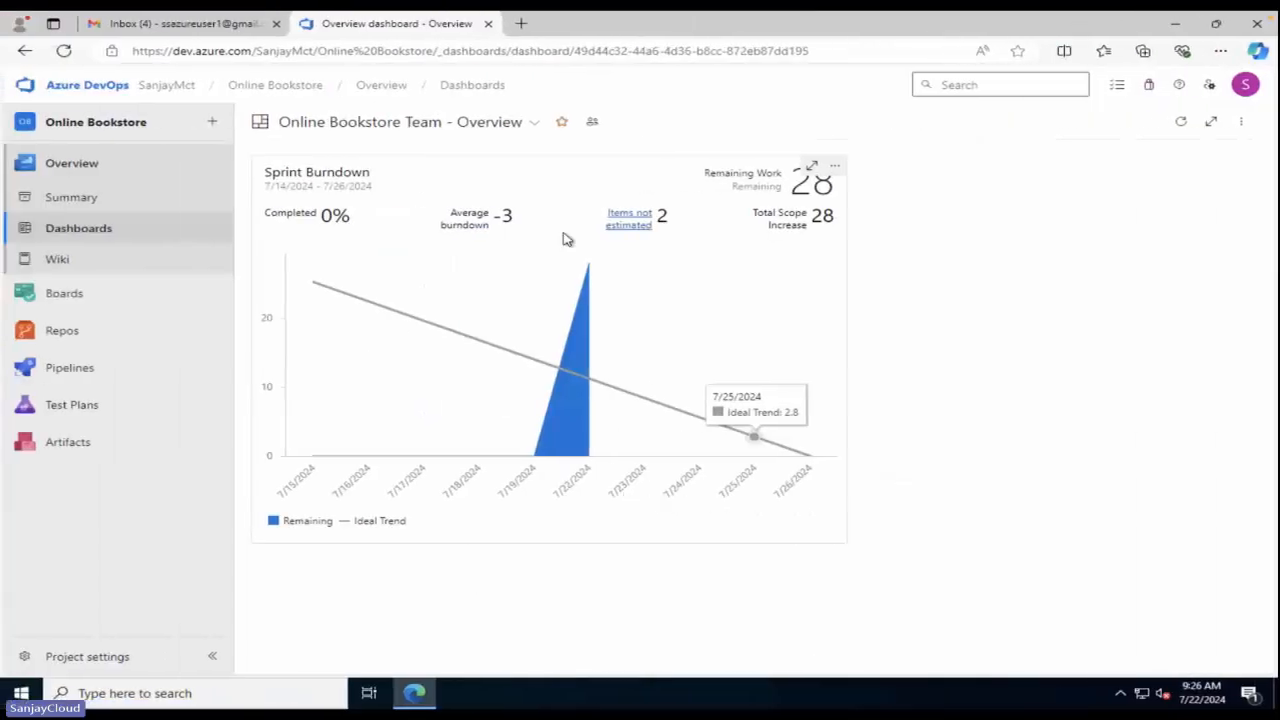
Step: In the second user's session, reload the Overview dashboard, add a Burndown widget to it and finish editing
left_click(60, 55)
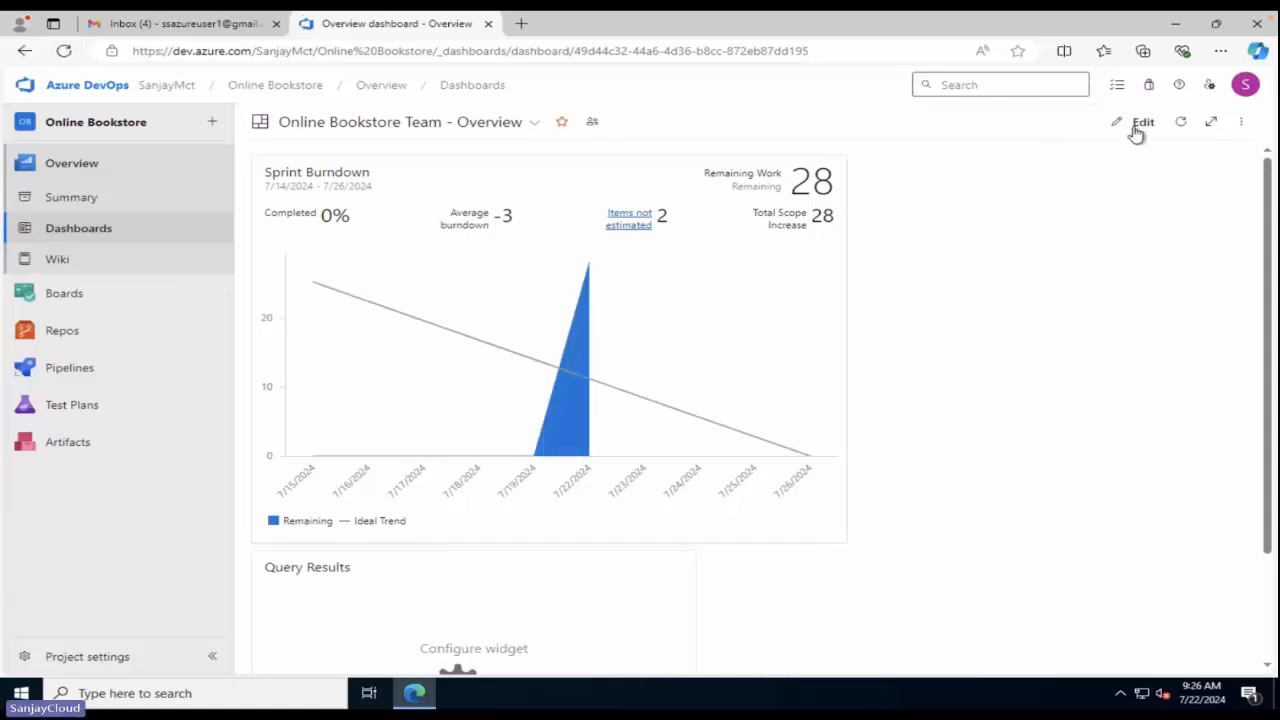
left_click(1141, 124)
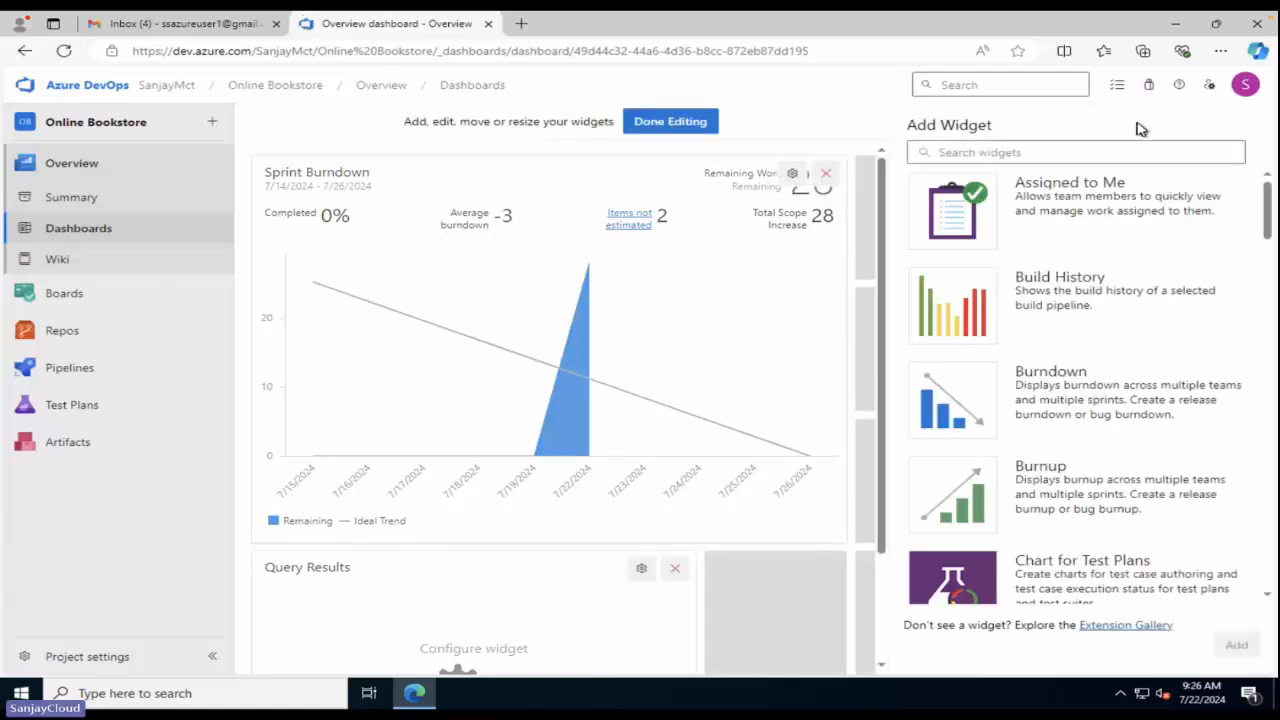
scroll(1080, 346, "down", 2)
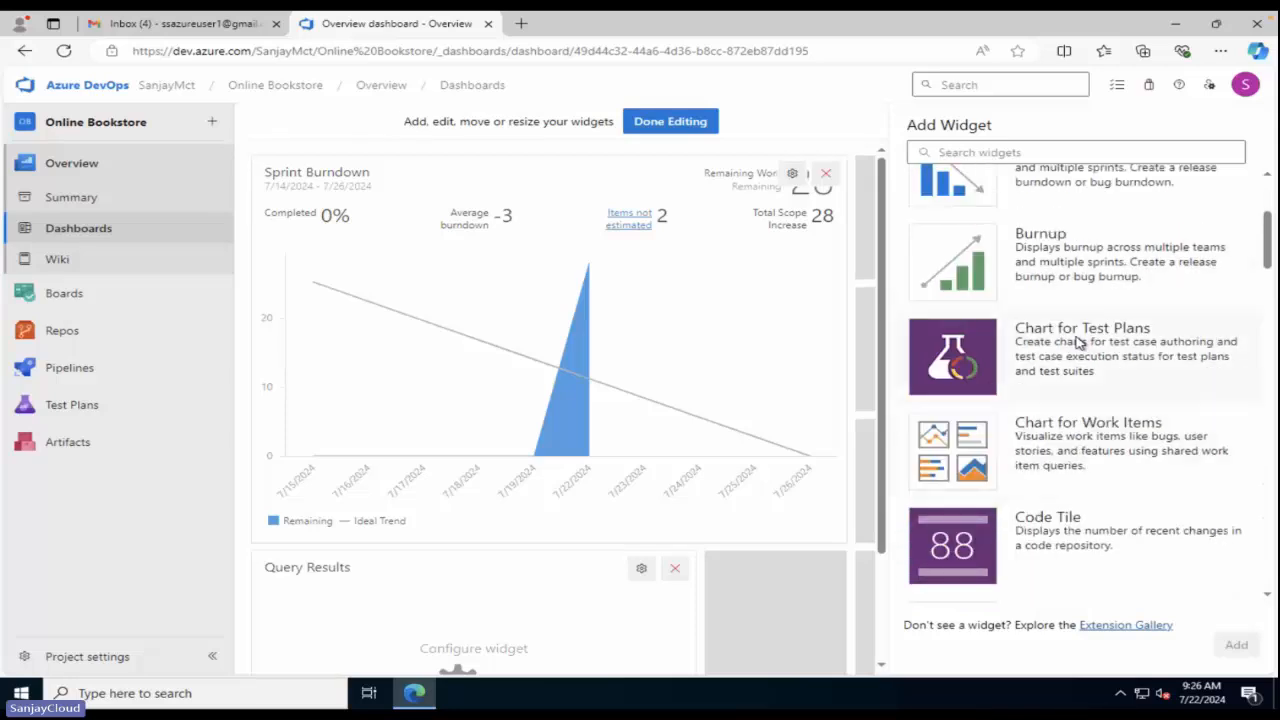
scroll(1079, 343, "up", 2)
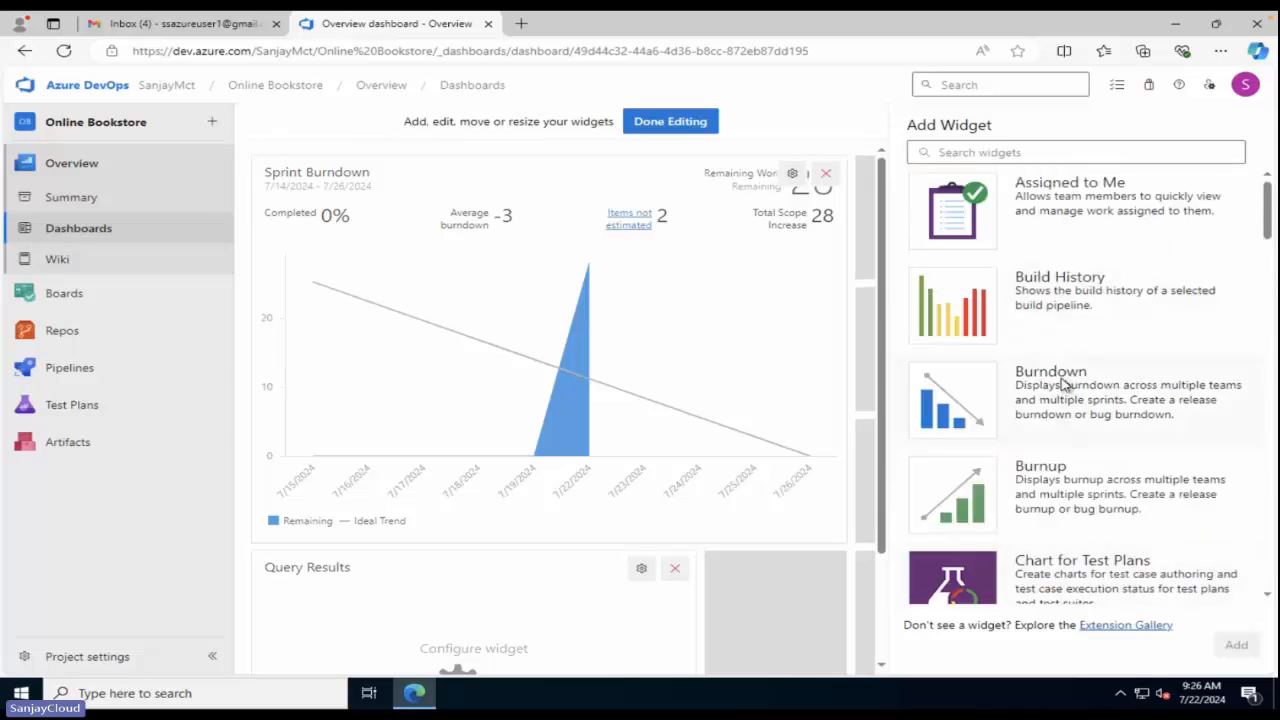
left_click(1063, 383)
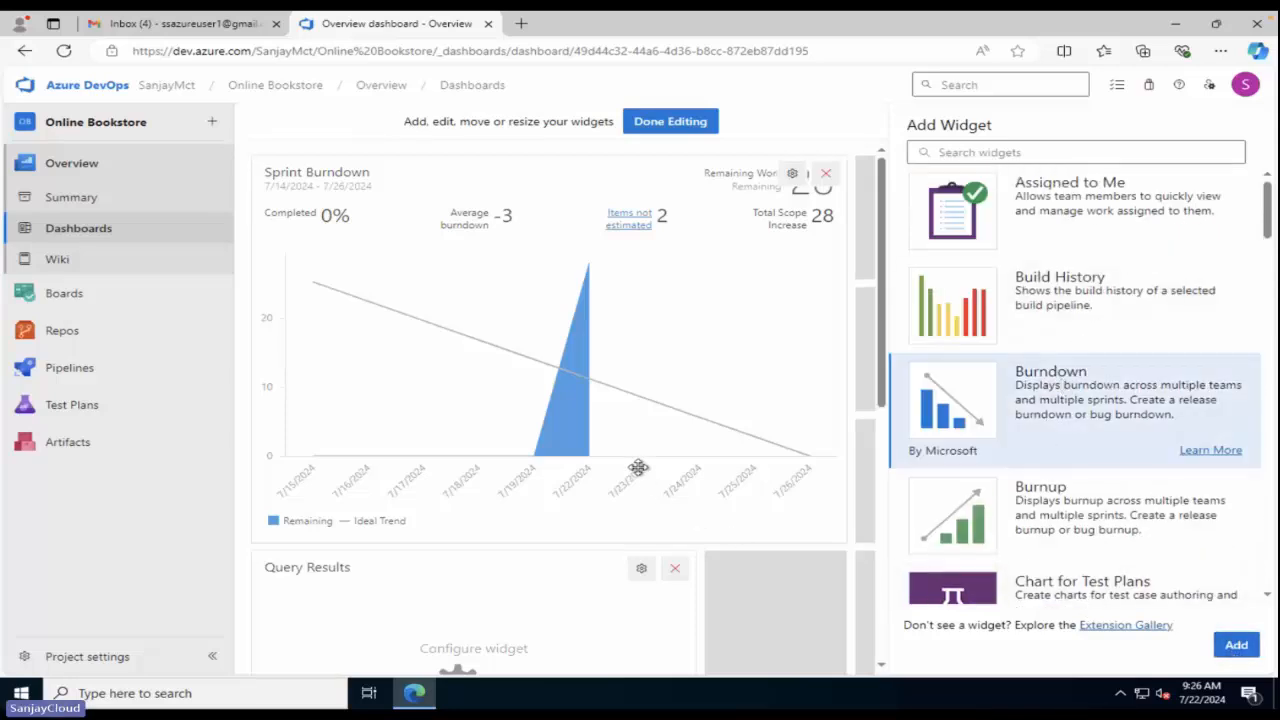
scroll(638, 467, "down", 4)
scroll(636, 465, "down", 2)
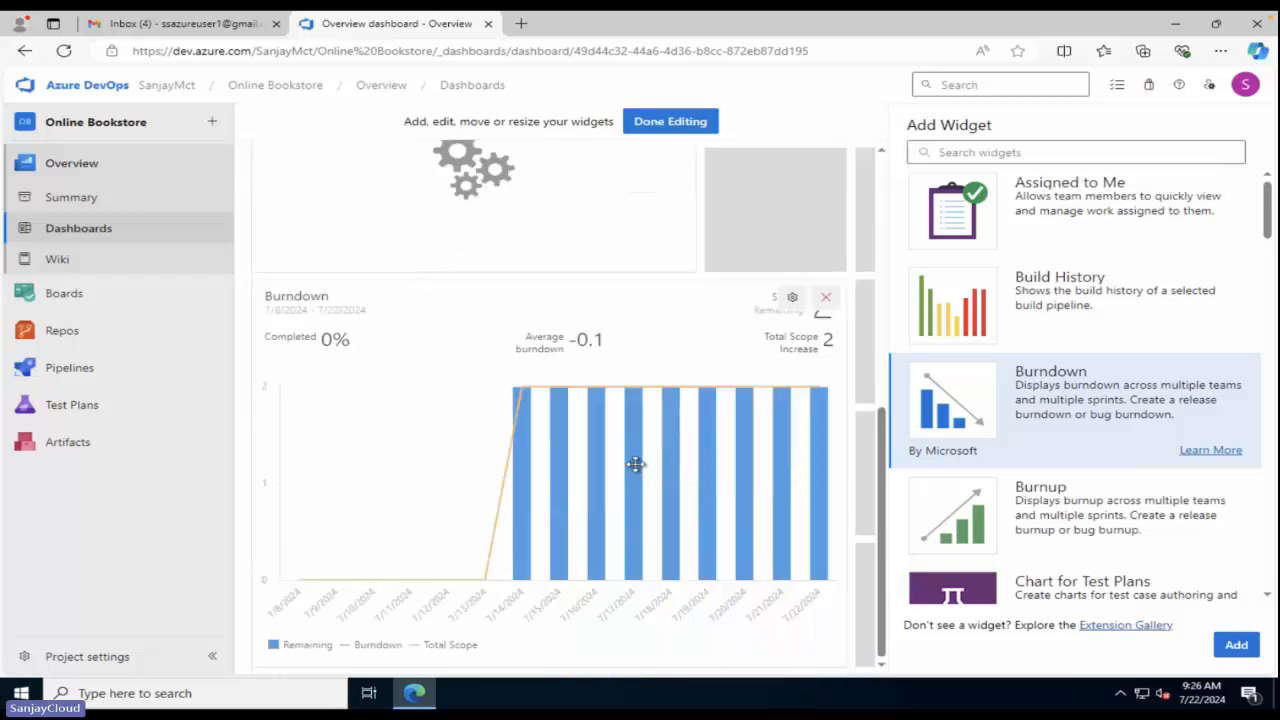
left_click(666, 124)
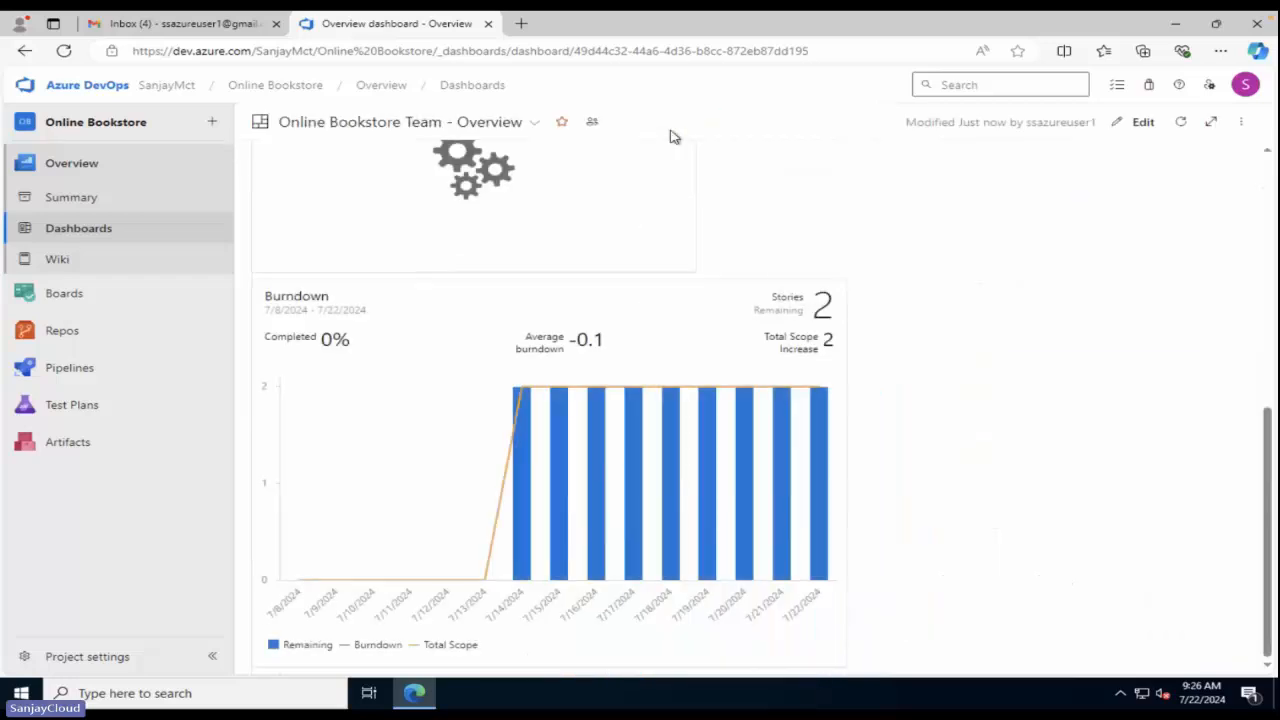
scroll(818, 582, "up", 5)
scroll(809, 586, "down", 5)
scroll(810, 587, "up", 5)
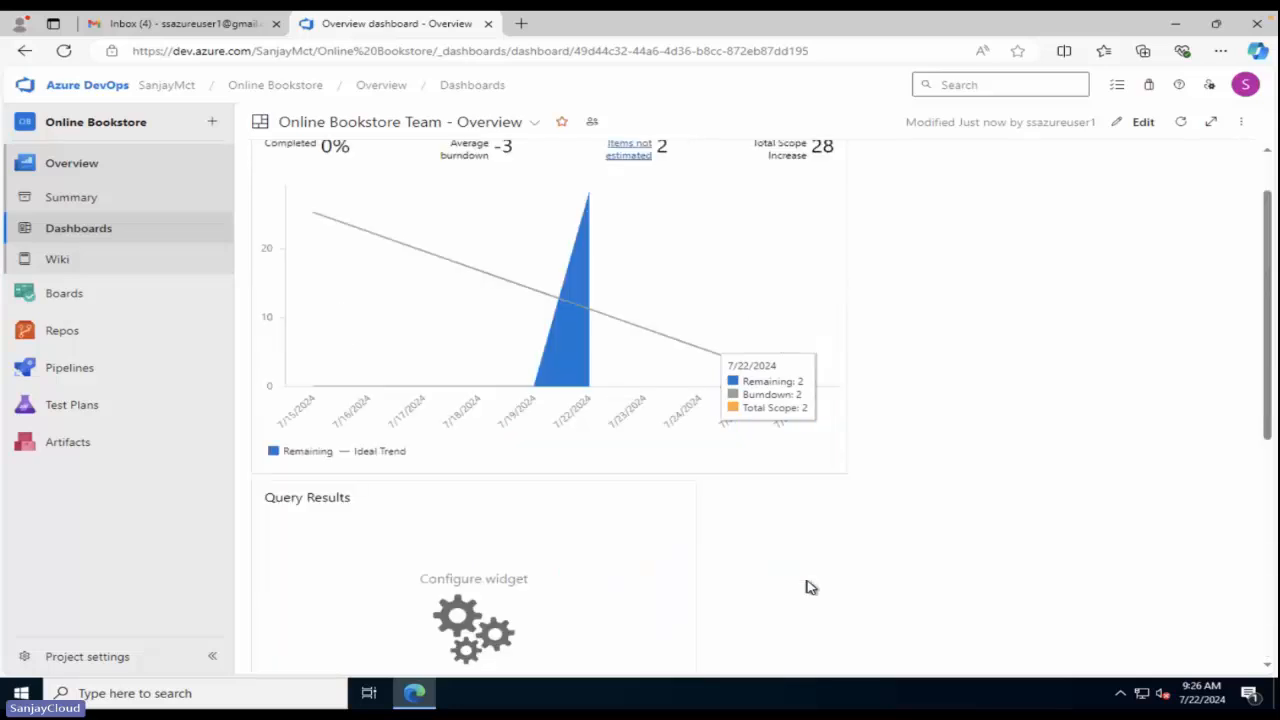
scroll(810, 587, "up", 1)
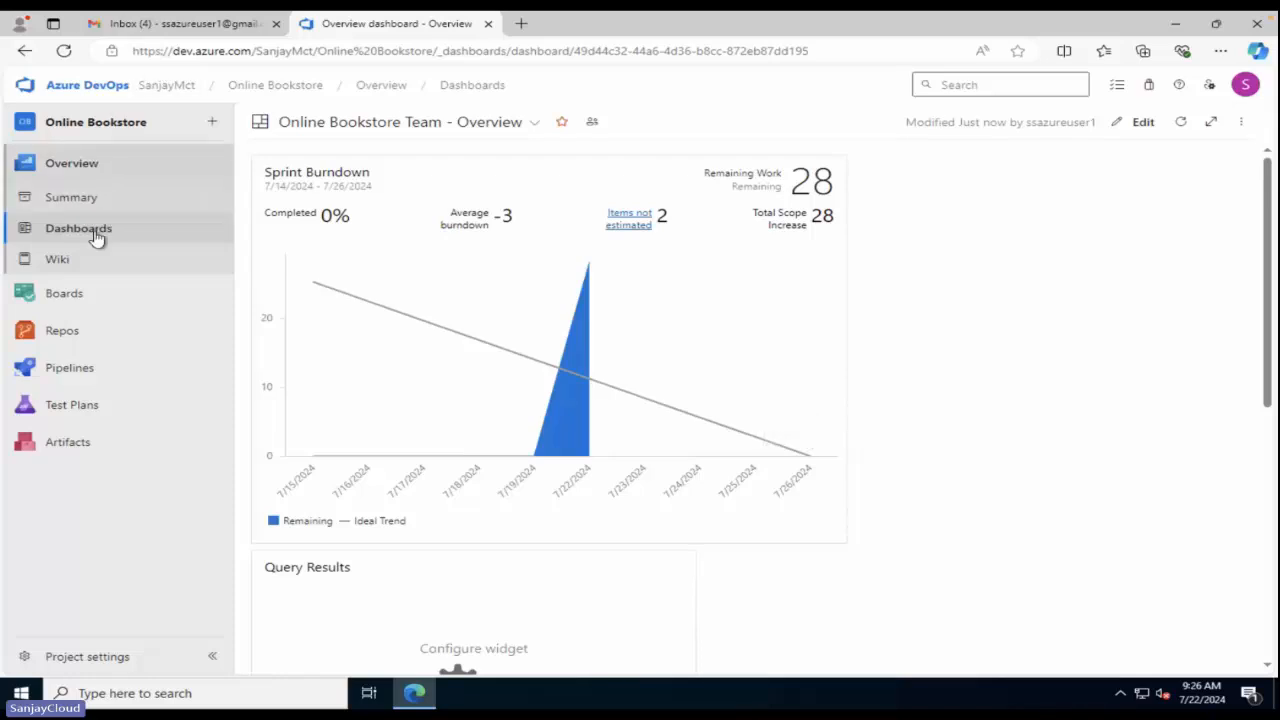
mouse_move(54, 278)
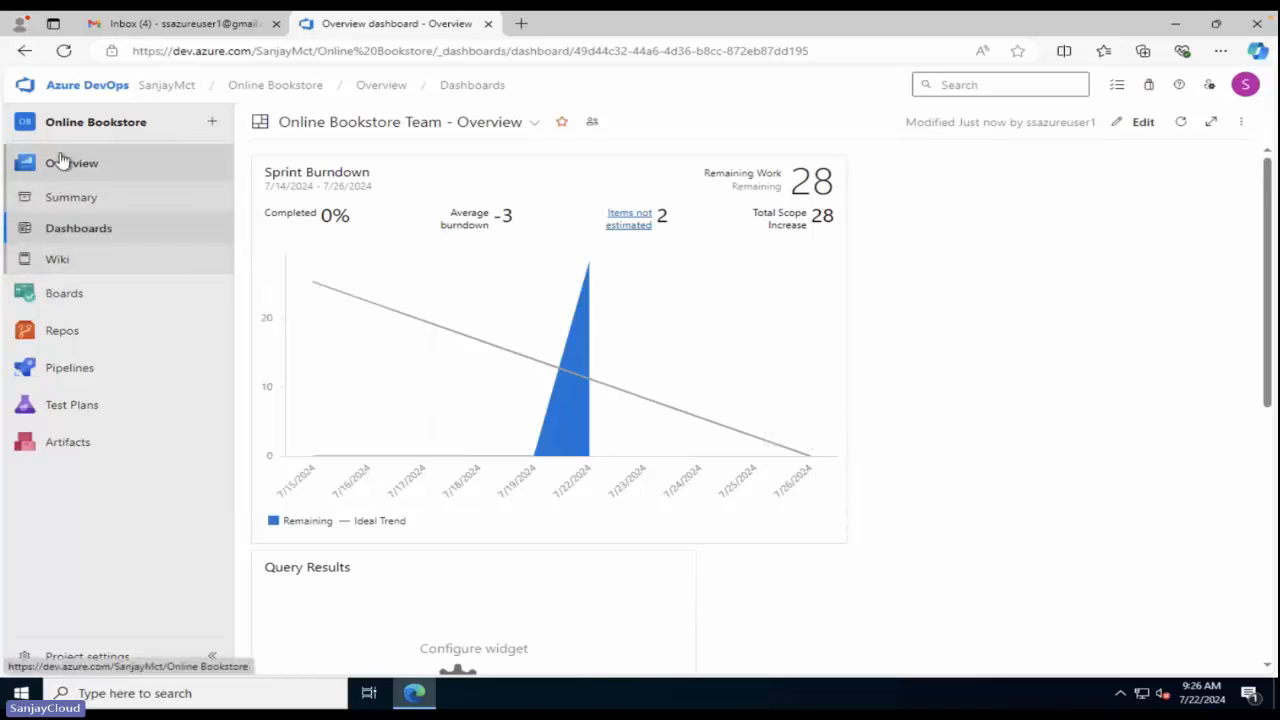
mouse_move(58, 303)
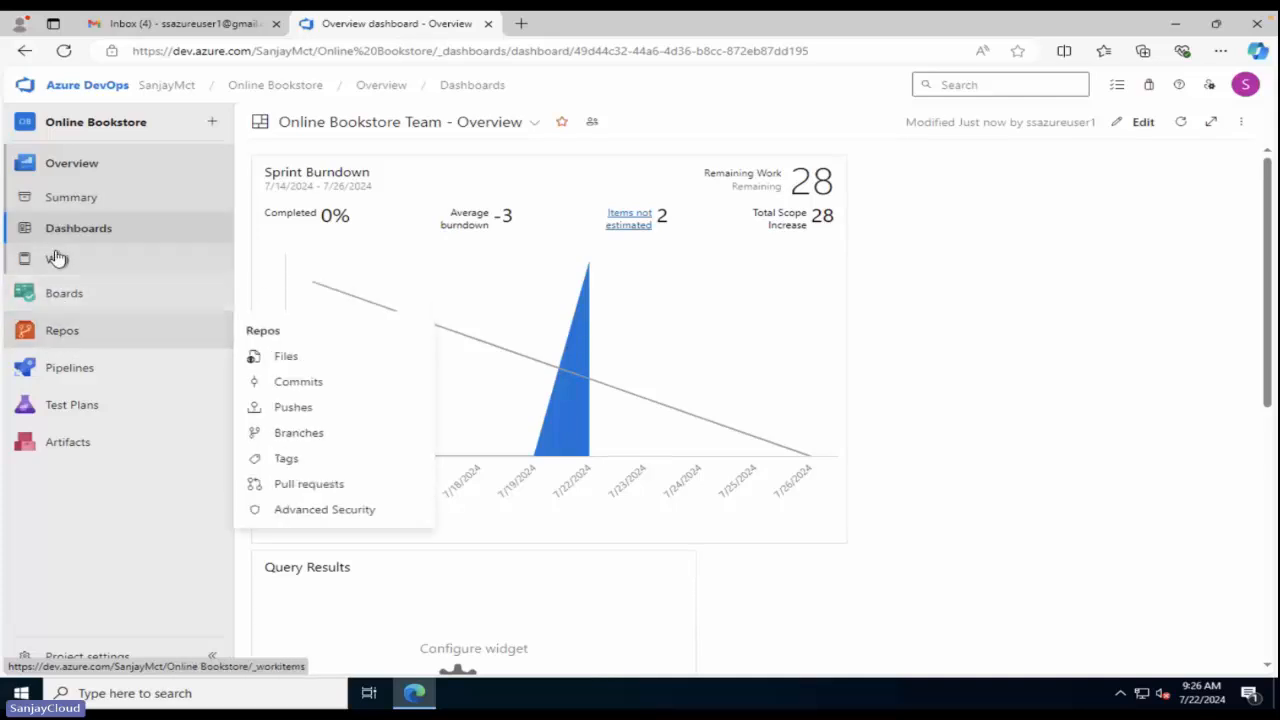